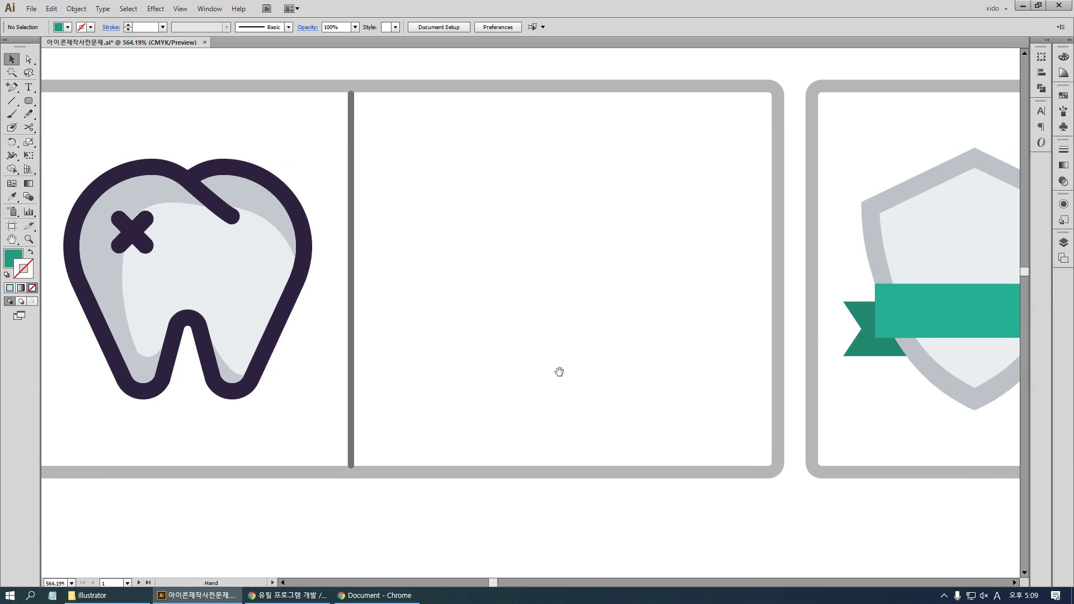
Draw a green filled circle about 12.4 mm in diameter in the empty frame beside the tooth sample
{"action": "left_click_drag", "start_coordinate": [29, 100], "coordinate": [100, 124]}
{"action": "left_click_drag", "start_coordinate": [496, 199], "coordinate": [554, 244]}
{"action": "key", "text": "v"}
{"action": "left_click_drag", "start_coordinate": [498, 208], "coordinate": [488, 226]}
{"action": "left_click_drag", "start_coordinate": [537, 268], "coordinate": [555, 279]}
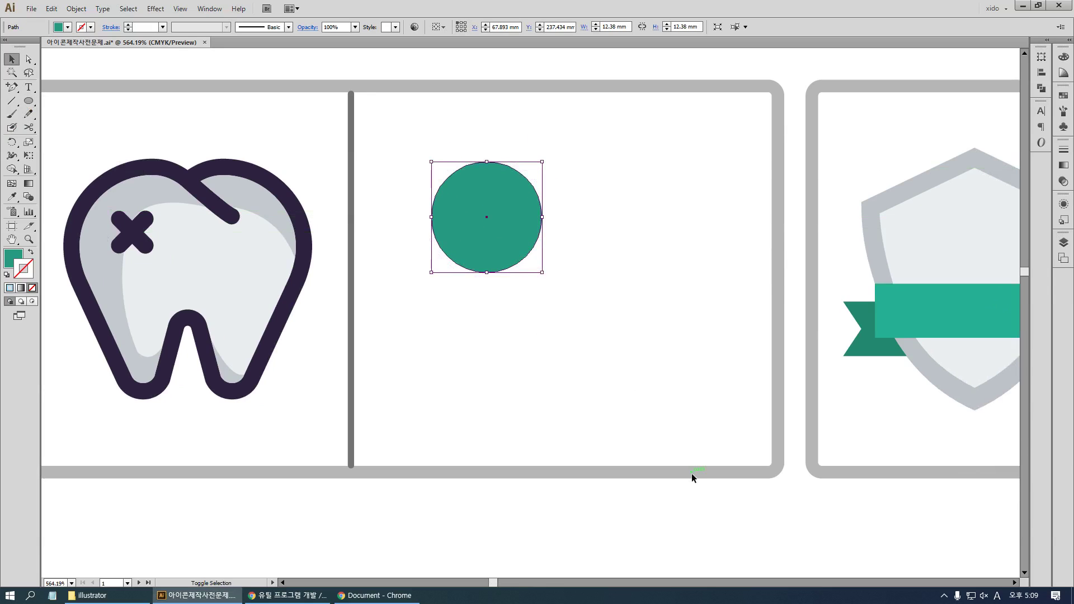
Duplicate the circle about 9.4 mm to the right, overlapping the original, and sample the tooth's grey as its fill
{"action": "left_click_drag", "start_coordinate": [482, 242], "coordinate": [568, 239]}
{"action": "key", "text": "i"}
{"action": "left_click", "coordinate": [282, 211]}
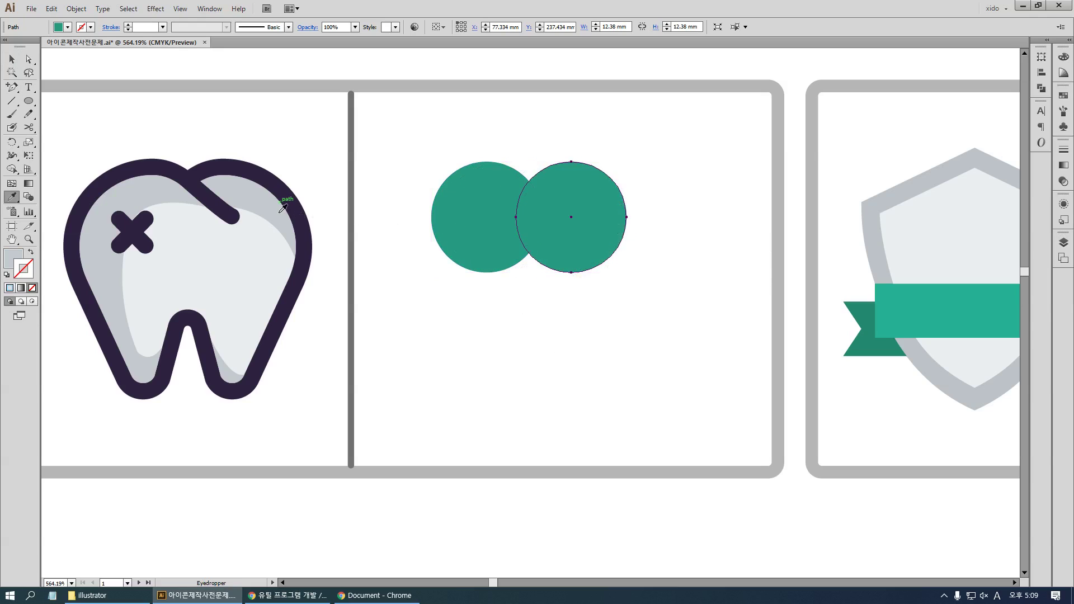
{"action": "key", "text": "v"}
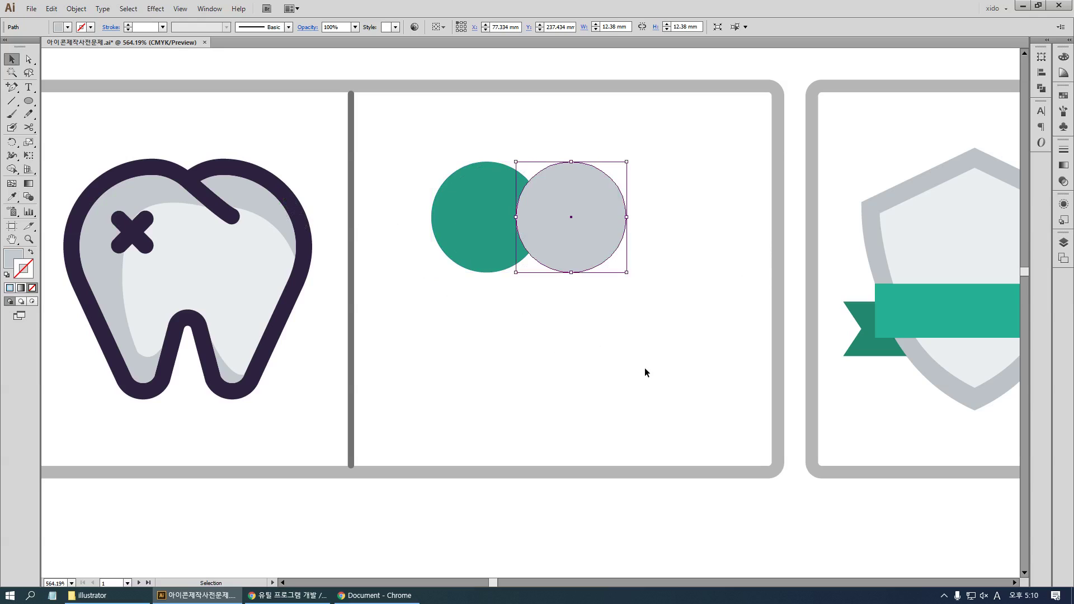
Enlarge both overlapping circles together to an overall size of about 28.5 by 16.1 mm
{"action": "left_click", "coordinate": [645, 368]}
{"action": "left_click_drag", "start_coordinate": [649, 364], "coordinate": [438, 214]}
{"action": "left_click_drag", "start_coordinate": [627, 273], "coordinate": [687, 306]}
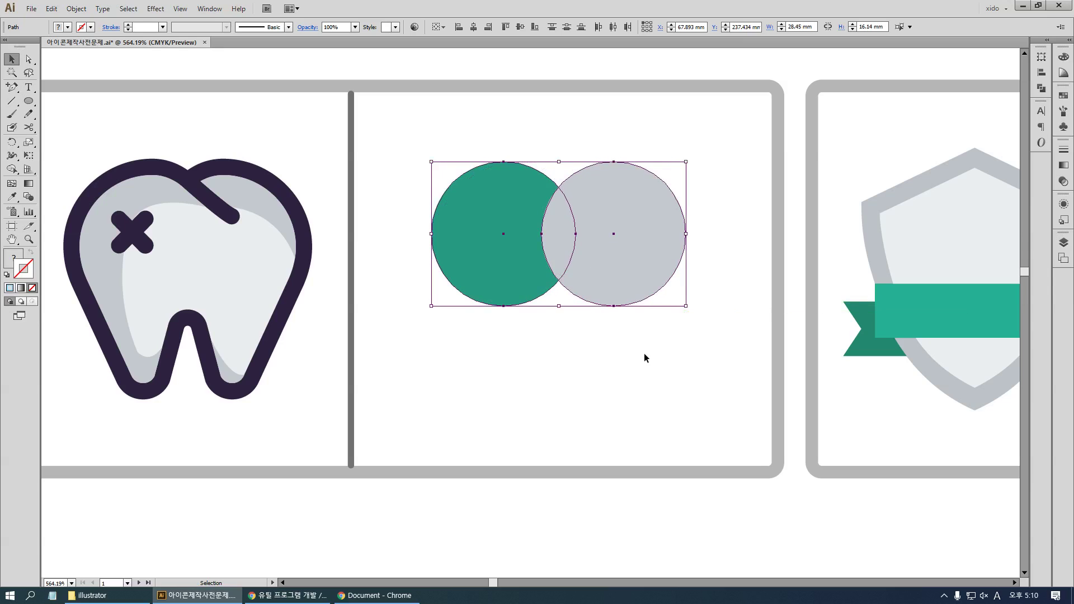
Bring the green circle in front of the grey circle
{"action": "left_click", "coordinate": [626, 363]}
{"action": "left_click", "coordinate": [490, 224]}
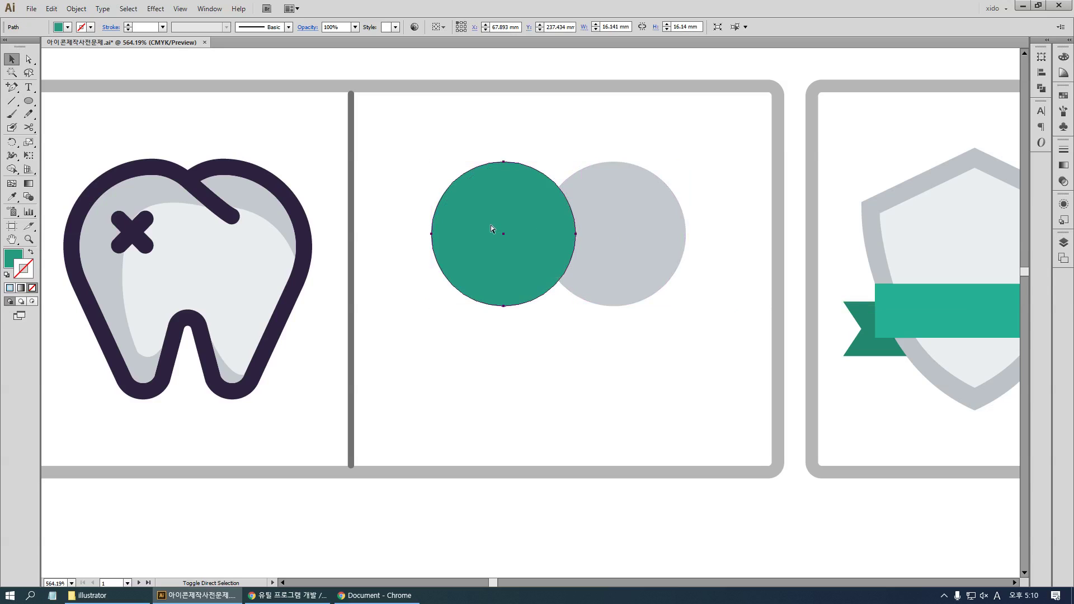
{"action": "key", "text": "ctrl"}
Unite the two circles with Pathfinder and swap fill and stroke to leave a green outline without a fill
{"action": "left_click", "coordinate": [615, 350]}
{"action": "left_click_drag", "start_coordinate": [617, 392], "coordinate": [548, 252]}
{"action": "left_click", "coordinate": [1041, 88]}
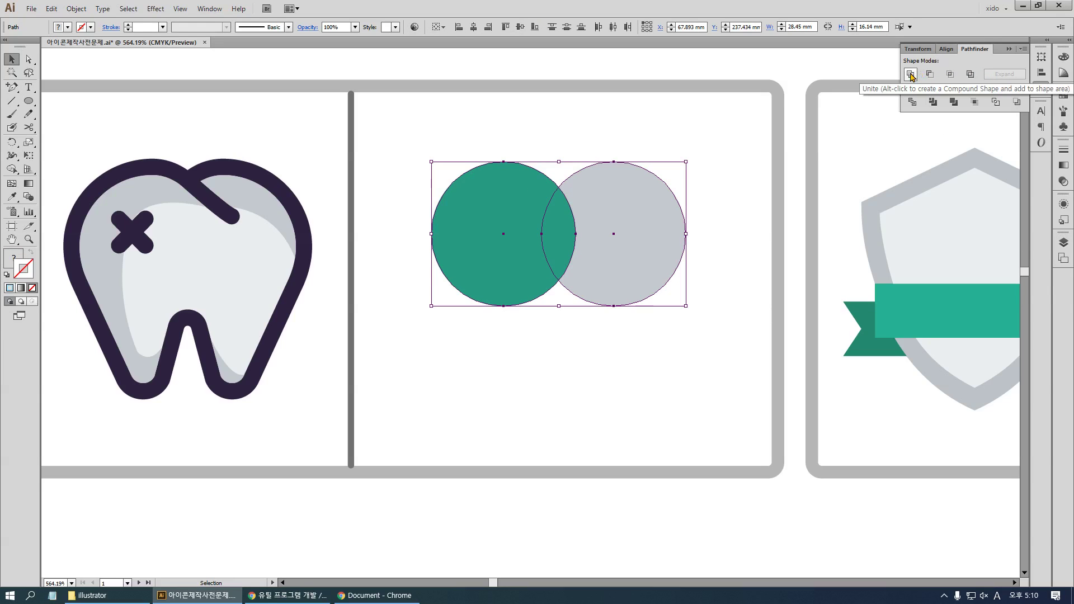
{"action": "left_click", "coordinate": [910, 75]}
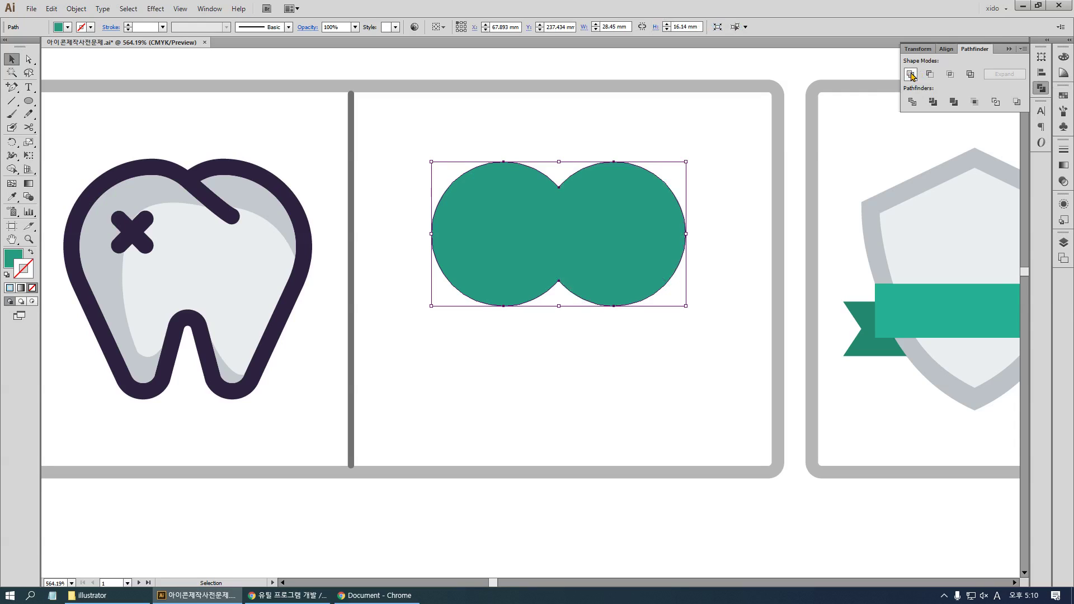
{"action": "key", "text": "shift+x"}
{"action": "left_click", "coordinate": [757, 377]}
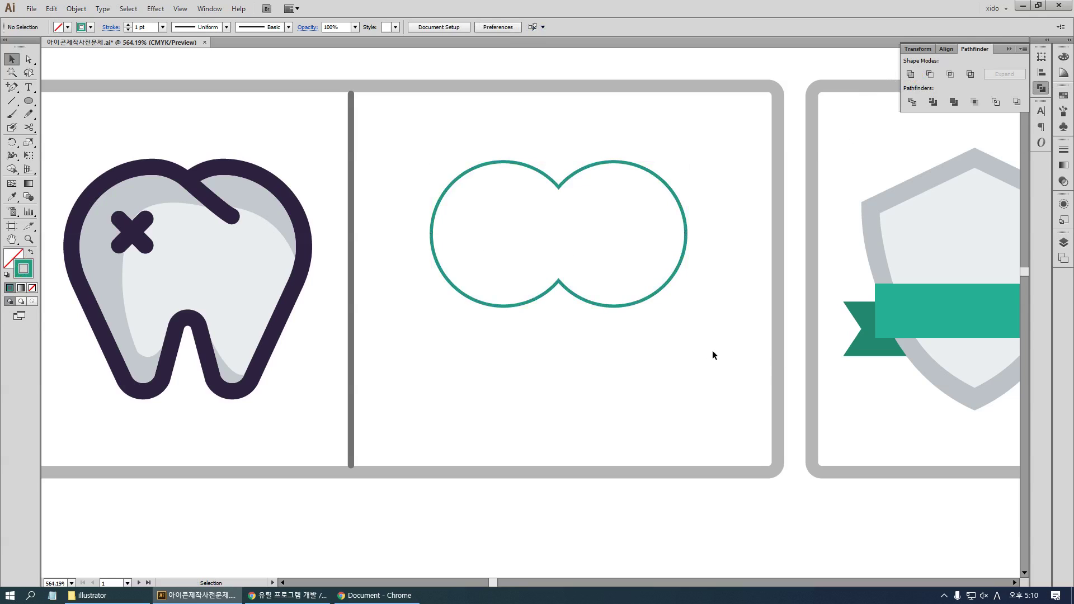
{"action": "key", "text": "a"}
{"action": "left_click", "coordinate": [558, 242]}
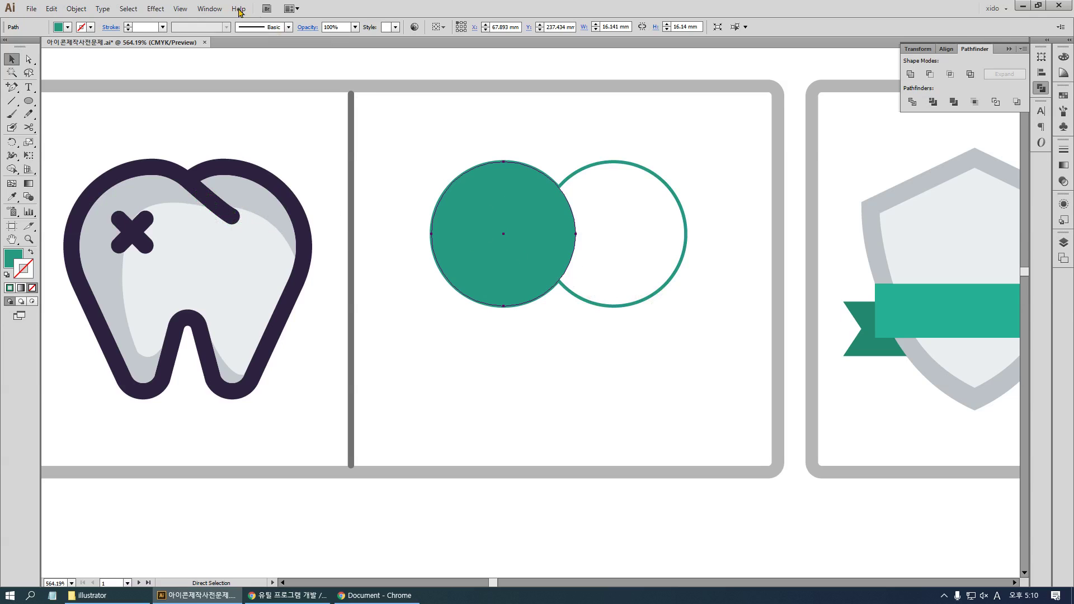
{"action": "left_click", "coordinate": [77, 9]}
{"action": "mouse_move", "coordinate": [167, 99]}
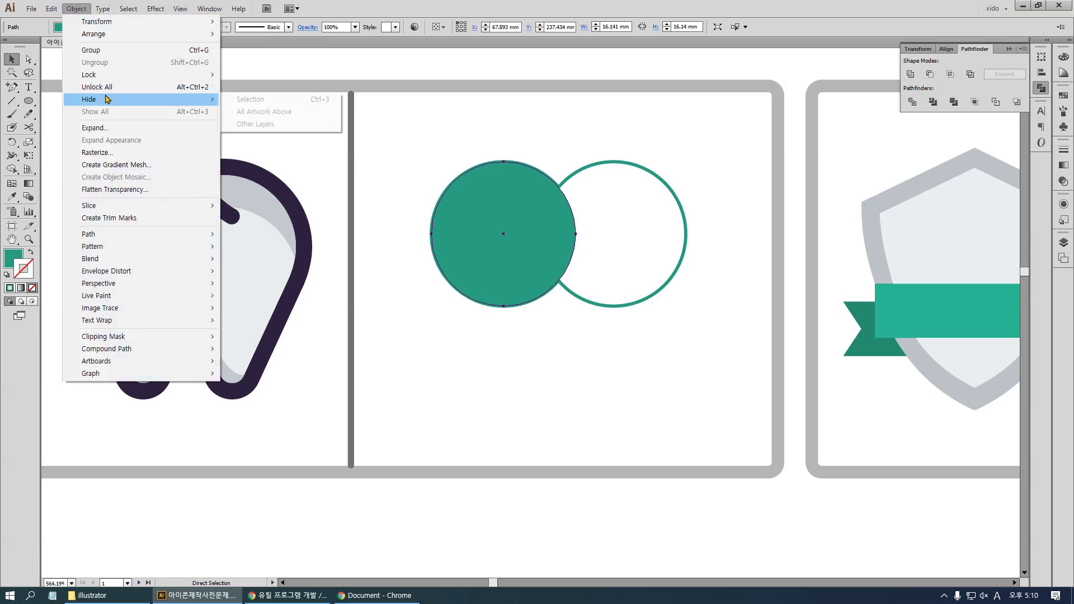
{"action": "left_click", "coordinate": [249, 100]}
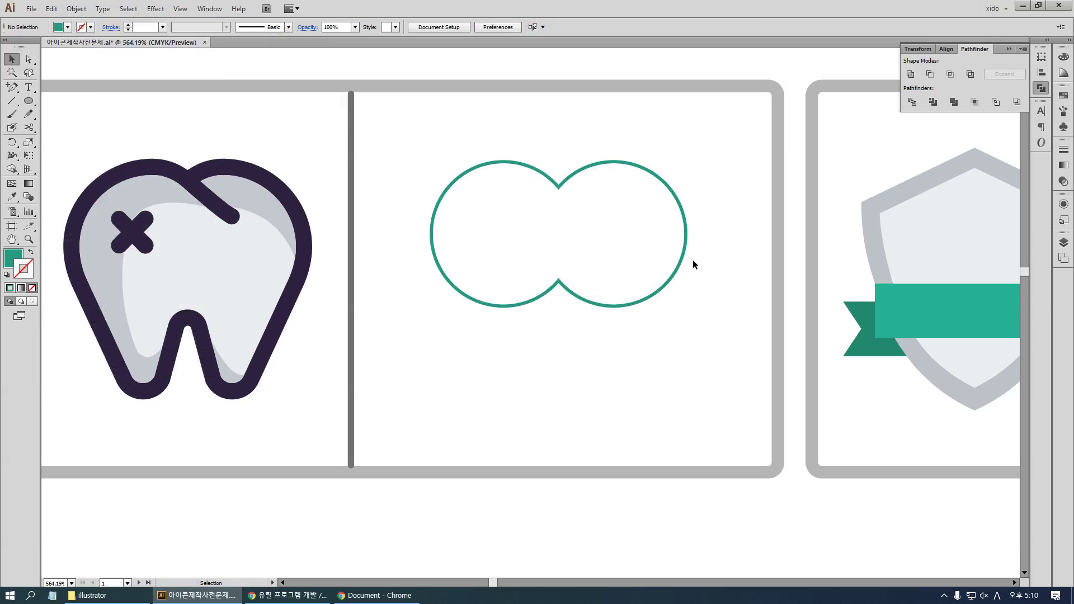
Convert the lower notch anchor between the two lobes to a smooth point
{"action": "key", "text": "a"}
{"action": "left_click", "coordinate": [559, 281]}
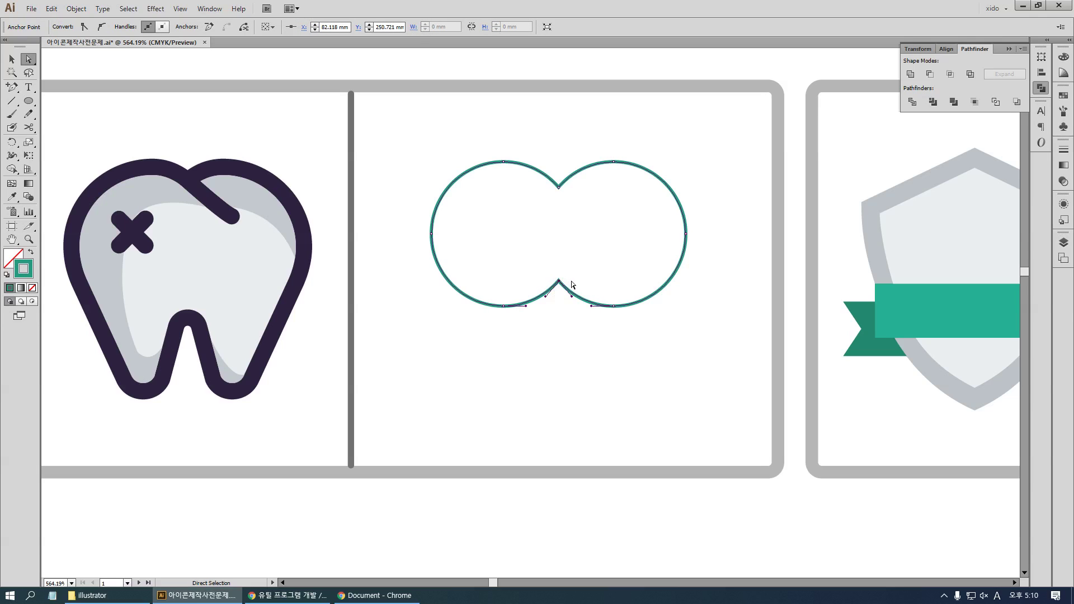
{"action": "key", "text": "ctrl"}
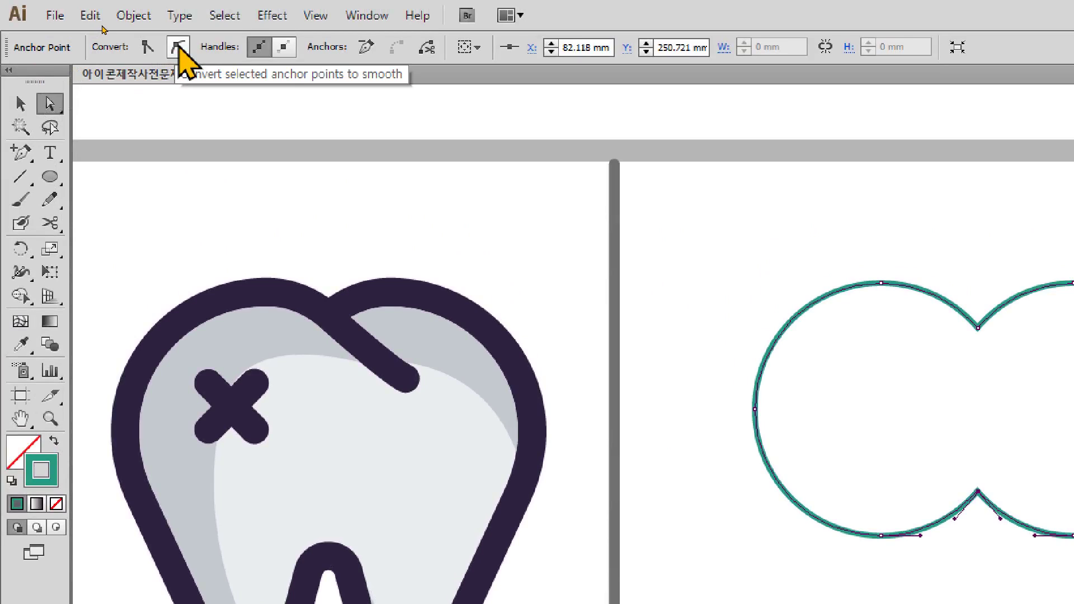
{"action": "left_click", "coordinate": [179, 49]}
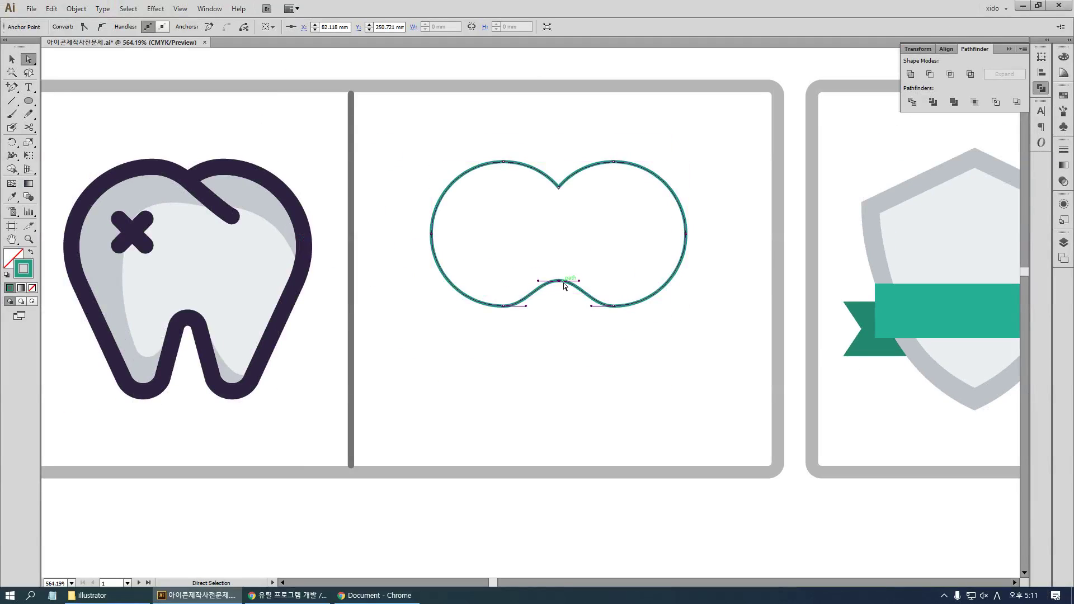
{"action": "left_click", "coordinate": [591, 343]}
Pull the two bottom anchors straight down to form the roots, making the outline about 26.6 mm tall
{"action": "left_click_drag", "start_coordinate": [663, 348], "coordinate": [486, 298]}
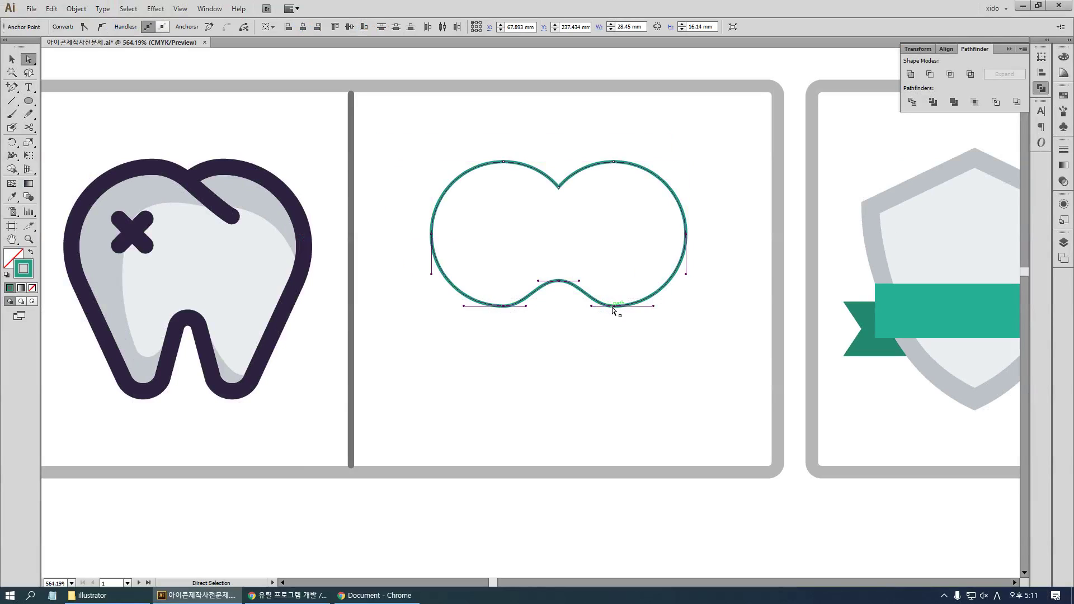
{"action": "left_click_drag", "start_coordinate": [614, 310], "coordinate": [615, 421]}
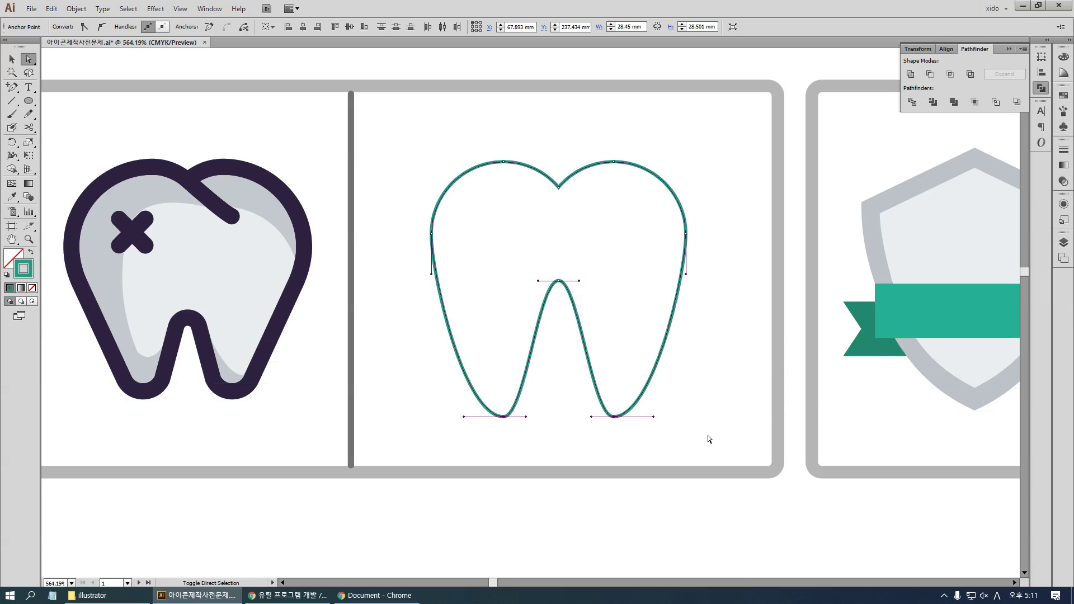
{"action": "left_click_drag", "start_coordinate": [614, 417], "coordinate": [615, 401]}
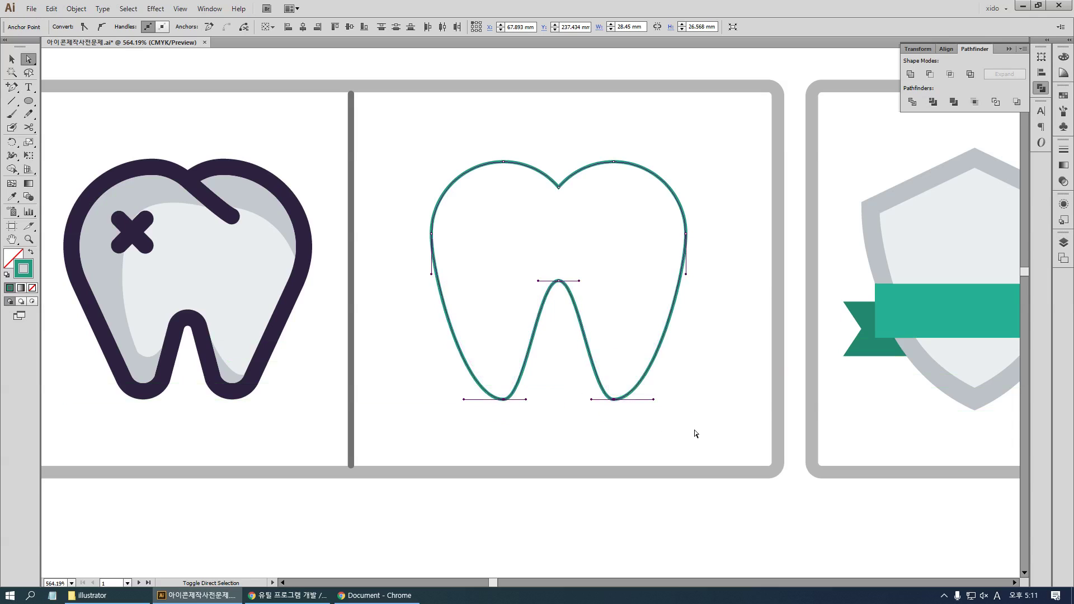
{"action": "left_click", "coordinate": [567, 418]}
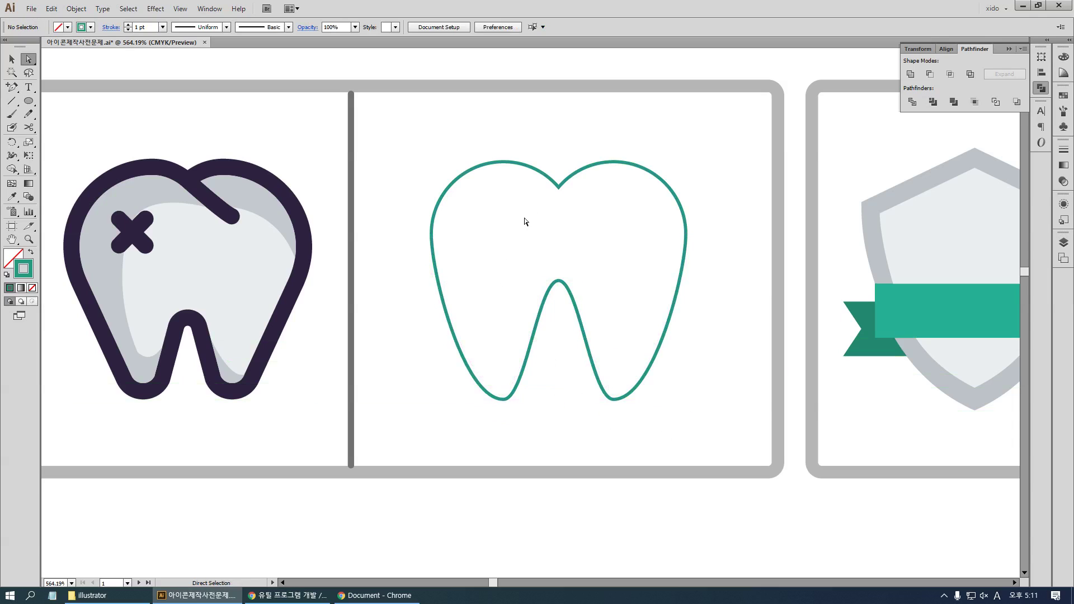
Move the smooth anchor between the roots straight down by about 6 mm
{"action": "left_click", "coordinate": [559, 283]}
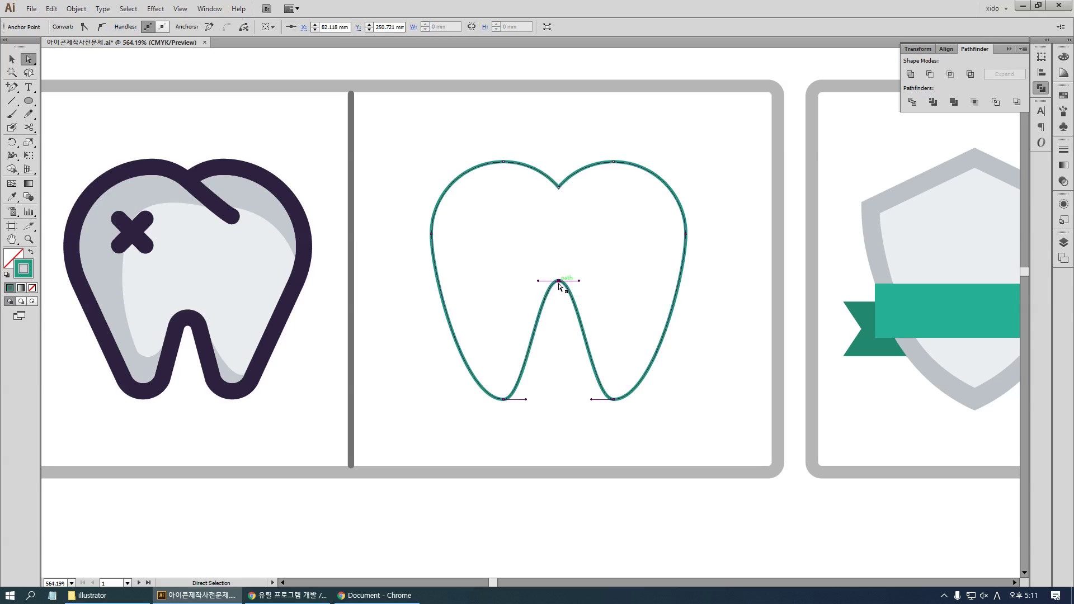
{"action": "left_click_drag", "start_coordinate": [559, 283], "coordinate": [565, 339]}
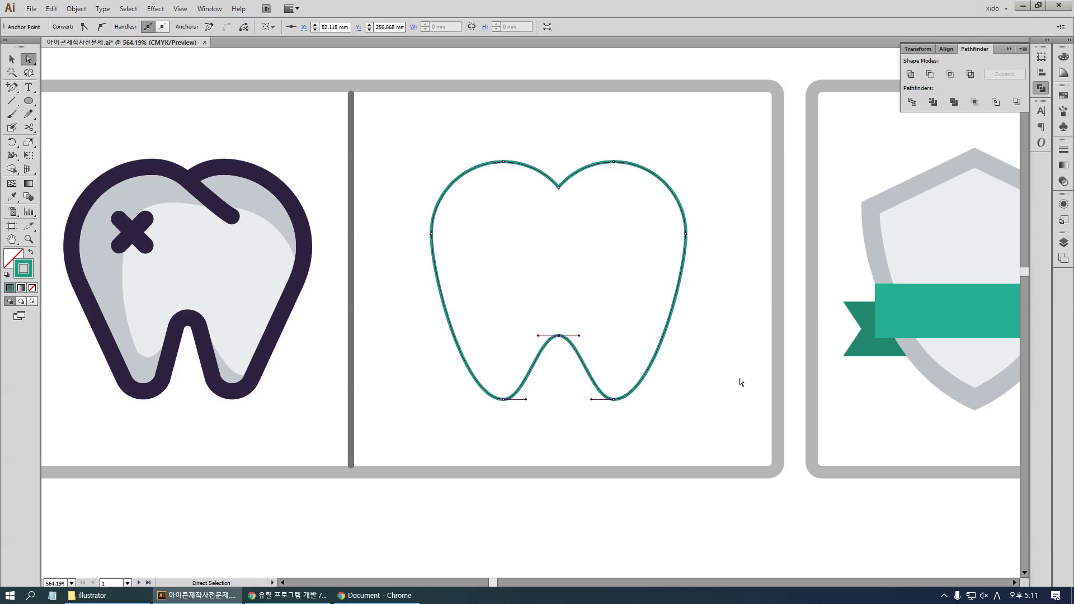
{"action": "left_click", "coordinate": [741, 378]}
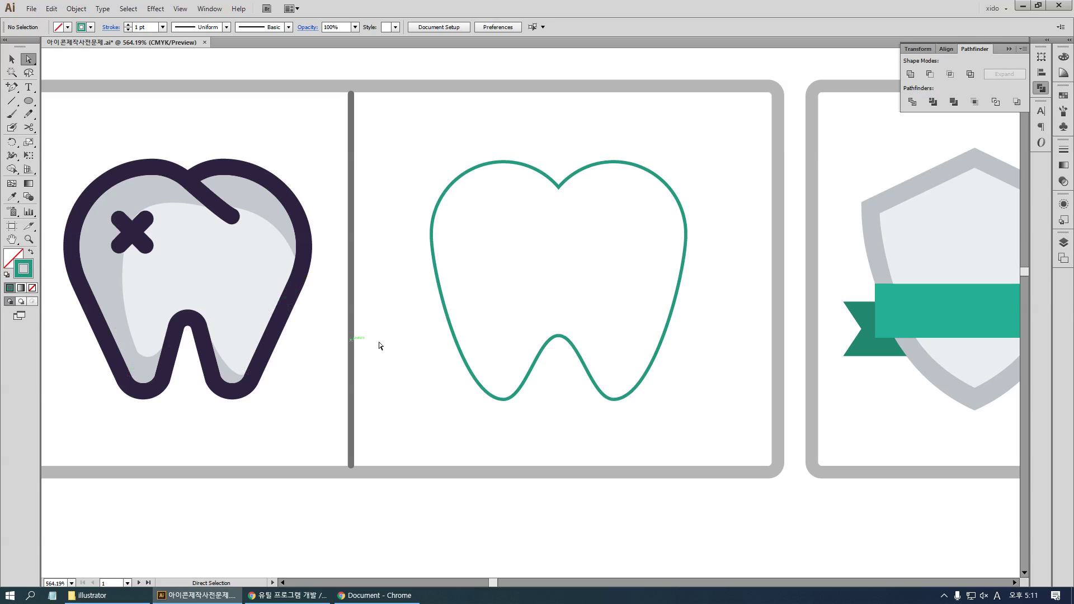
Try to narrow the two outer side segments of the tooth with the Scale tool, and undo the scaling
{"action": "left_click_drag", "start_coordinate": [463, 372], "coordinate": [472, 352]}
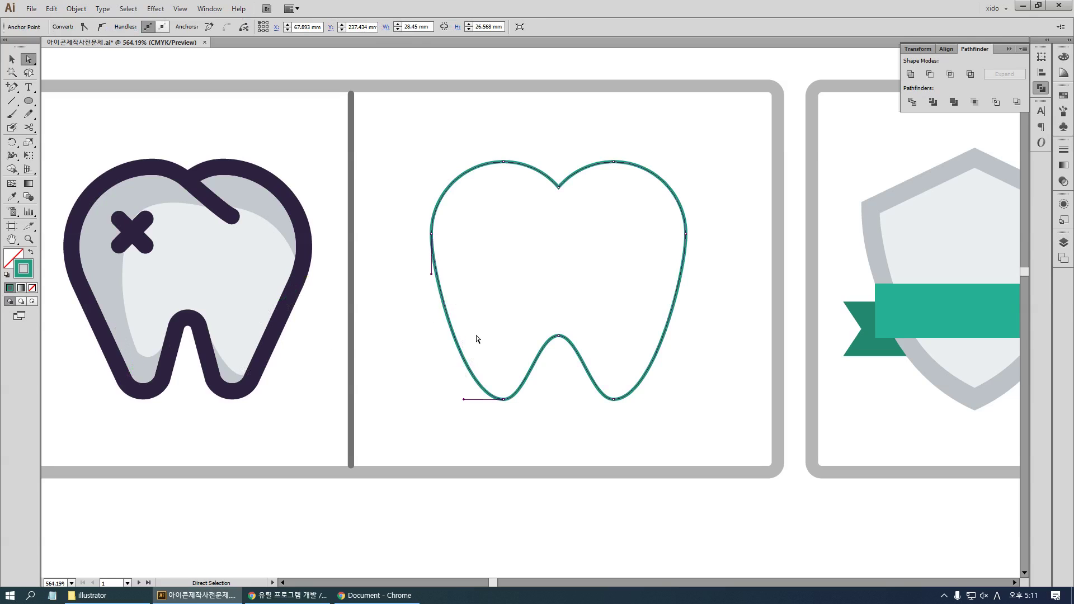
{"action": "left_click_drag", "start_coordinate": [708, 357], "coordinate": [649, 335]}
{"action": "key", "text": "s"}
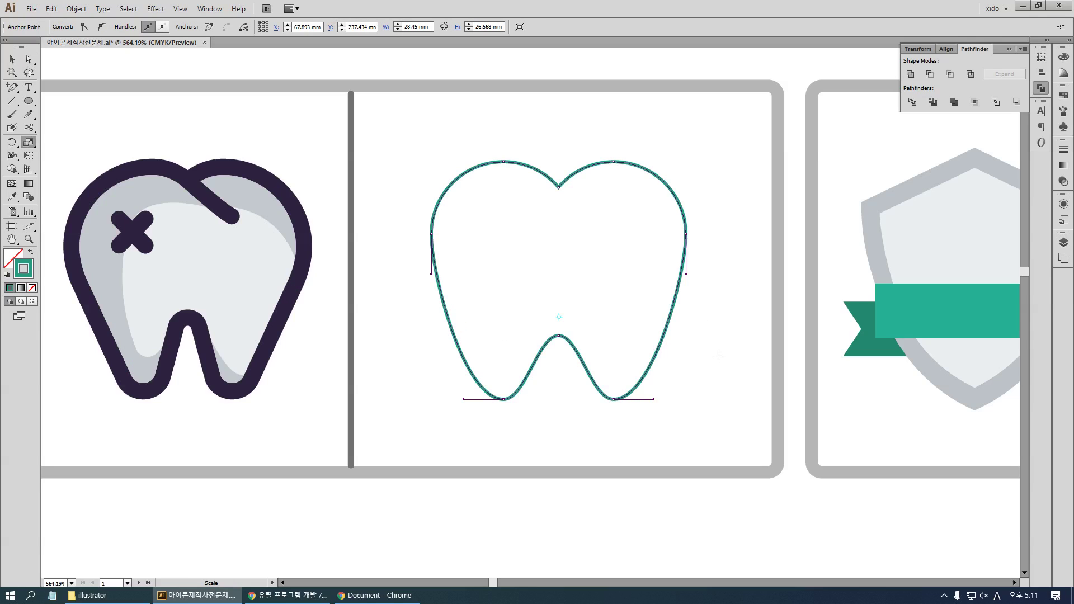
{"action": "left_click_drag", "start_coordinate": [717, 357], "coordinate": [684, 358]}
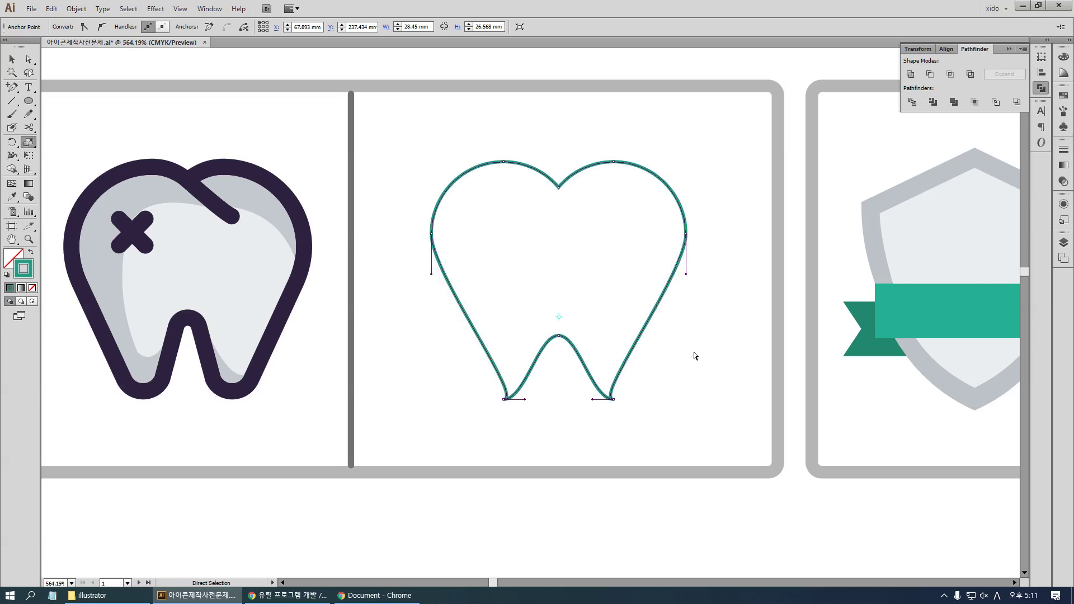
{"action": "key", "text": "ctrl+z"}
Reselect both outer side segments of the roots and scale them inward horizontally to make the lower tooth narrower
{"action": "key", "text": "a"}
{"action": "left_click_drag", "start_coordinate": [442, 326], "coordinate": [474, 329]}
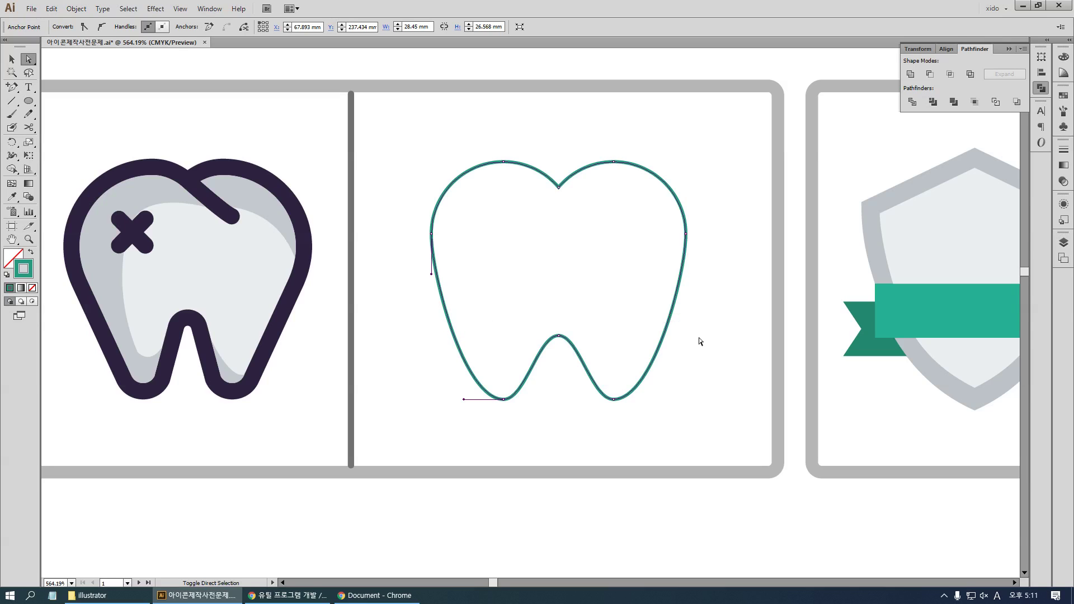
{"action": "left_click_drag", "start_coordinate": [700, 339], "coordinate": [658, 309]}
{"action": "left_click", "coordinate": [28, 142]}
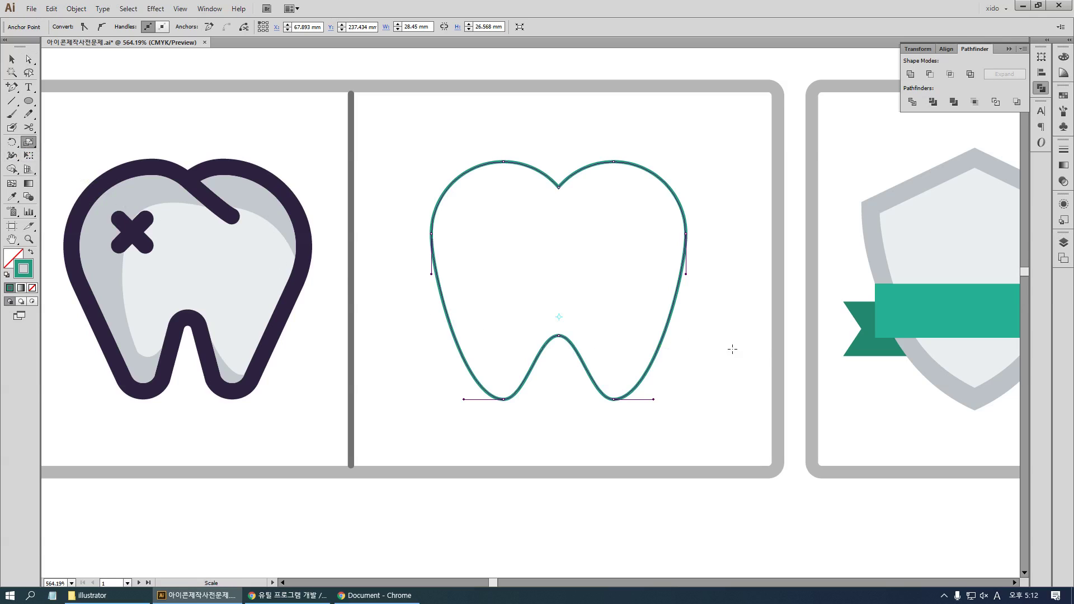
{"action": "left_click_drag", "start_coordinate": [732, 349], "coordinate": [700, 364]}
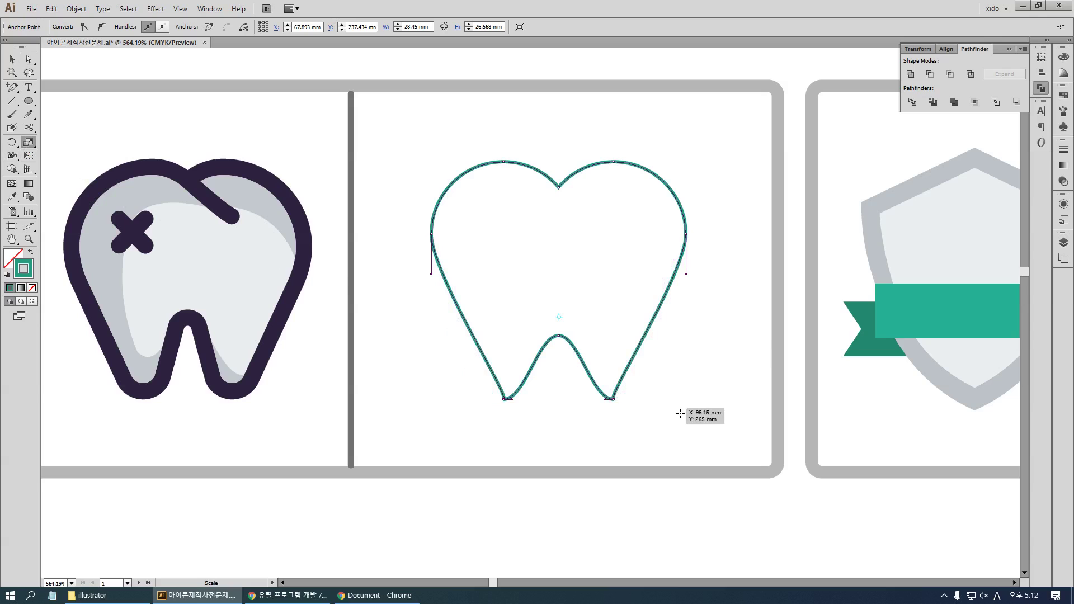
{"action": "key", "text": "a"}
{"action": "left_click", "coordinate": [644, 423]}
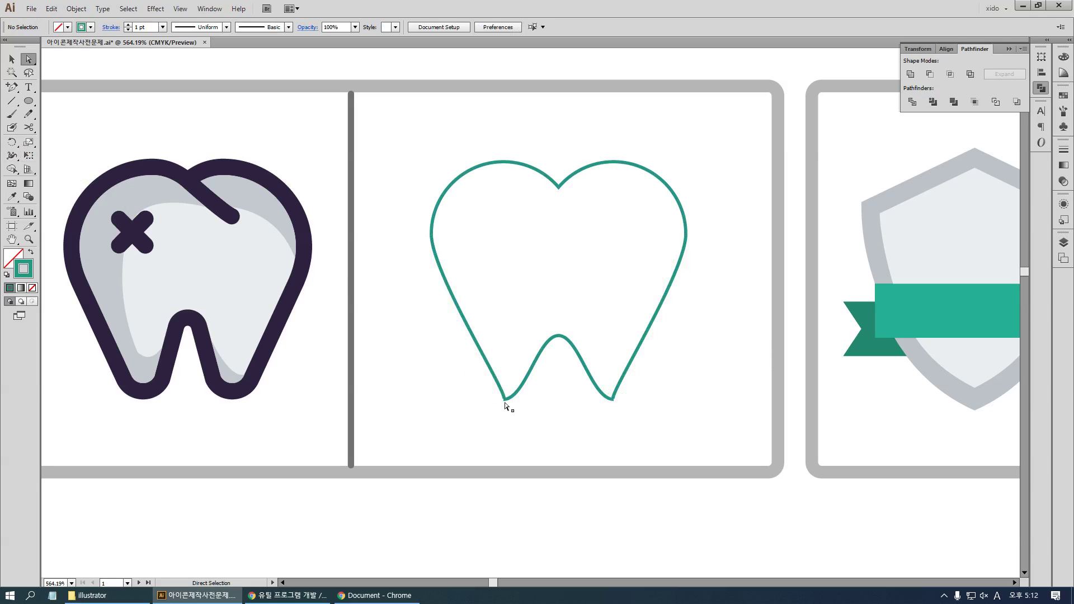
Try to smooth the two pointed root-tip anchors and adjust their curves
{"action": "left_click", "coordinate": [505, 401]}
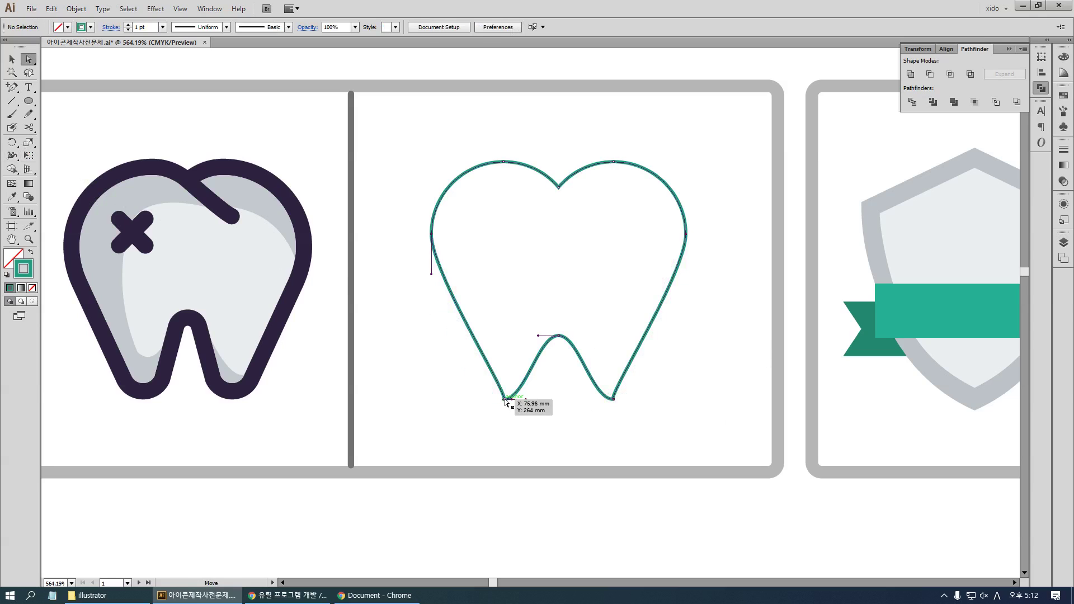
{"action": "left_click", "coordinate": [604, 404], "text": "shift"}
{"action": "left_click", "coordinate": [101, 27]}
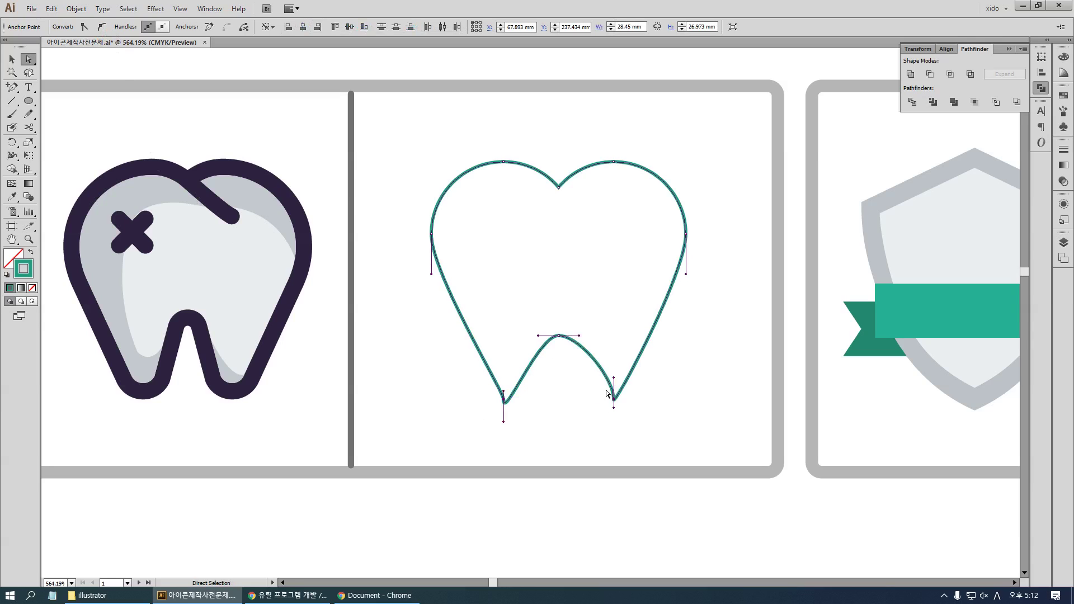
{"action": "left_click_drag", "start_coordinate": [607, 394], "coordinate": [558, 427]}
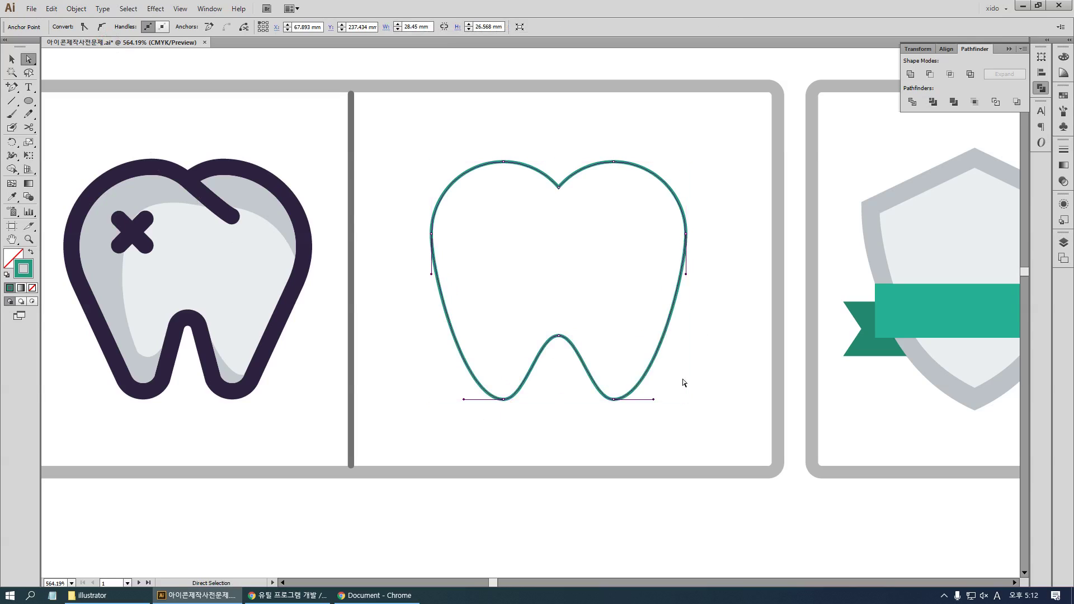
Draw a horizontal line across the lower tooth, then Divide and Unite it with the outline to add matching side anchors
{"action": "left_click", "coordinate": [11, 101]}
{"action": "left_click_drag", "start_coordinate": [410, 320], "coordinate": [725, 319]}
{"action": "key", "text": "v"}
{"action": "left_click_drag", "start_coordinate": [689, 396], "coordinate": [636, 302]}
{"action": "left_click", "coordinate": [912, 102]}
{"action": "left_click", "coordinate": [911, 75]}
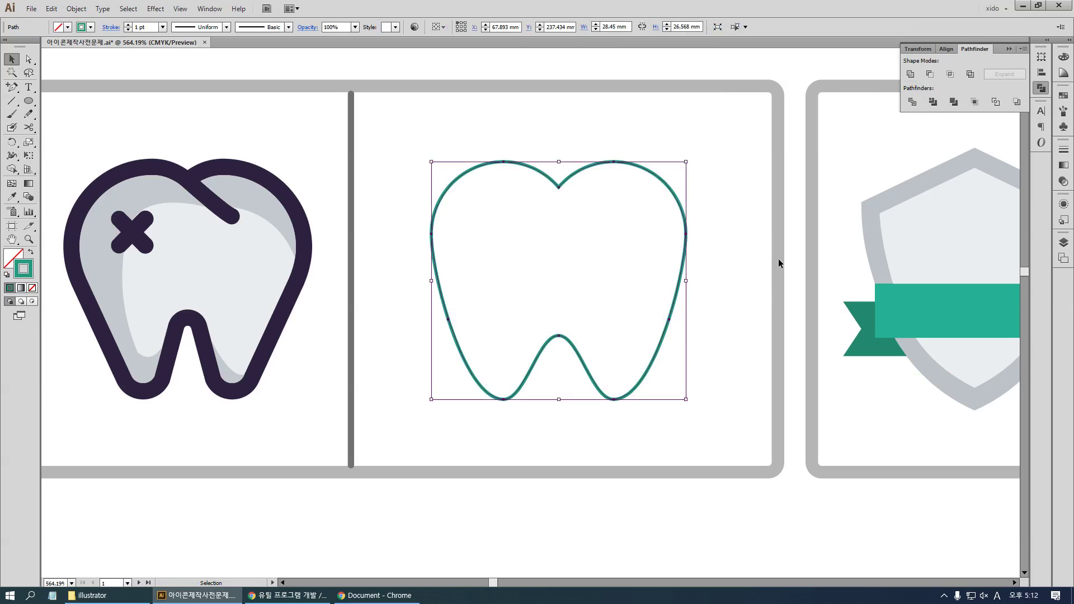
Scale the two new side anchors inward and move them slightly down to taper the roots
{"action": "key", "text": "a"}
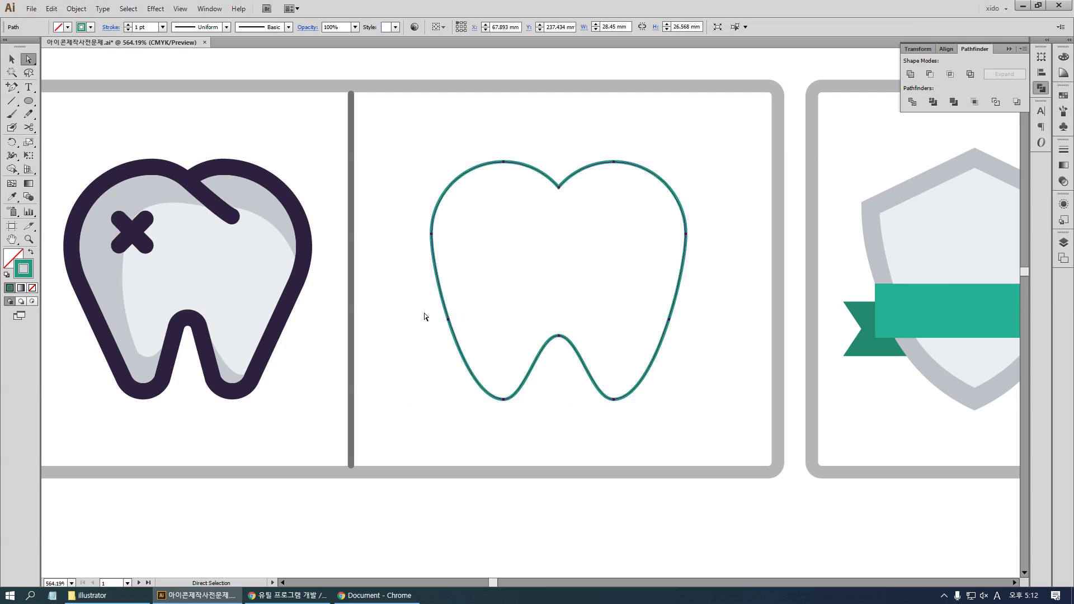
{"action": "left_click_drag", "start_coordinate": [424, 312], "coordinate": [704, 334]}
{"action": "key", "text": "s"}
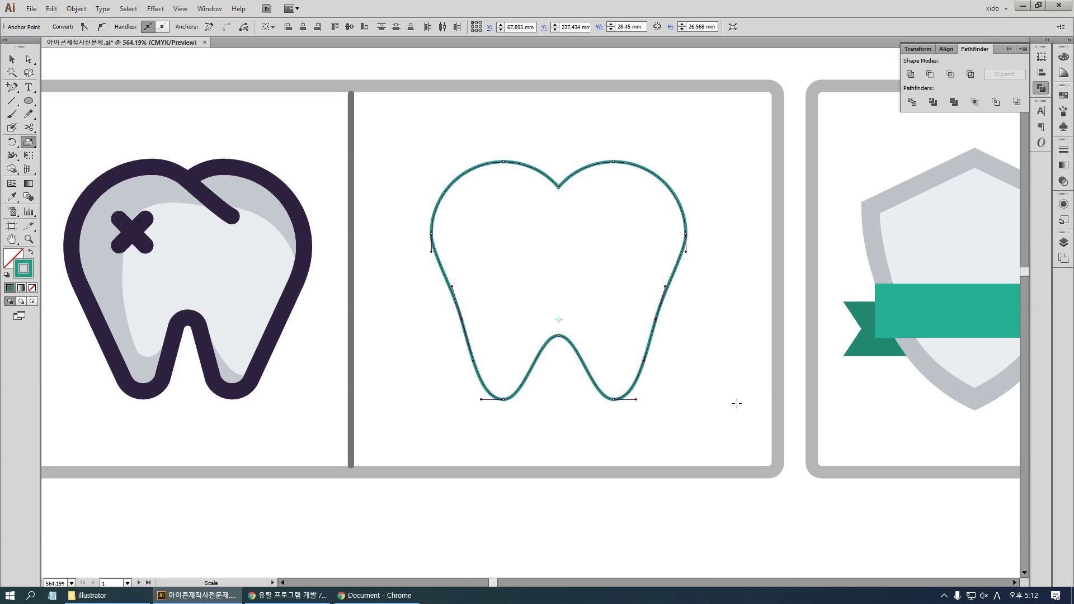
{"action": "key", "text": "a"}
{"action": "left_click_drag", "start_coordinate": [656, 318], "coordinate": [663, 335]}
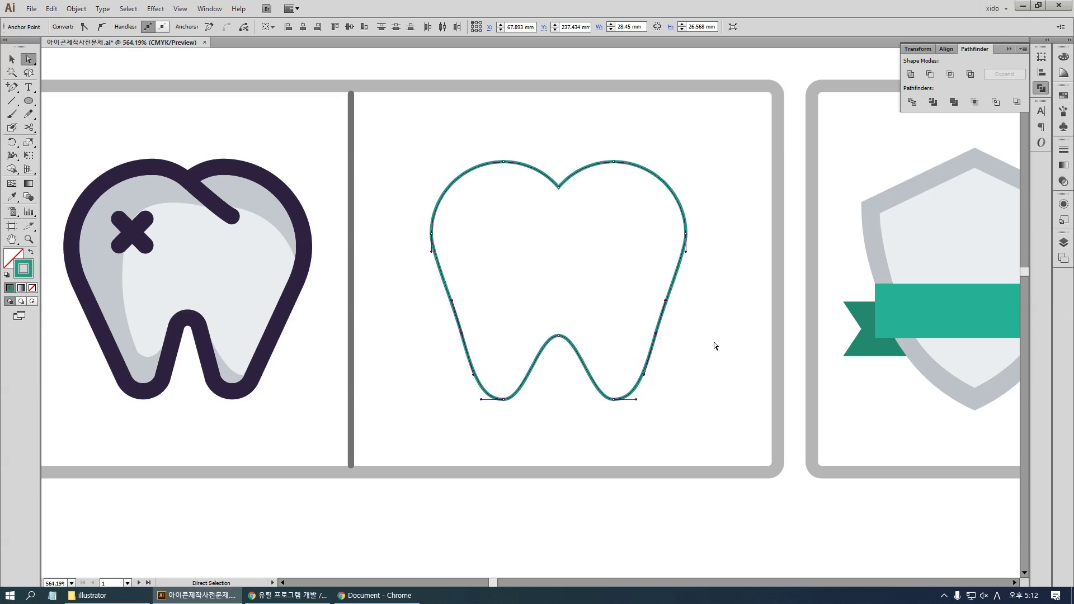
Nudge both outer side segments of the tooth down to adjust the curves above the two lower side anchors
{"action": "left_click_drag", "start_coordinate": [410, 251], "coordinate": [707, 296]}
{"action": "key", "text": "Down"}
{"action": "key", "text": "Down"}
{"action": "key", "text": "Down"}
{"action": "key", "text": "Down"}
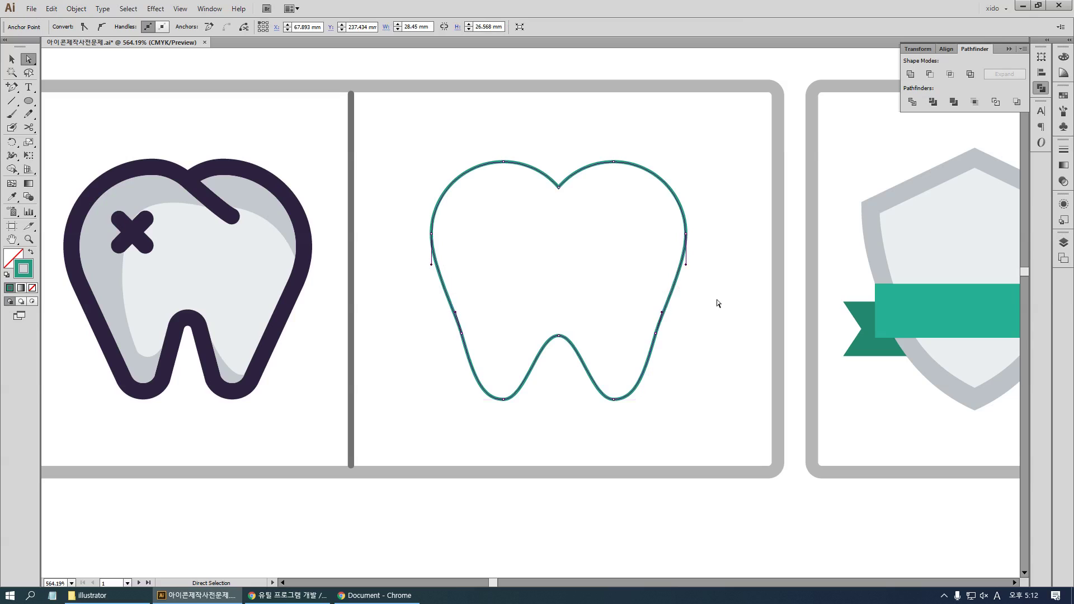
{"action": "left_click", "coordinate": [715, 313]}
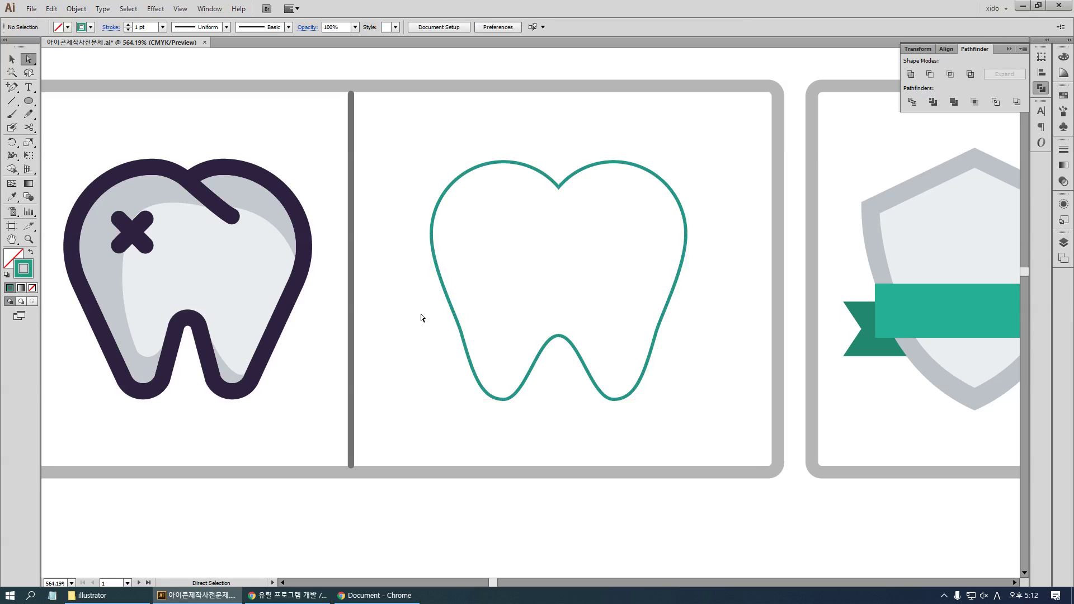
{"action": "left_click_drag", "start_coordinate": [420, 314], "coordinate": [684, 336]}
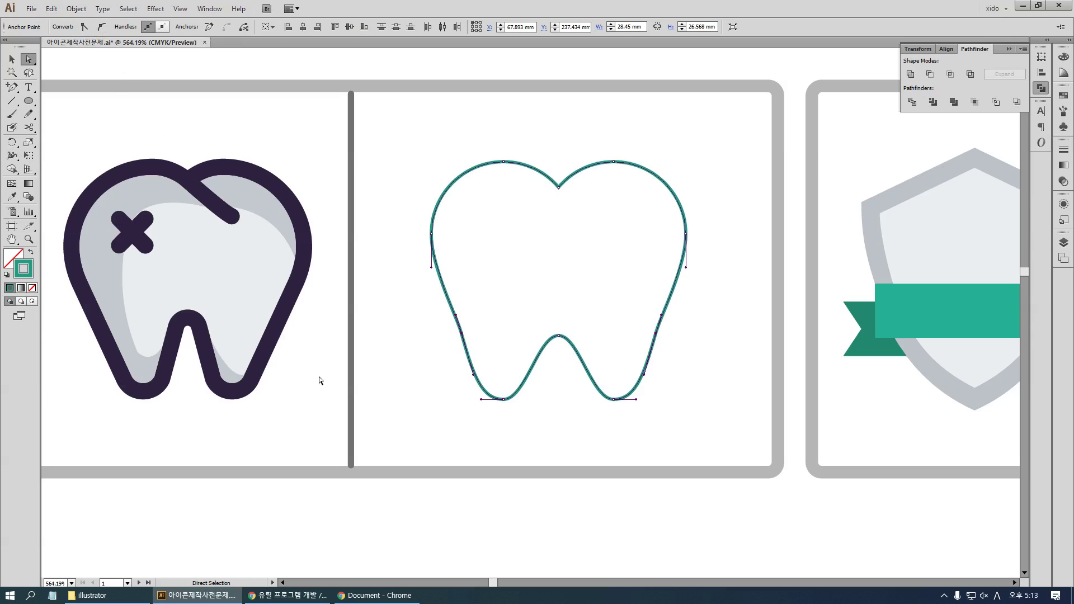
{"action": "left_click", "coordinate": [754, 411]}
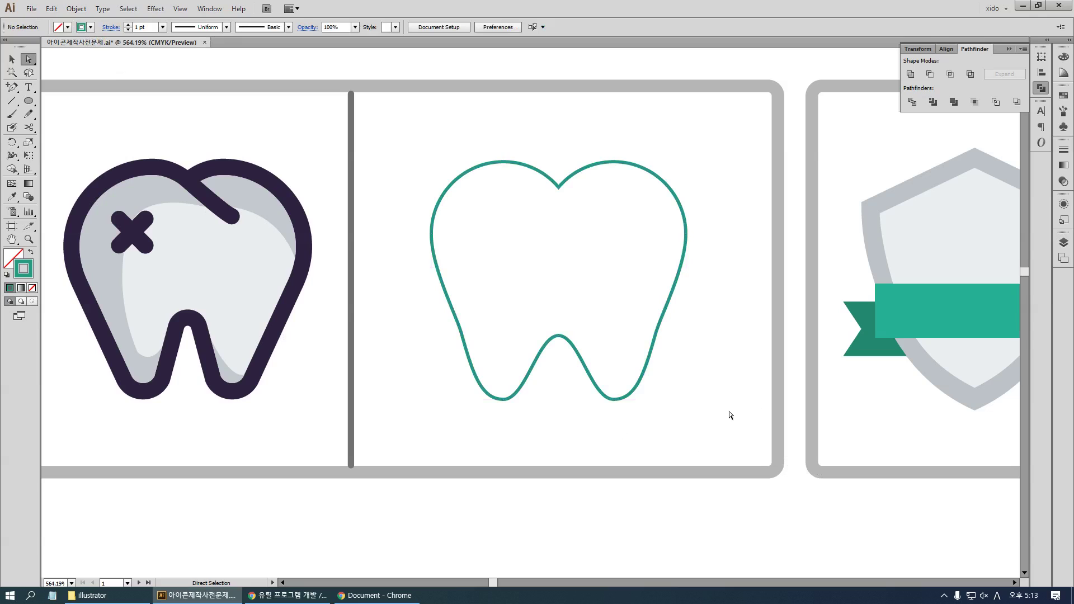
Select the inner root segments and scale them inward horizontally to bring the two root tips closer together
{"action": "left_click_drag", "start_coordinate": [625, 431], "coordinate": [518, 358]}
{"action": "left_click_drag", "start_coordinate": [494, 335], "coordinate": [494, 335]}
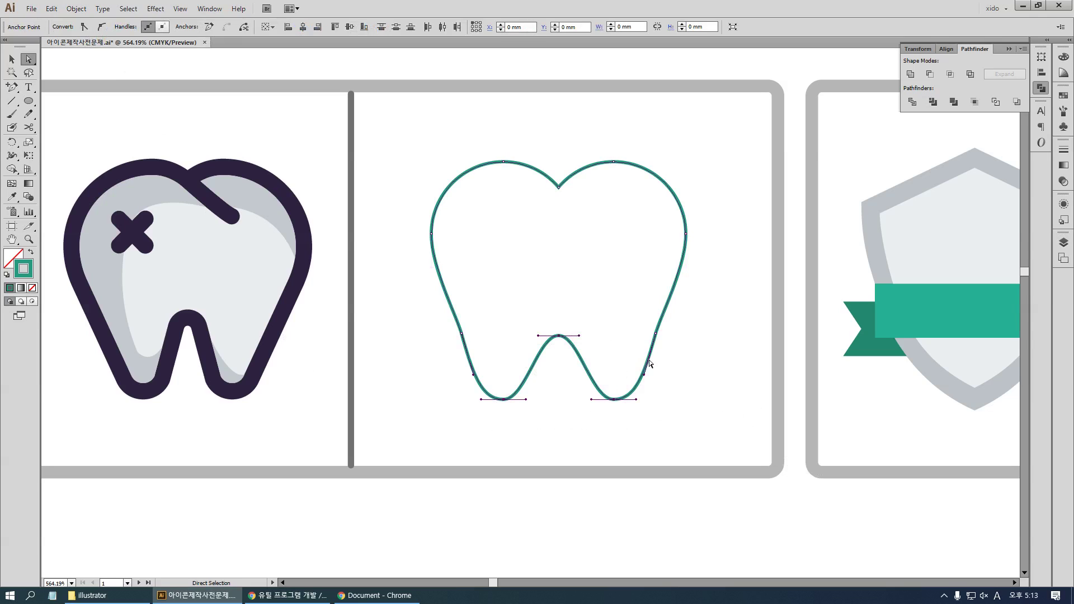
{"action": "key", "text": "s"}
{"action": "left_click_drag", "start_coordinate": [724, 391], "coordinate": [693, 396]}
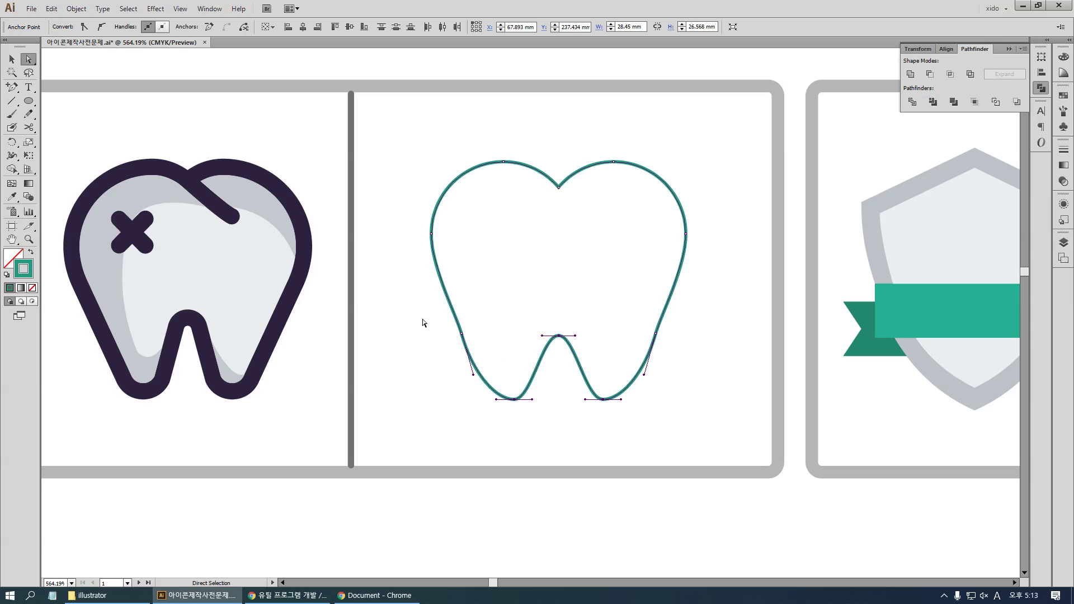
Select the two lower side anchors and scale them inward horizontally to narrow the tooth above the roots
{"action": "left_click_drag", "start_coordinate": [425, 315], "coordinate": [506, 353]}
{"action": "left_click_drag", "start_coordinate": [646, 334], "coordinate": [648, 334]}
{"action": "key", "text": "s"}
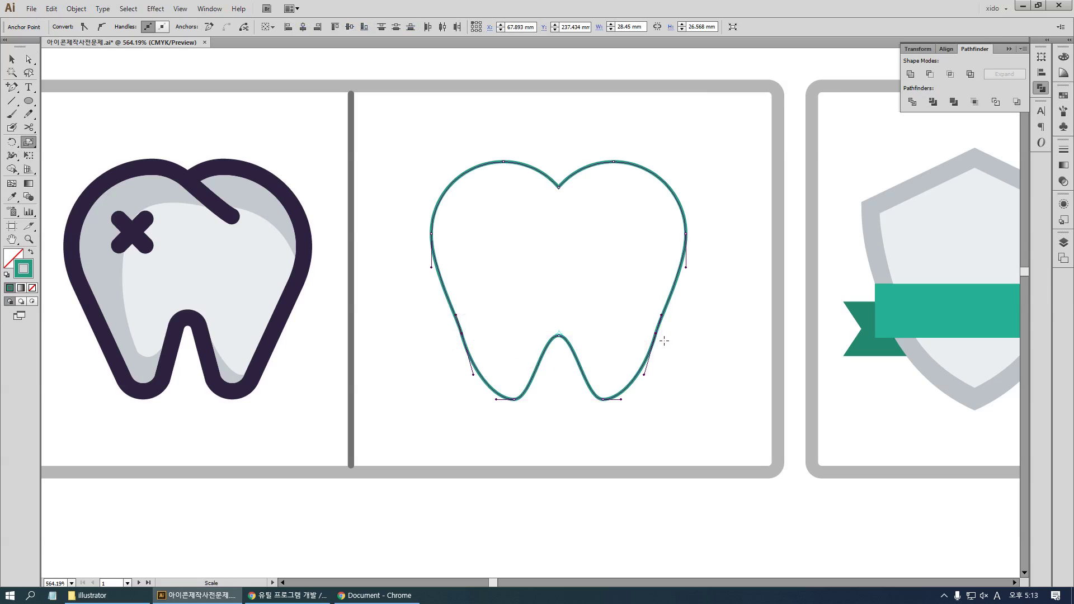
{"action": "left_click_drag", "start_coordinate": [658, 337], "coordinate": [648, 336]}
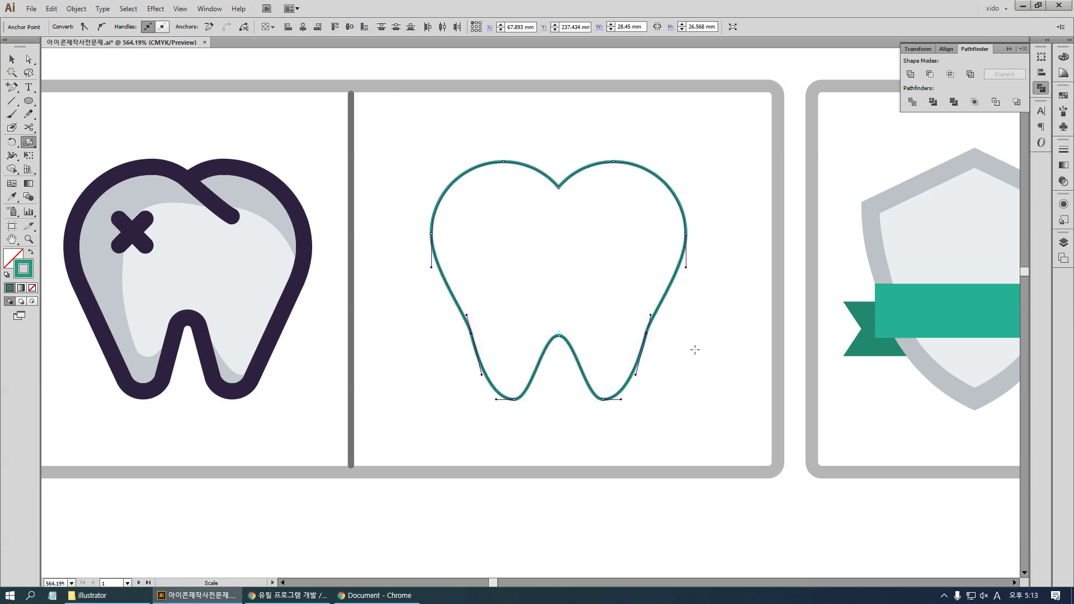
Convert the left lower side anchor to smooth, shifting it inward and adjusting its handles
{"action": "key", "text": "a"}
{"action": "left_click_drag", "start_coordinate": [450, 322], "coordinate": [488, 342]}
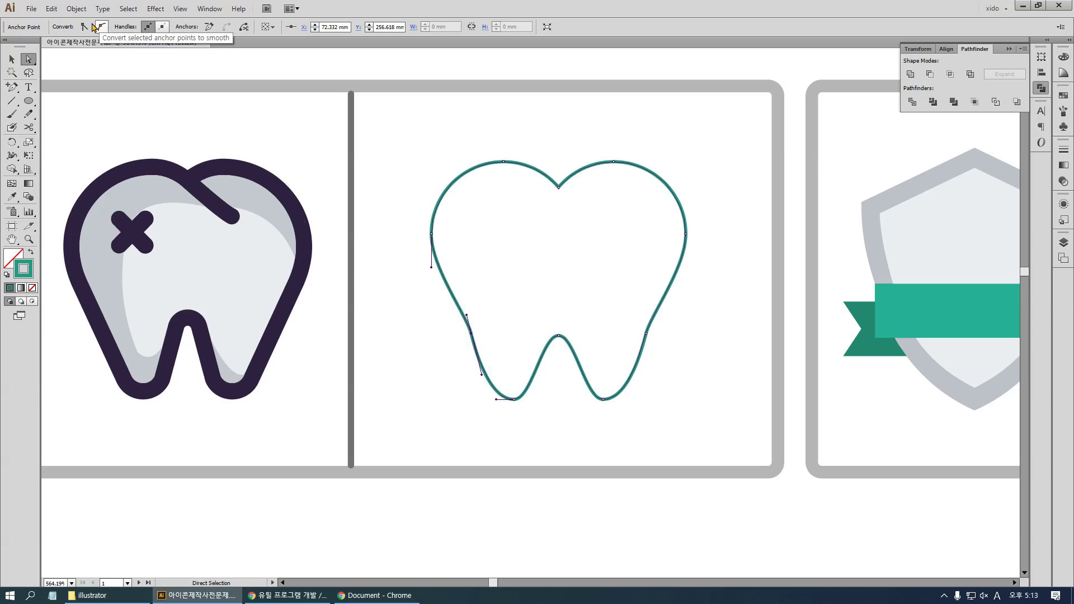
{"action": "left_click", "coordinate": [104, 28]}
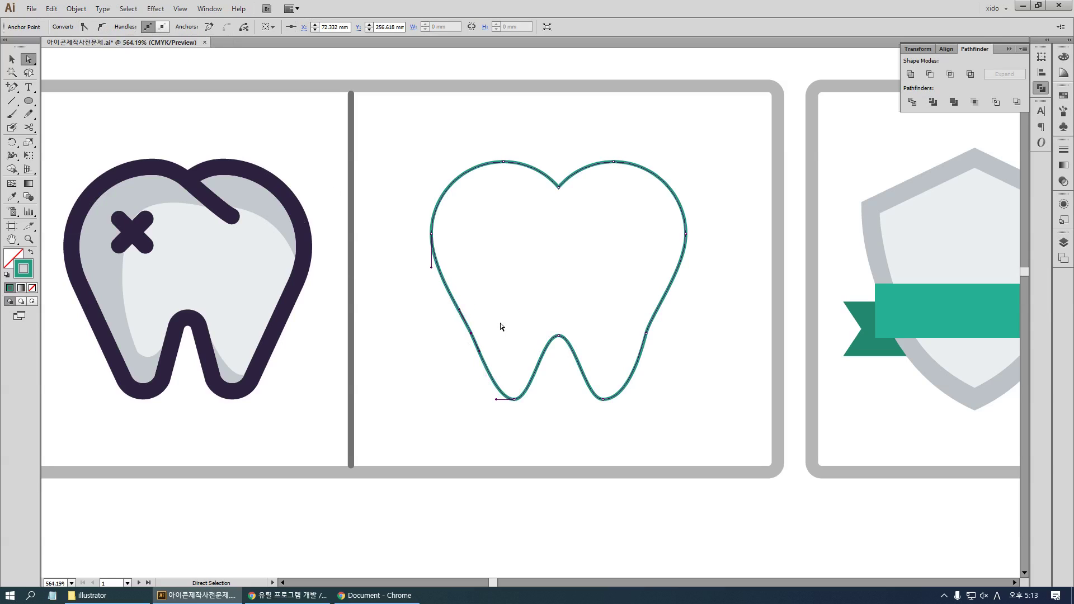
{"action": "left_click_drag", "start_coordinate": [480, 353], "coordinate": [463, 306]}
{"action": "left_click", "coordinate": [432, 363]}
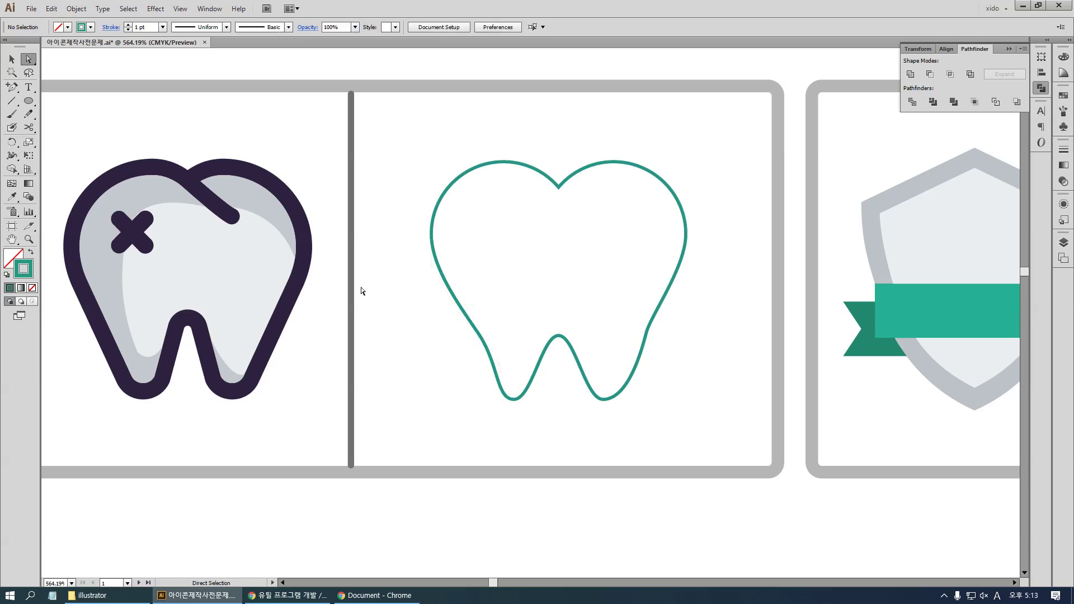
Delete the right half of the tooth outline, keeping only the left half
{"action": "left_click_drag", "start_coordinate": [547, 414], "coordinate": [439, 149]}
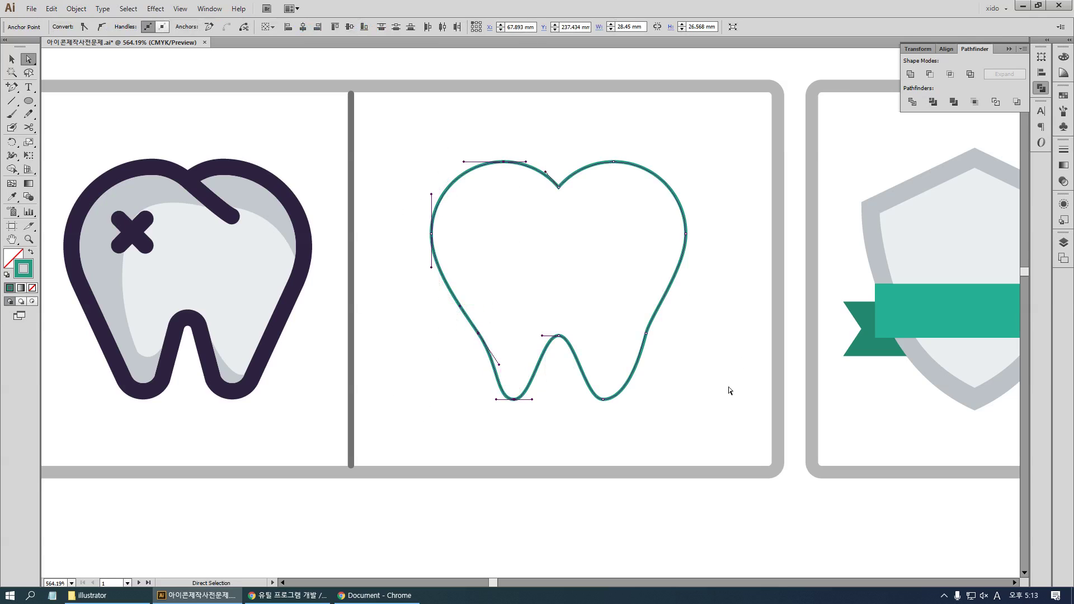
{"action": "left_click", "coordinate": [769, 313]}
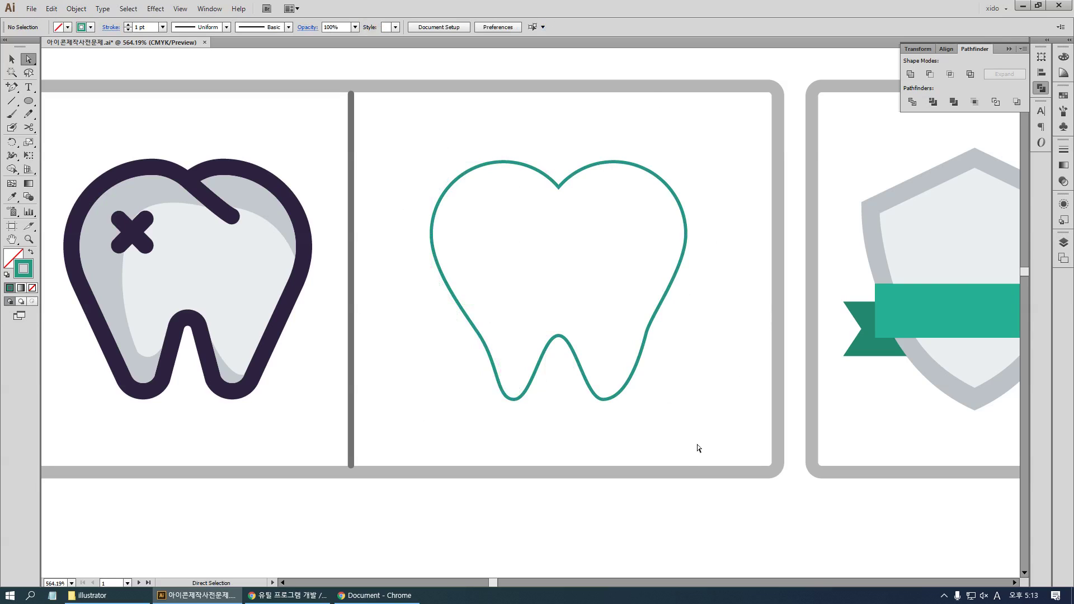
{"action": "left_click_drag", "start_coordinate": [694, 452], "coordinate": [571, 127]}
{"action": "key", "text": "Delete"}
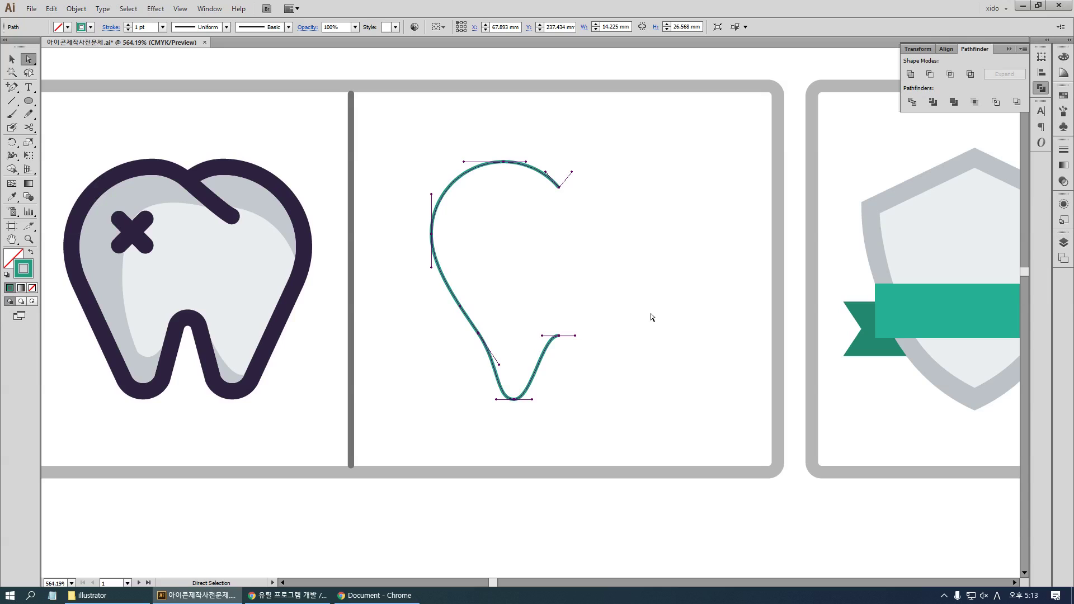
{"action": "key", "text": "v"}
{"action": "left_click", "coordinate": [539, 397]}
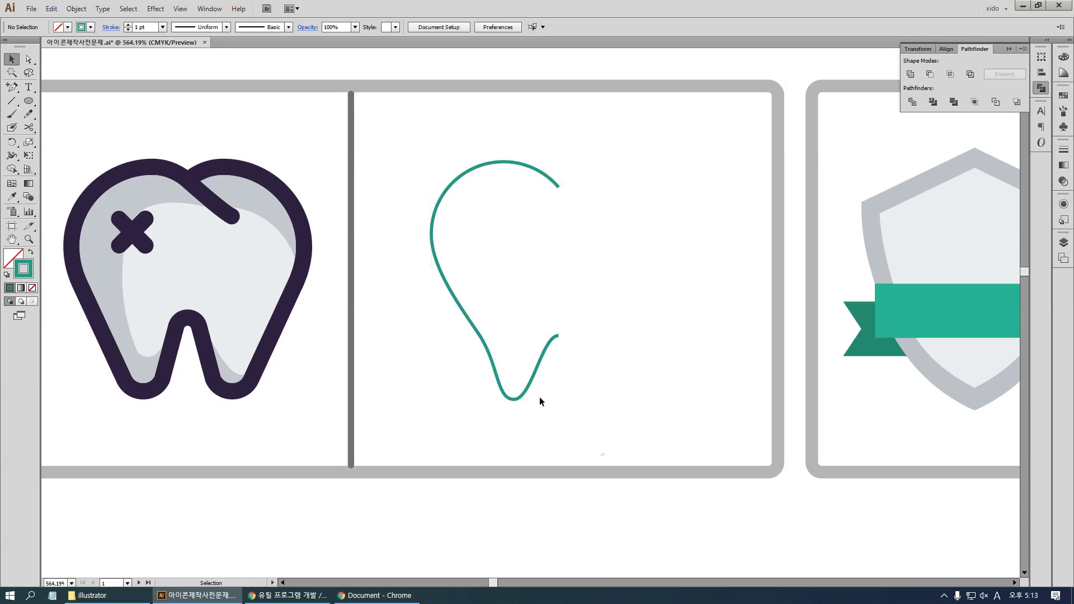
Select the remaining left half, activate the Reflect tool and switch to outline view
{"action": "left_click_drag", "start_coordinate": [602, 455], "coordinate": [394, 134]}
{"action": "key", "text": "a"}
{"action": "key", "text": "v"}
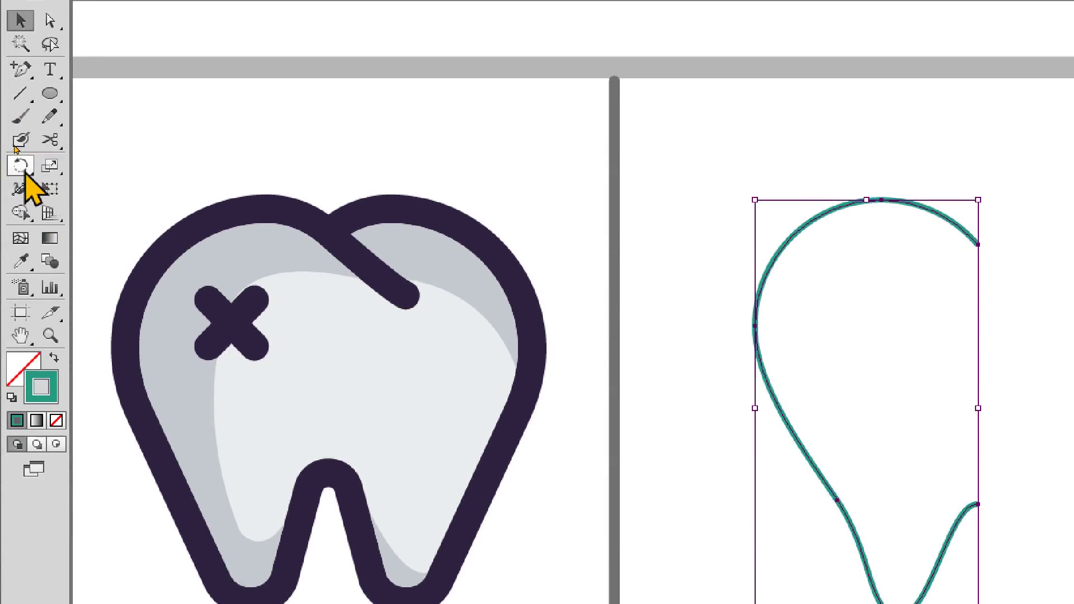
{"action": "left_click_drag", "start_coordinate": [20, 165], "coordinate": [103, 191]}
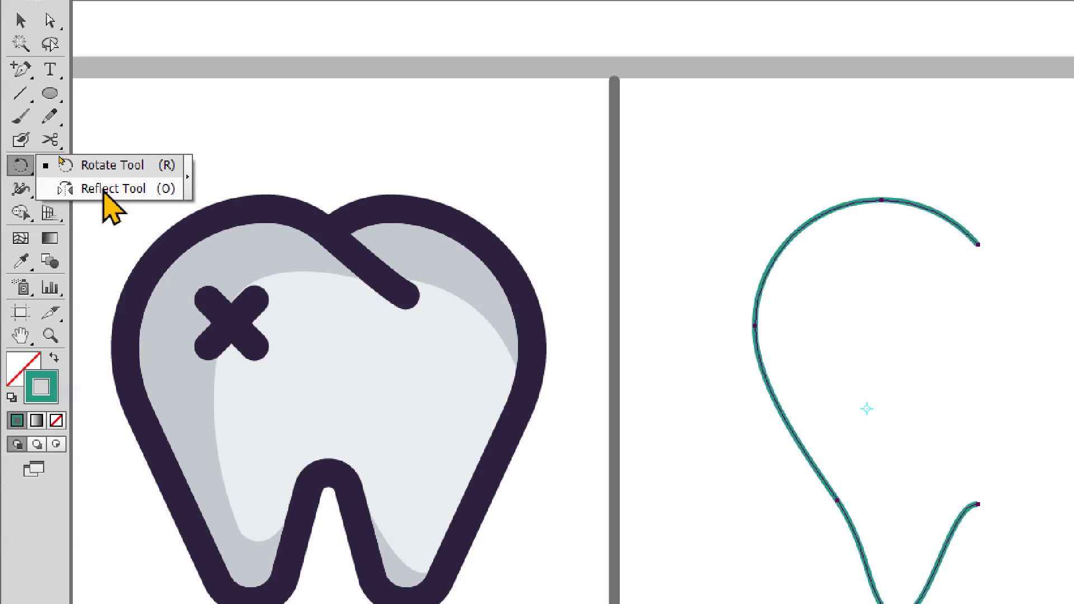
{"action": "left_click_drag", "start_coordinate": [103, 191], "coordinate": [103, 190]}
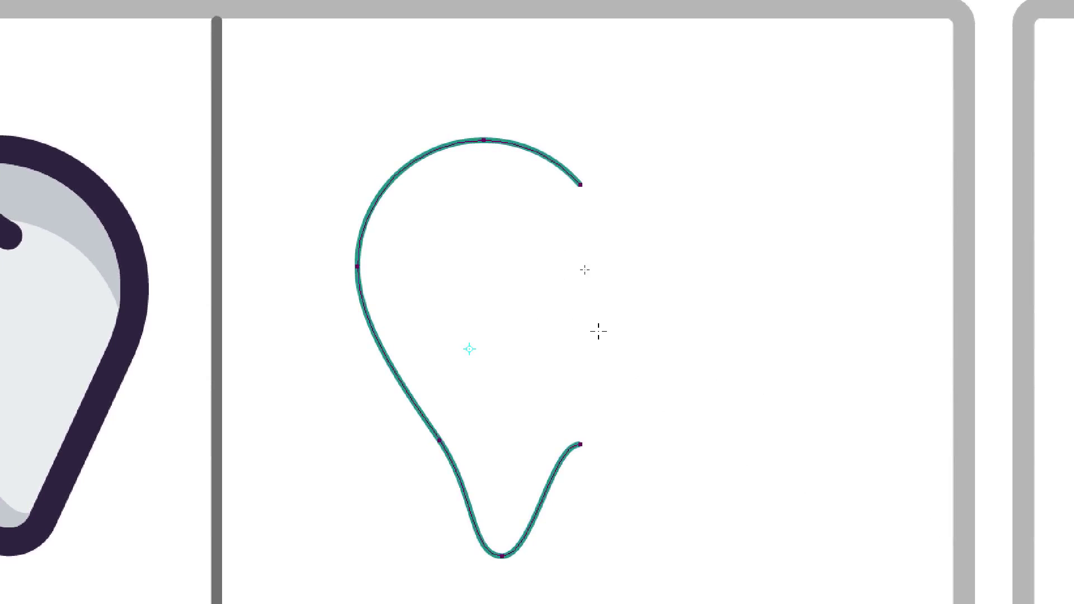
{"action": "key", "text": "ctrl+y"}
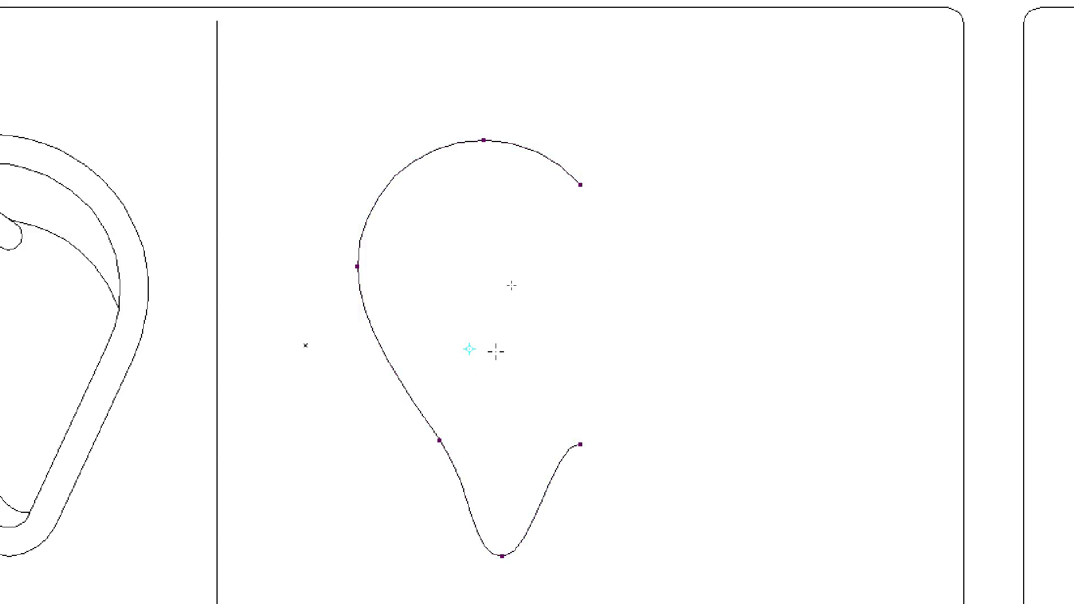
Try to reflect a copy of the half freehand about its upper end anchor
{"action": "left_click_drag", "start_coordinate": [487, 325], "coordinate": [580, 184]}
{"action": "key", "text": "v"}
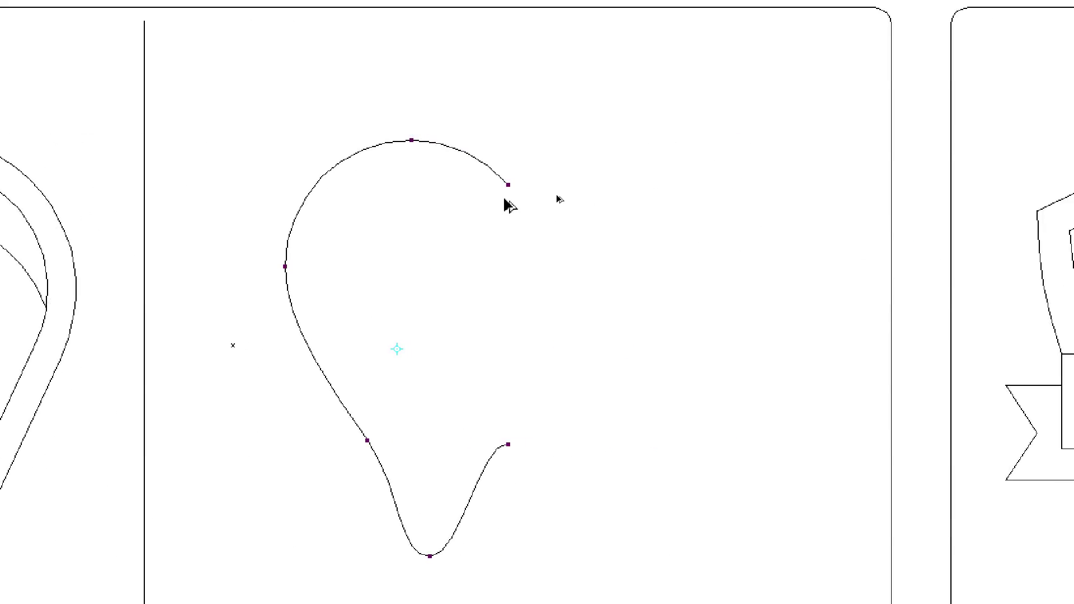
{"action": "mouse_move", "coordinate": [560, 190]}
{"action": "left_mouse_down"}
{"action": "mouse_move", "coordinate": [559, 180]}
{"action": "mouse_move", "coordinate": [573, 197]}
{"action": "mouse_move", "coordinate": [547, 149]}
{"action": "left_mouse_up"}
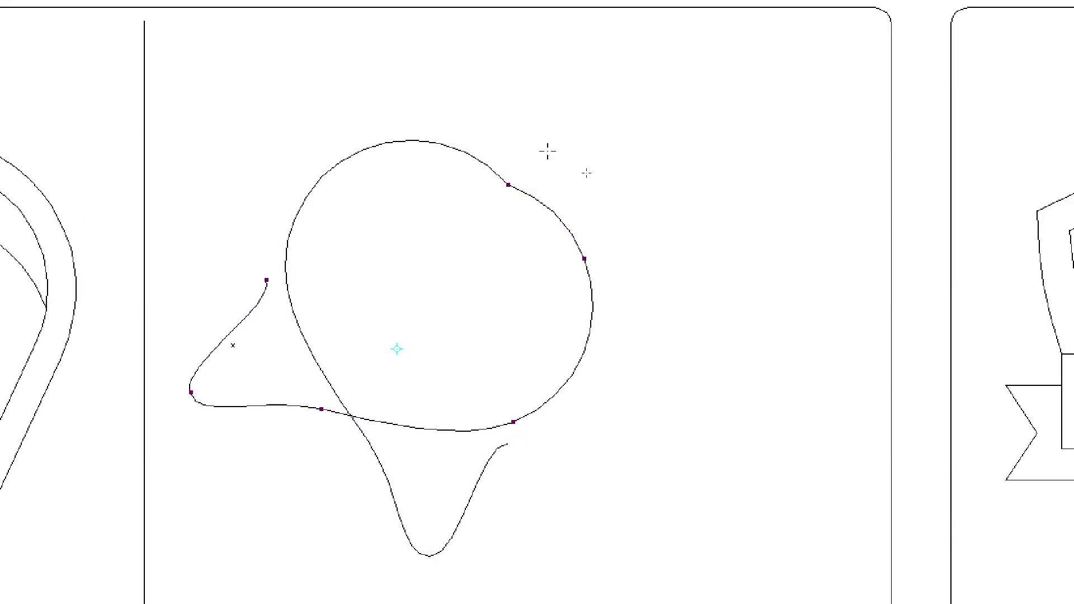
{"action": "key", "text": "ctrl+z"}
{"action": "key", "text": "ctrl+z"}
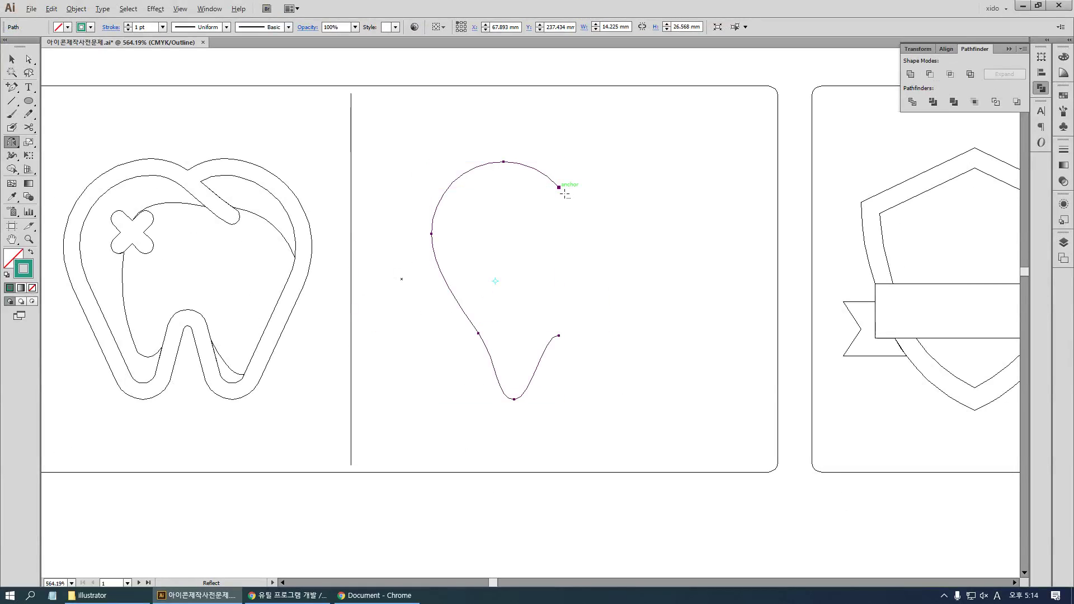
Reflect a copy of the left half across the vertical axis through its upper end anchor and return to preview view
{"action": "left_click", "coordinate": [565, 192], "text": "alt"}
{"action": "left_click_drag", "start_coordinate": [494, 115], "coordinate": [626, 126]}
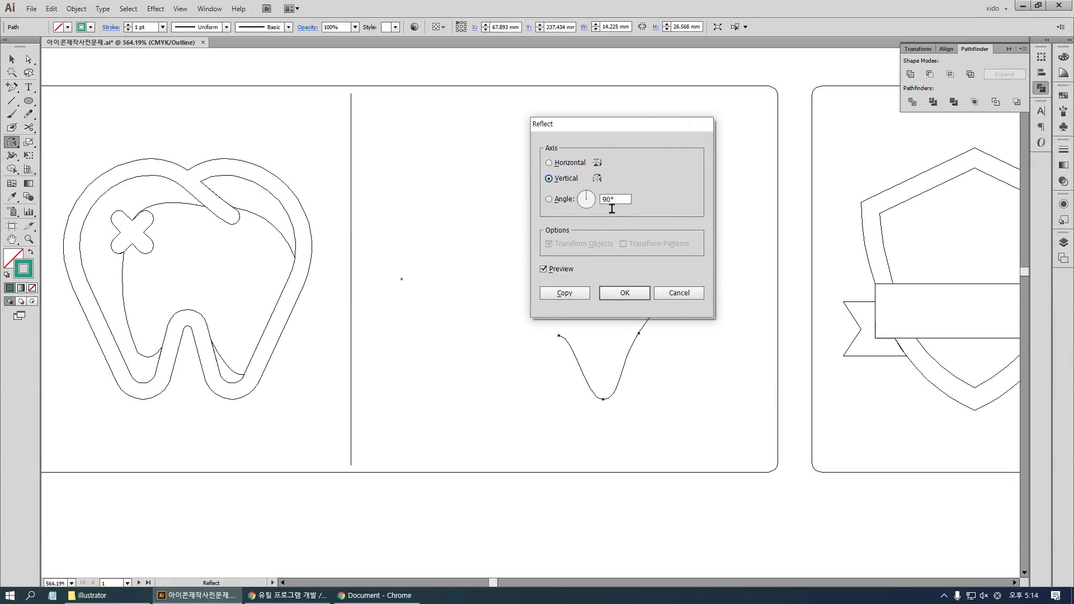
{"action": "left_click_drag", "start_coordinate": [641, 126], "coordinate": [817, 138]}
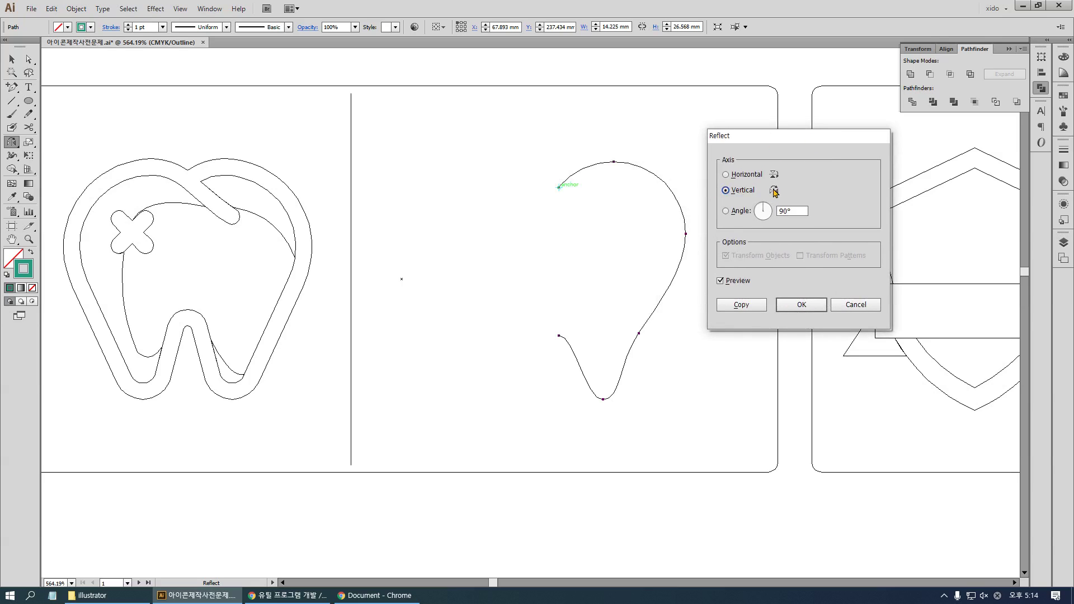
{"action": "left_click", "coordinate": [741, 304]}
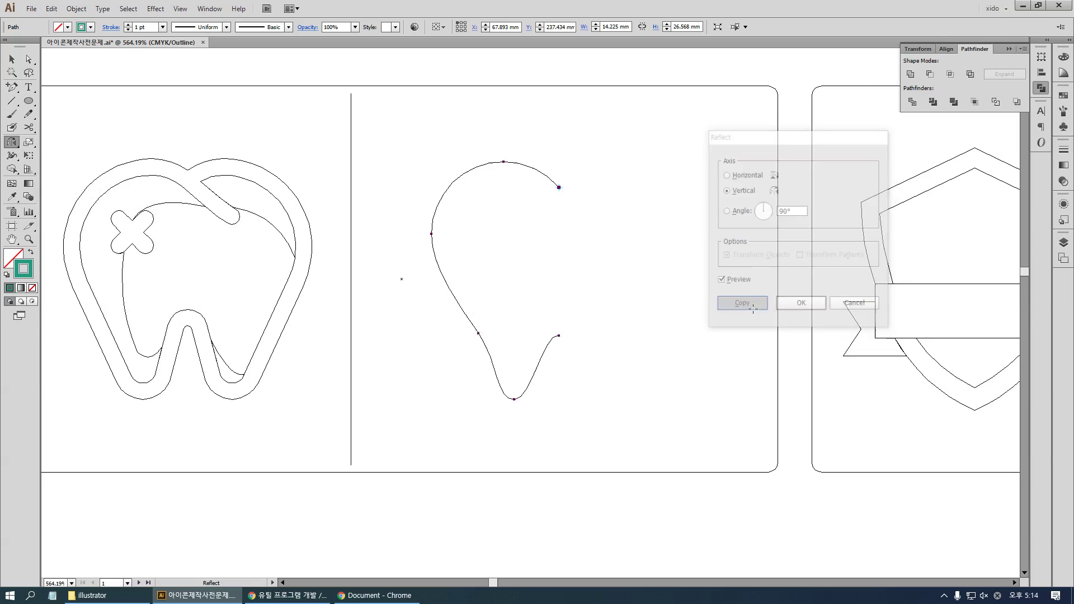
{"action": "left_click", "coordinate": [747, 376]}
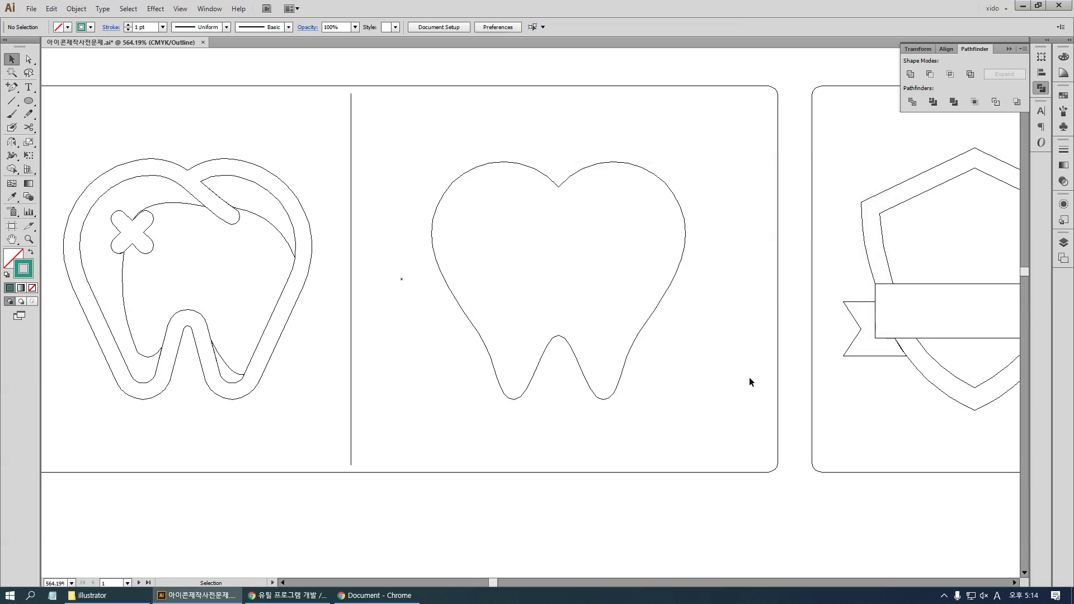
{"action": "key", "text": "ctrl+y"}
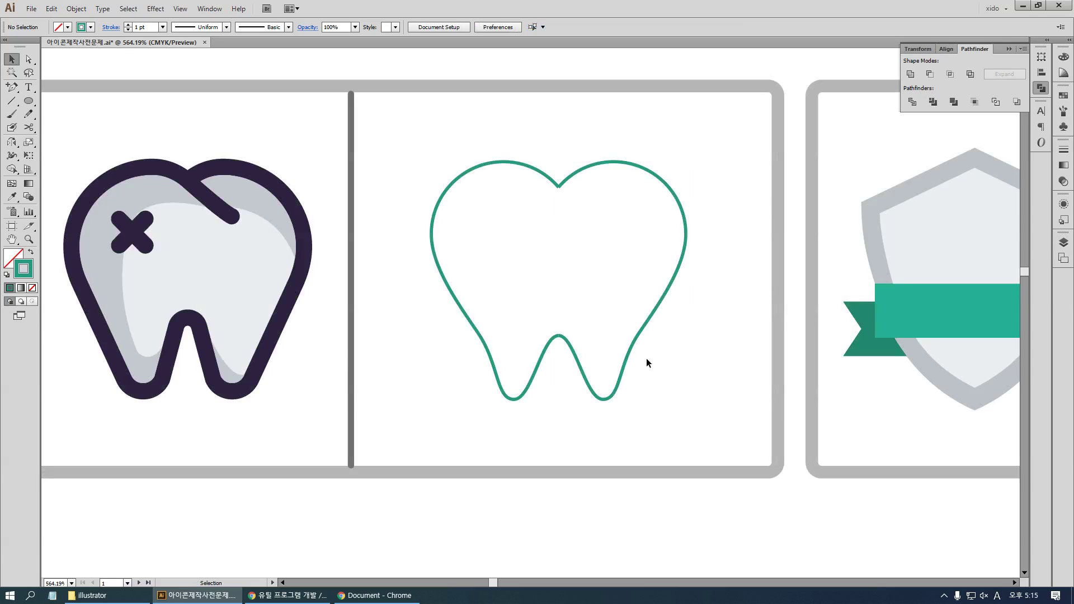
Paste the copied circle in front over the left crown and give it the tooth outline's stroke style with the Eyedropper
{"action": "left_click_drag", "start_coordinate": [533, 151], "coordinate": [565, 190]}
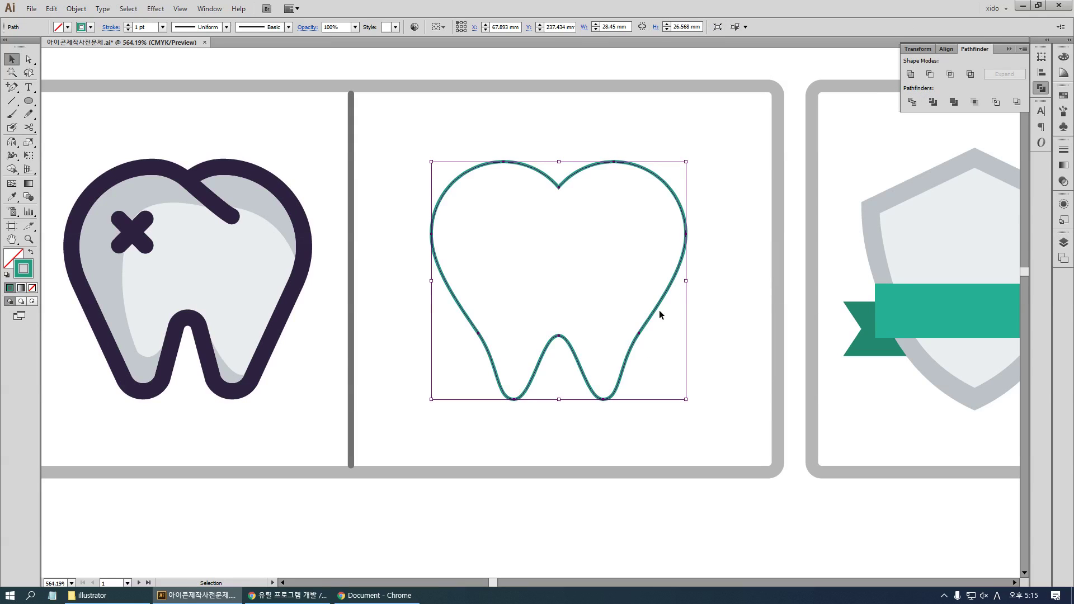
{"action": "key", "text": "ctrl+shift+a"}
{"action": "key", "text": "ctrl+f"}
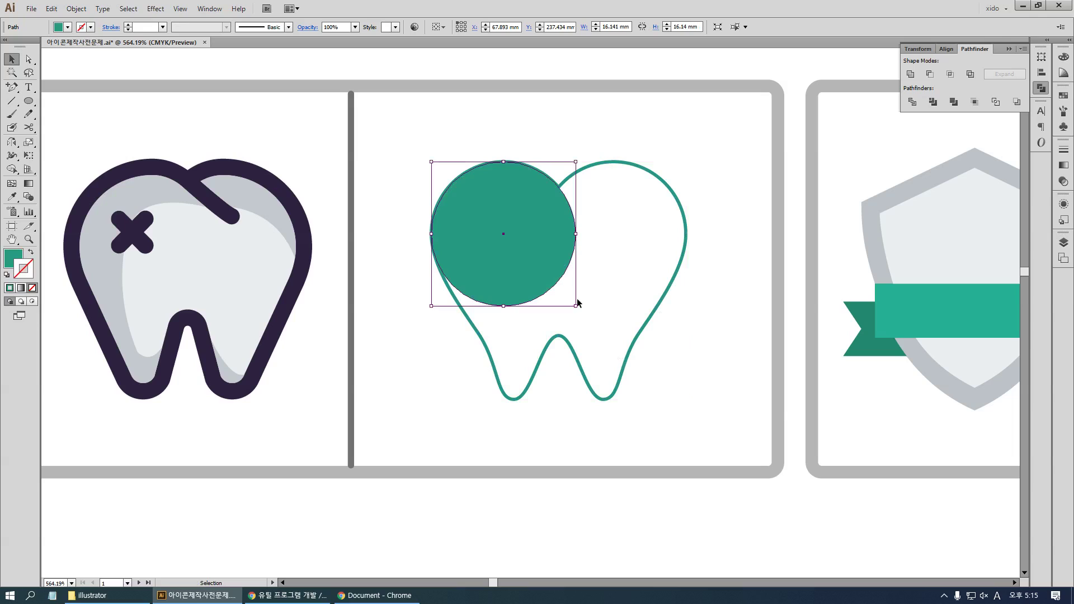
{"action": "left_click_drag", "start_coordinate": [377, 115], "coordinate": [772, 361]}
{"action": "left_click_drag", "start_coordinate": [498, 324], "coordinate": [629, 286]}
{"action": "key", "text": "i"}
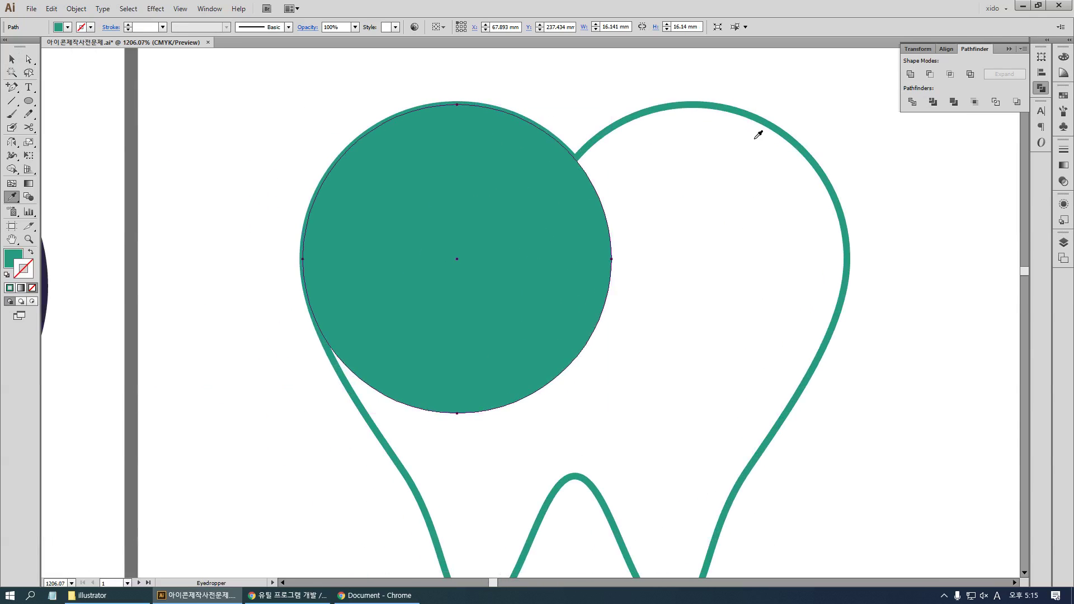
{"action": "left_click", "coordinate": [763, 120]}
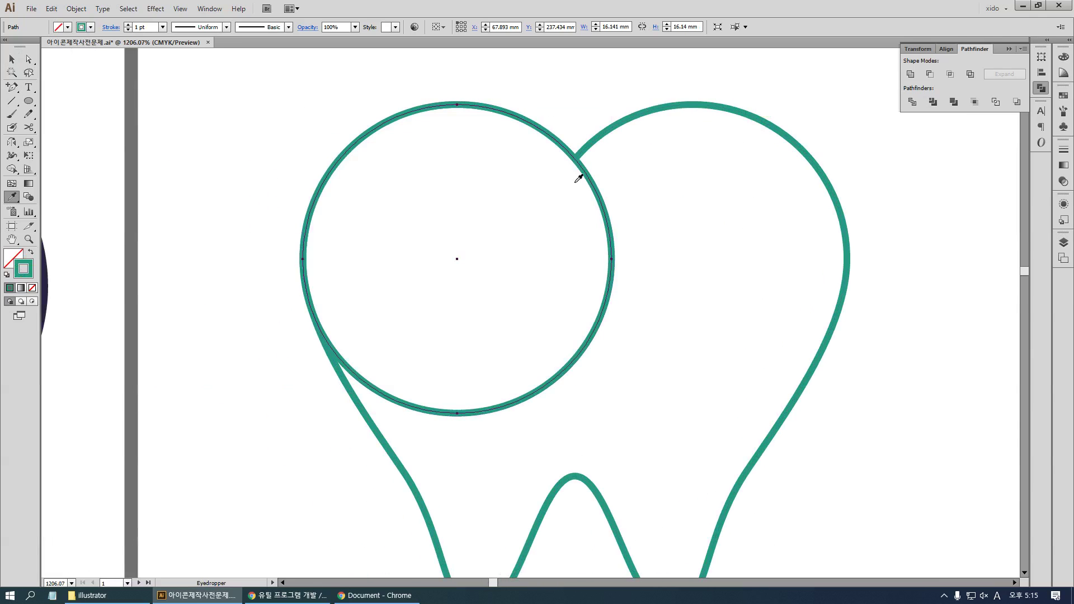
Trim the pasted circle to its upper-right quarter arc, removing the other segments
{"action": "key", "text": "a"}
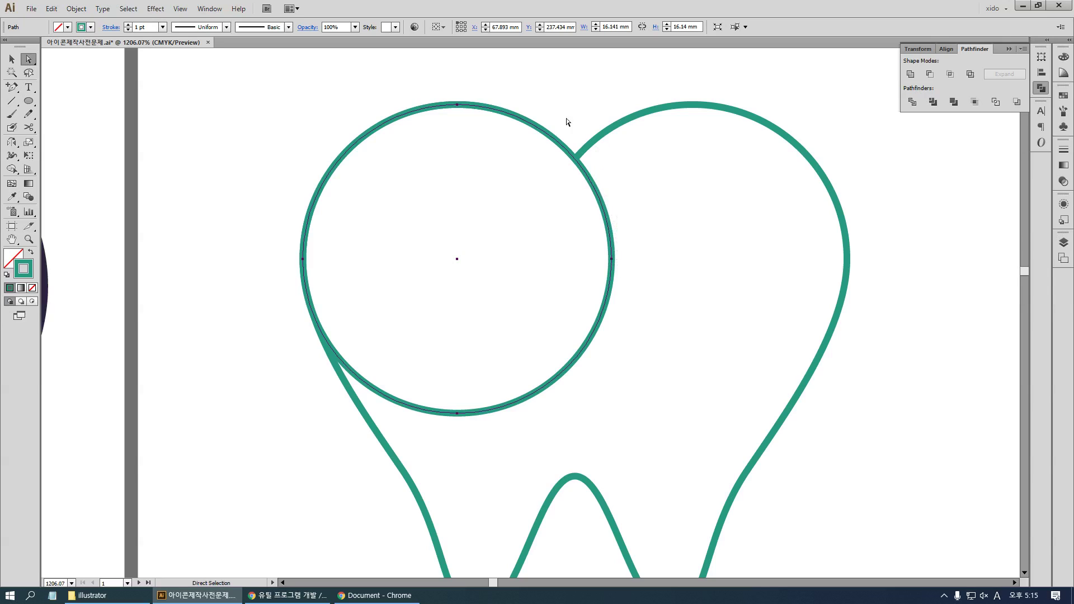
{"action": "left_click", "coordinate": [567, 122]}
{"action": "left_click", "coordinate": [591, 178]}
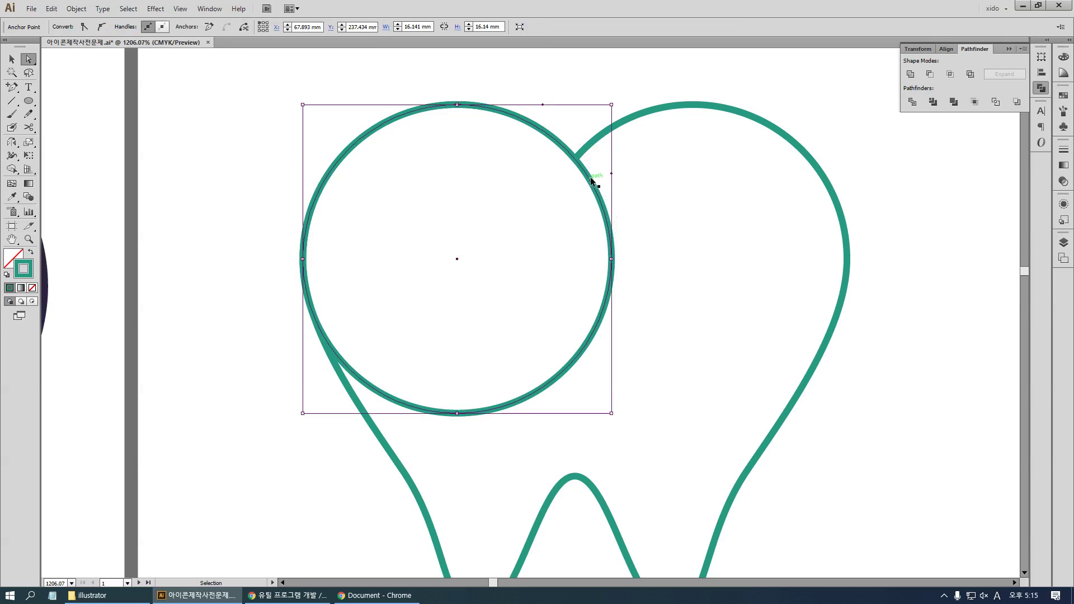
{"action": "key", "text": "Delete"}
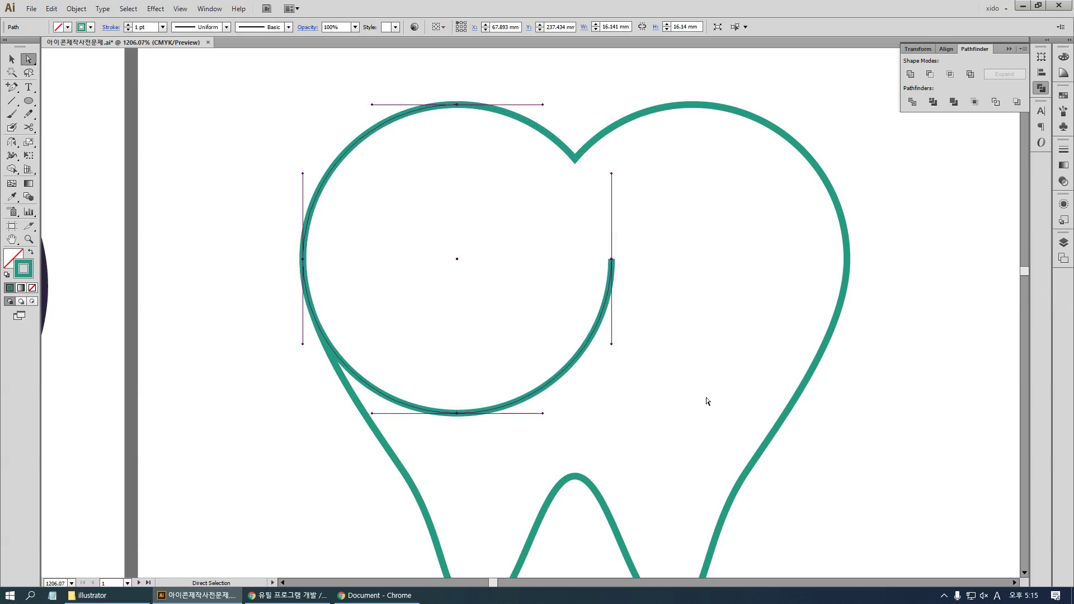
{"action": "key", "text": "Delete"}
{"action": "key", "text": "ctrl+z"}
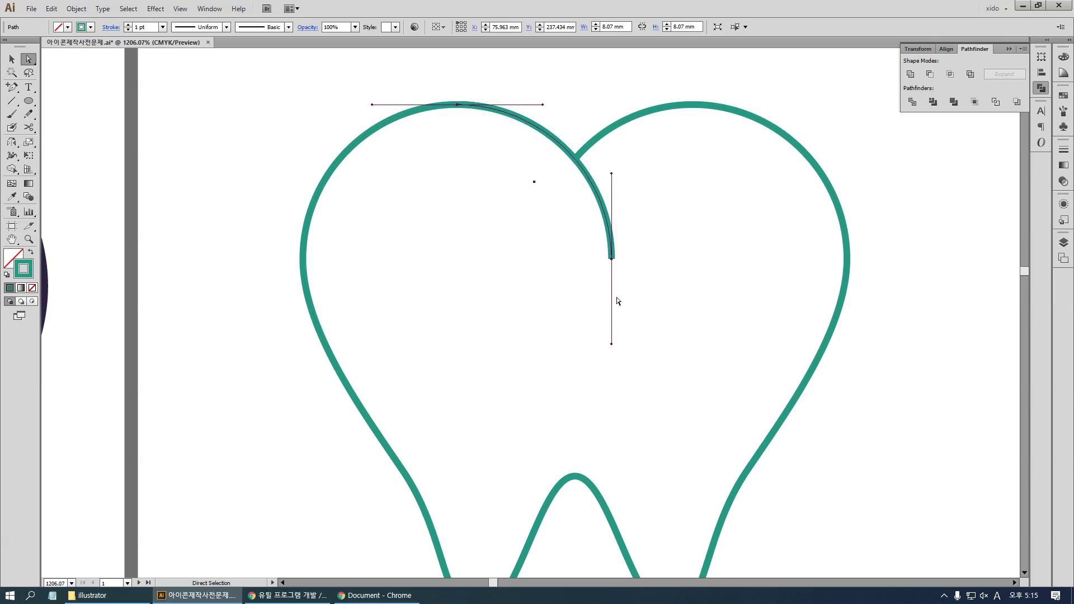
Hide the tooth outline so that only the quarter arc of the crease remains visible
{"action": "left_click", "coordinate": [928, 250]}
{"action": "key", "text": "ctrl+minus"}
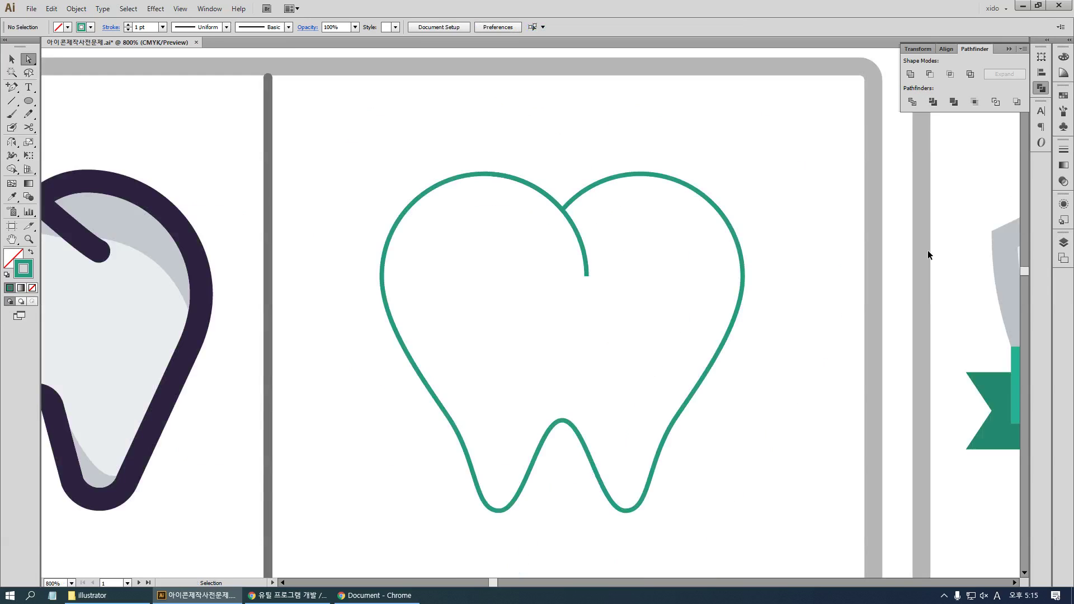
{"action": "key", "text": "ctrl+minus"}
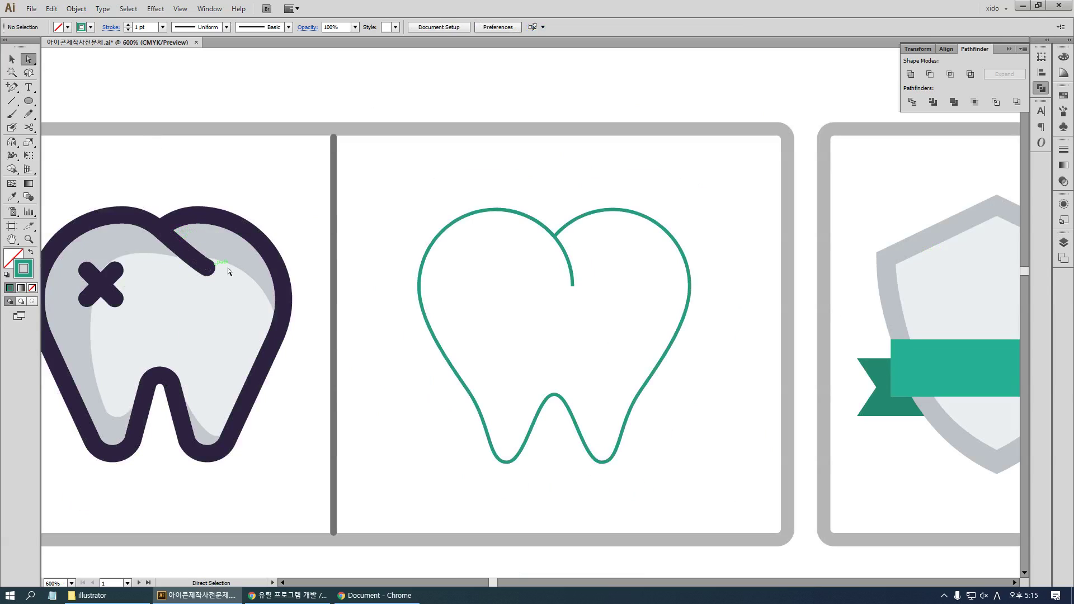
{"action": "key", "text": "ctrl+space"}
{"action": "left_click_drag", "start_coordinate": [457, 168], "coordinate": [848, 369]}
{"action": "left_click_drag", "start_coordinate": [505, 407], "coordinate": [605, 346]}
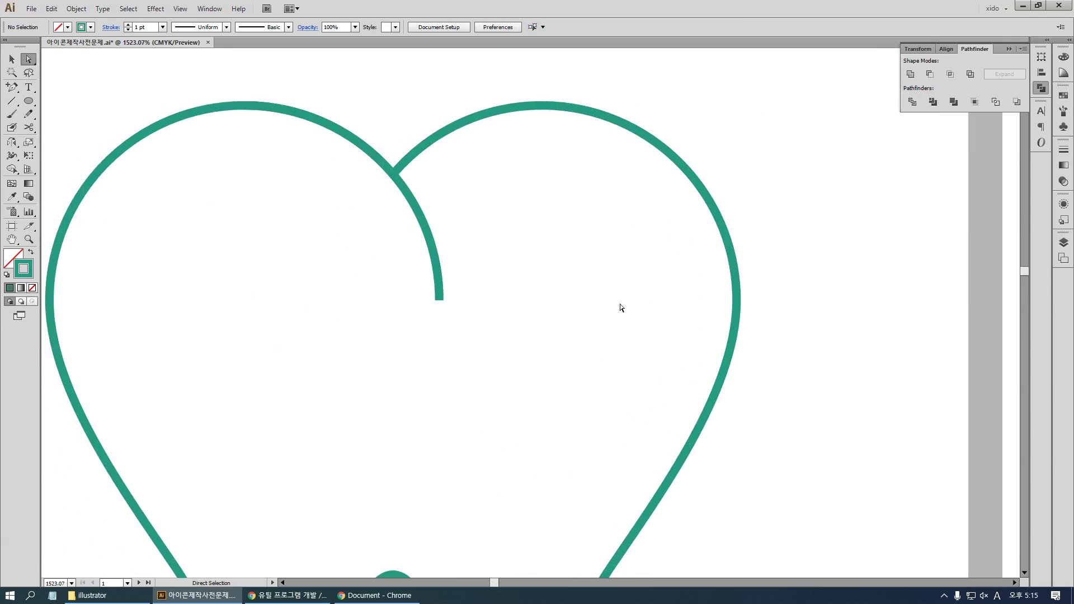
{"action": "key", "text": "v"}
{"action": "left_click_drag", "start_coordinate": [512, 148], "coordinate": [510, 150]}
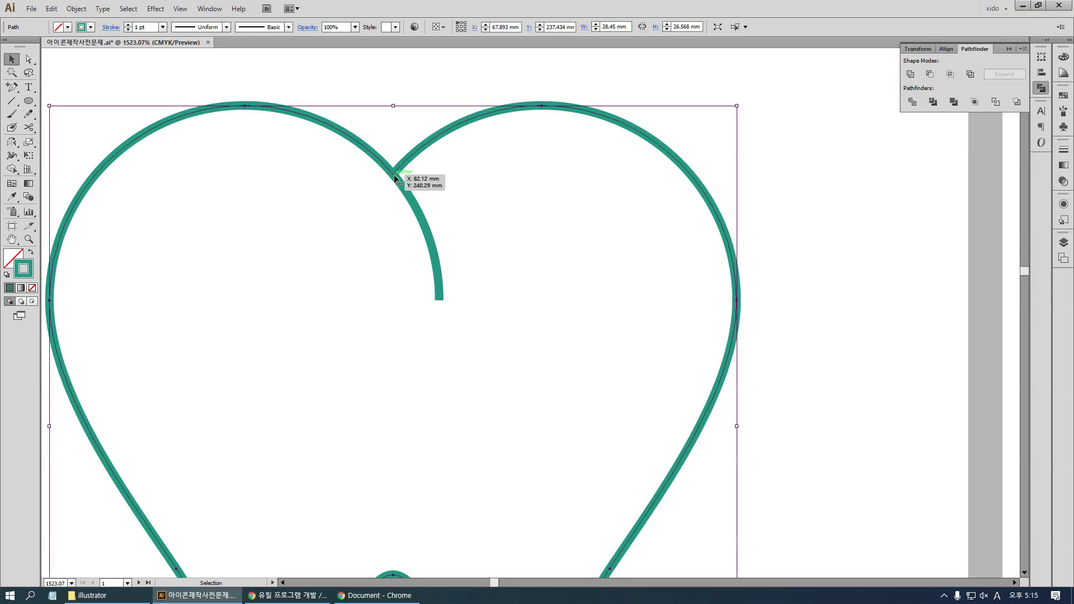
{"action": "key", "text": "Delete"}
Add an anchor point on the arc where the two crowns meet and bring the hidden tooth outline back in outline view
{"action": "key", "text": "plus"}
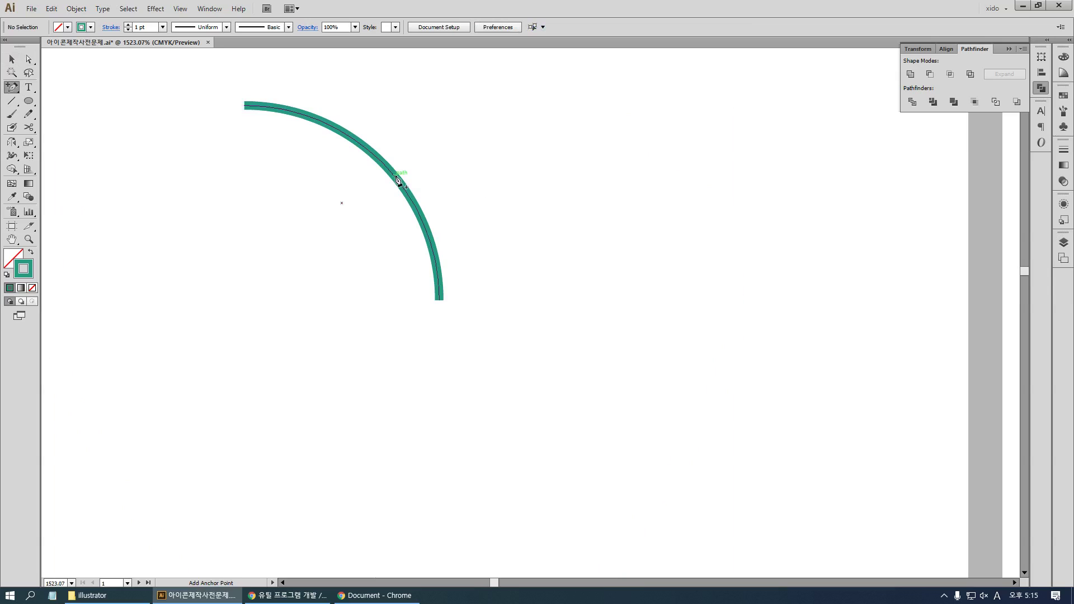
{"action": "left_click", "coordinate": [394, 176]}
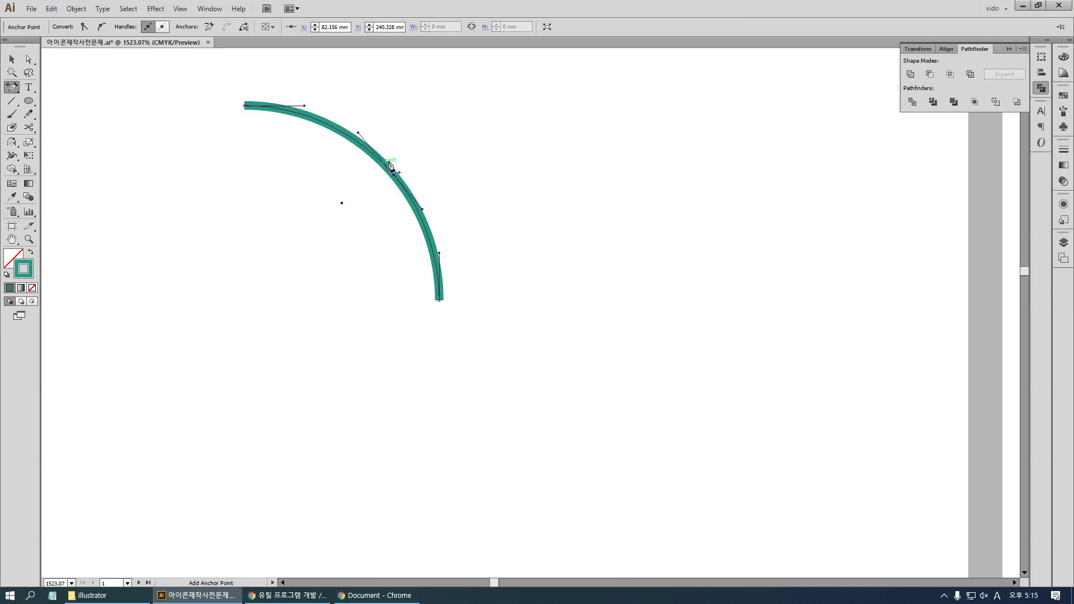
{"action": "key", "text": "ctrl+y"}
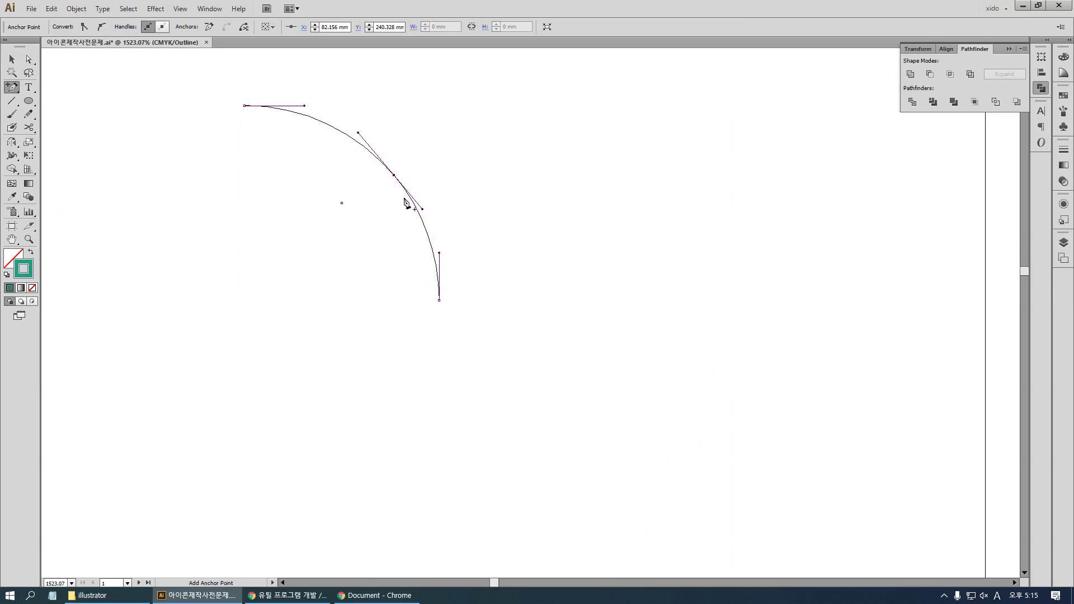
{"action": "key", "text": "ctrl+z"}
{"action": "key", "text": "ctrl+z"}
{"action": "key", "text": "v"}
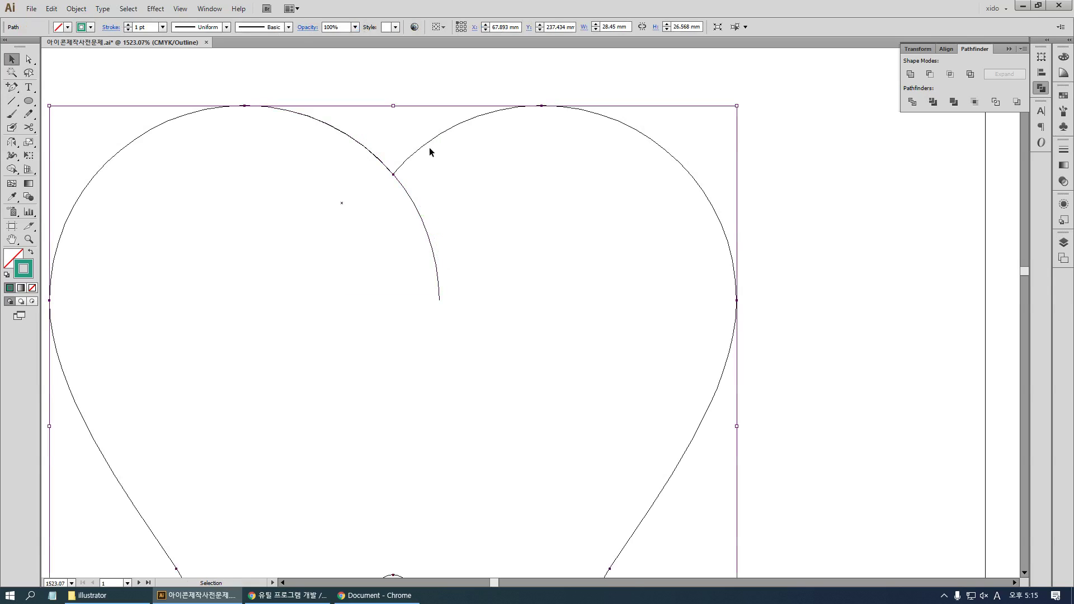
{"action": "left_click", "coordinate": [396, 123]}
Move the arc's lower end anchor into the right crown and turn its handle horizontal to shape the crease, then return to preview view
{"action": "key", "text": "a"}
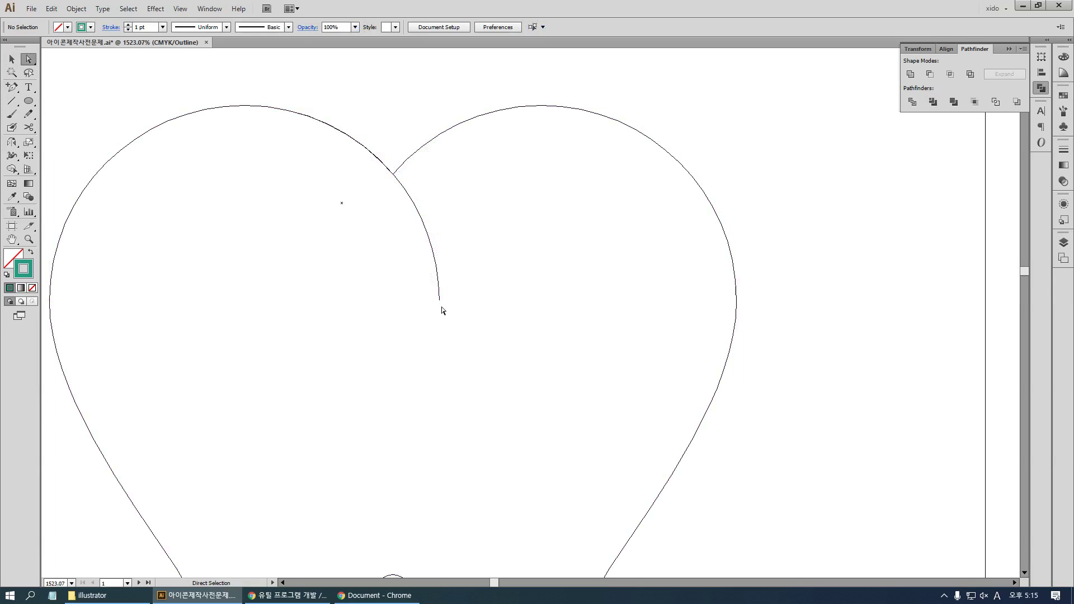
{"action": "left_click_drag", "start_coordinate": [440, 300], "coordinate": [522, 277]}
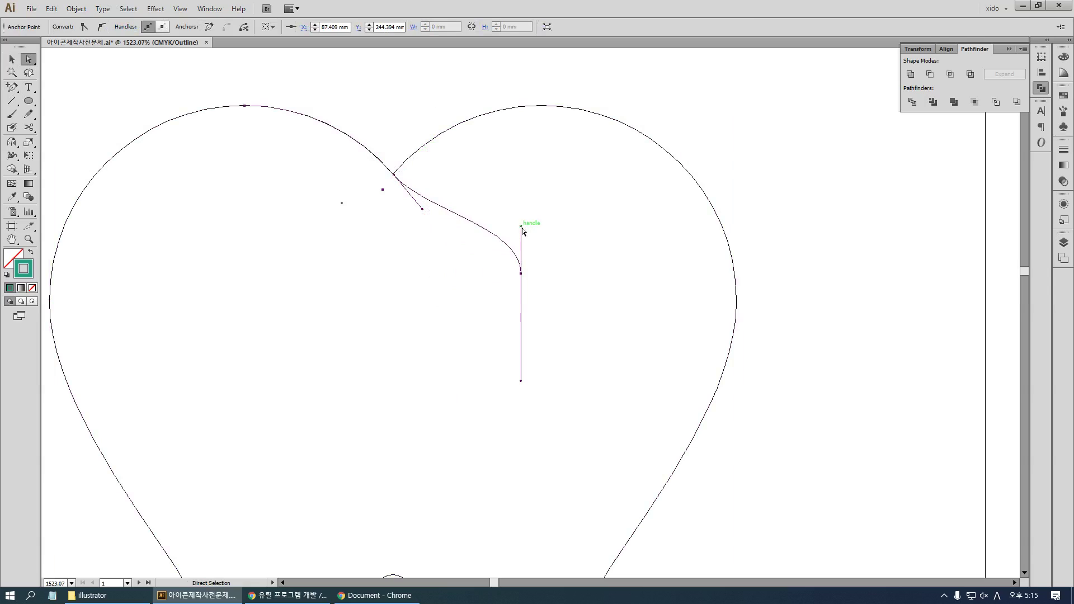
{"action": "left_click_drag", "start_coordinate": [520, 228], "coordinate": [475, 280]}
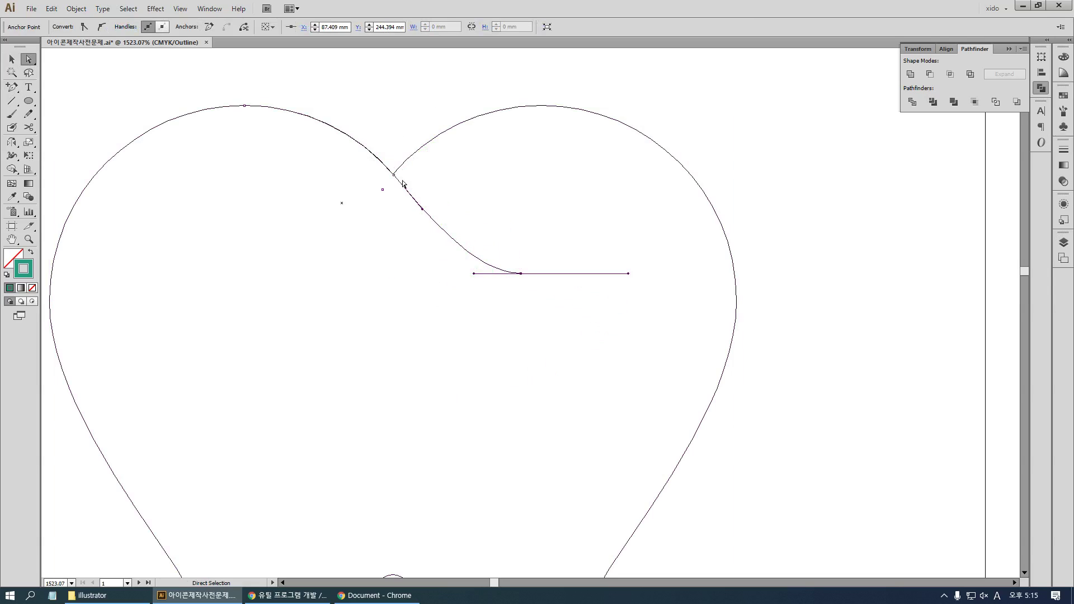
{"action": "left_click", "coordinate": [479, 185]}
{"action": "key", "text": "ctrl+y"}
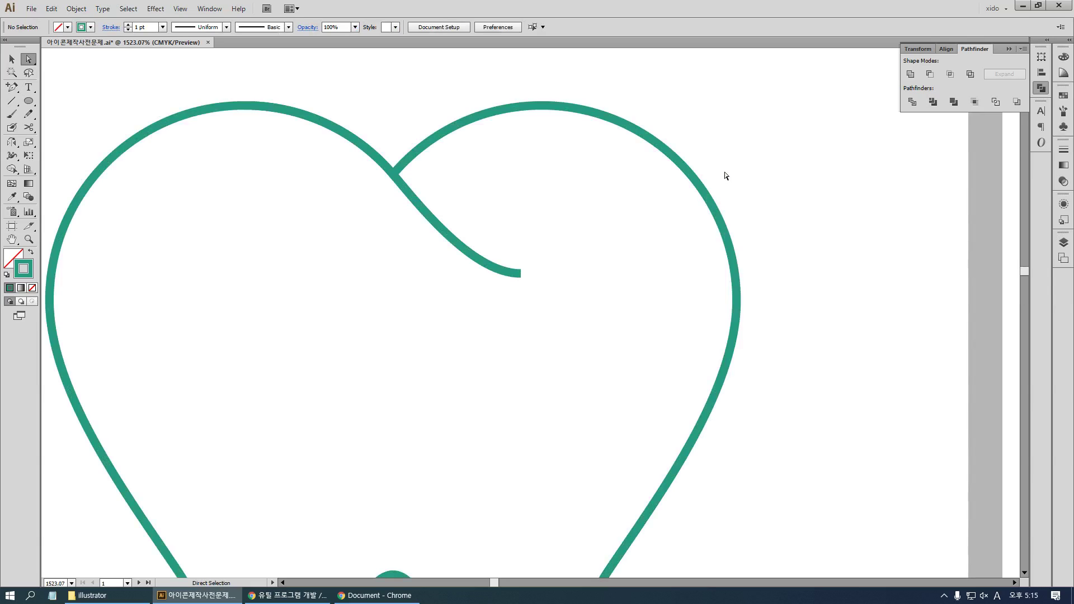
Set the stroke of the tooth outline and crease to 4 pt with round caps
{"action": "left_click", "coordinate": [11, 58]}
{"action": "left_click", "coordinate": [428, 215]}
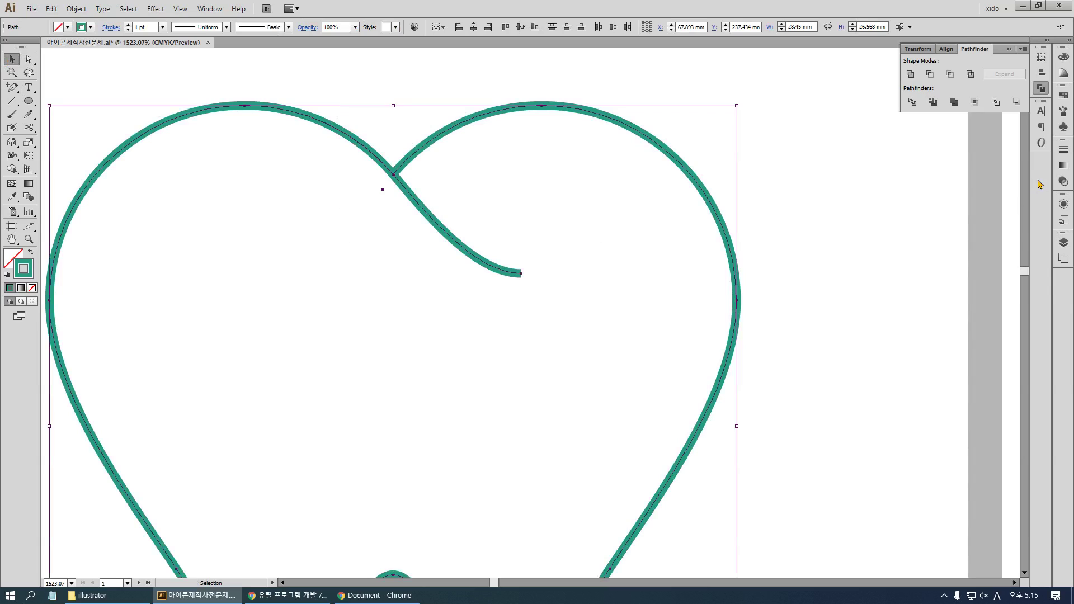
{"action": "left_click", "coordinate": [1064, 150]}
{"action": "left_click", "coordinate": [964, 153]}
{"action": "left_click", "coordinate": [964, 154]}
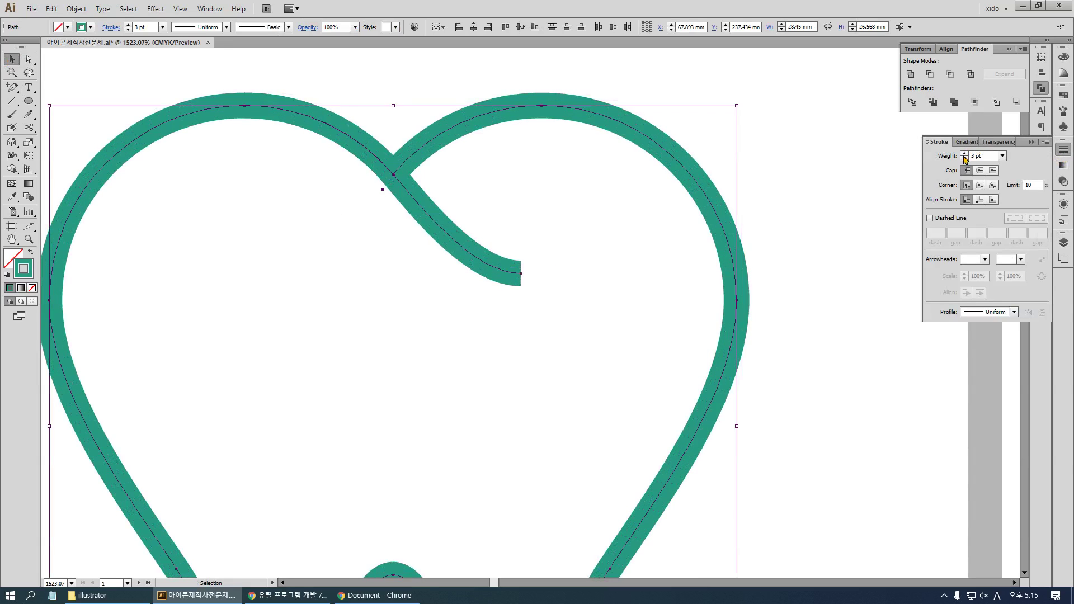
{"action": "left_click", "coordinate": [964, 153]}
{"action": "left_click", "coordinate": [980, 170]}
{"action": "left_click", "coordinate": [843, 263]}
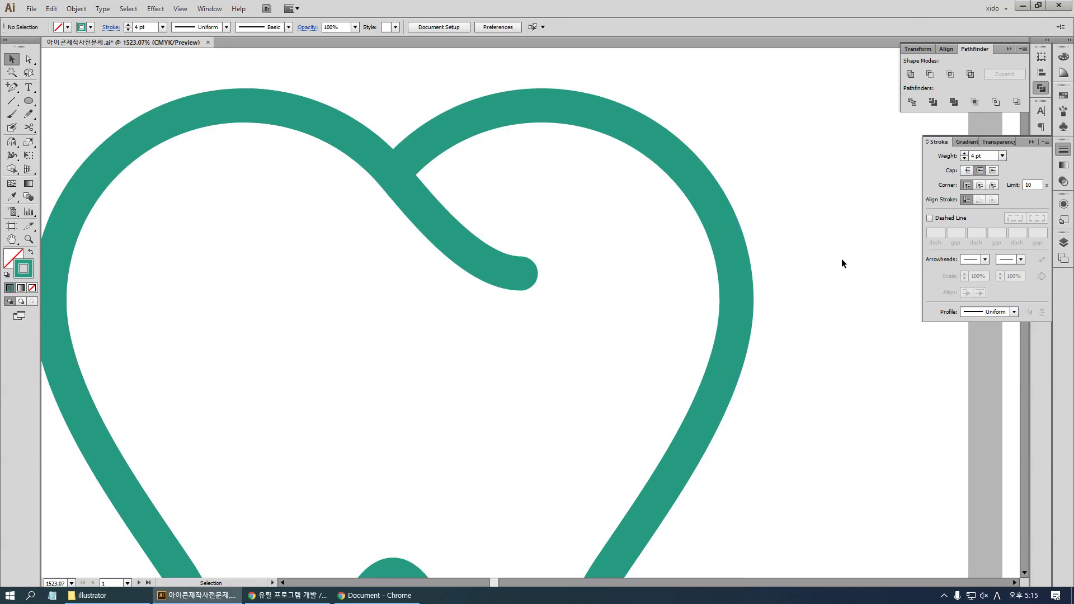
Draw a rounded rectangle about 6.8 × 1.5 mm above the new tooth's left crown and swap its stroke colour to the fill
{"action": "key", "text": "ctrl+minus"}
{"action": "key", "text": "ctrl+minus"}
{"action": "key", "text": "ctrl+minus"}
{"action": "key", "text": "ctrl+minus"}
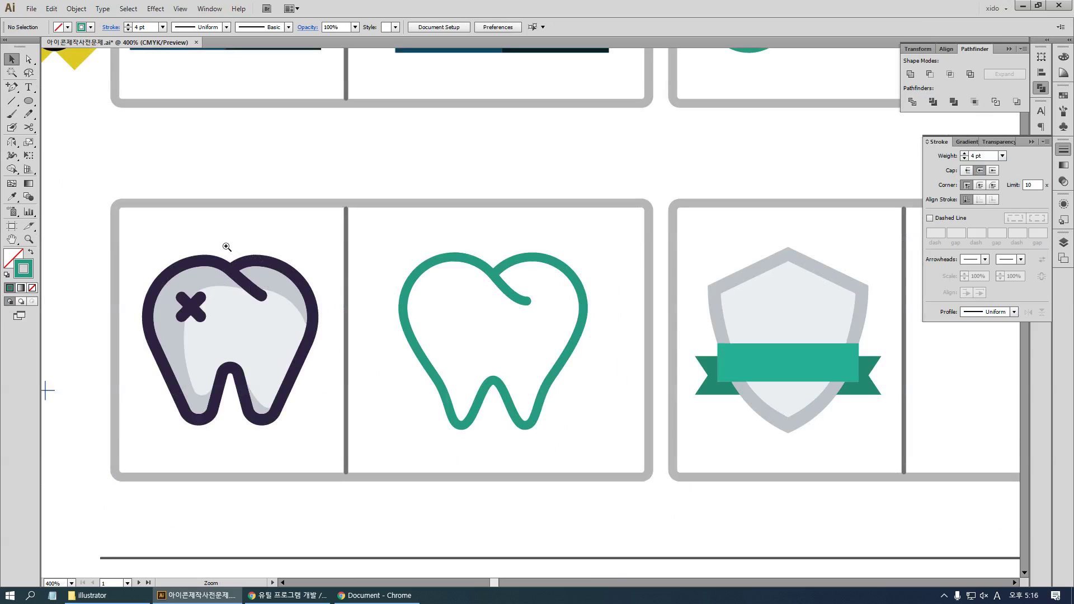
{"action": "key", "text": "ctrl+space"}
{"action": "left_click_drag", "start_coordinate": [127, 219], "coordinate": [630, 460]}
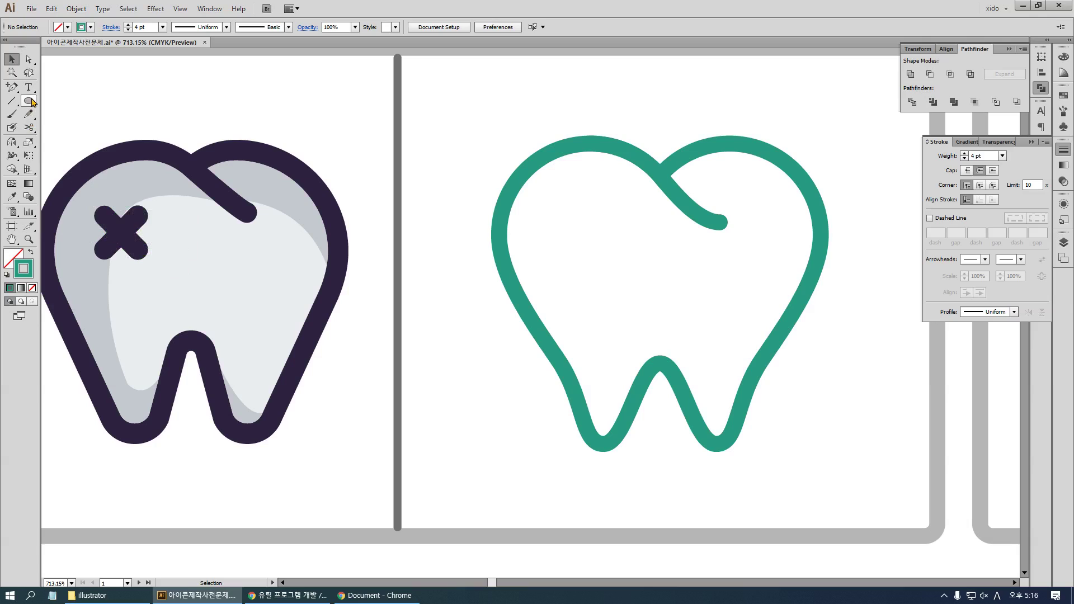
{"action": "left_click_drag", "start_coordinate": [28, 100], "coordinate": [109, 113]}
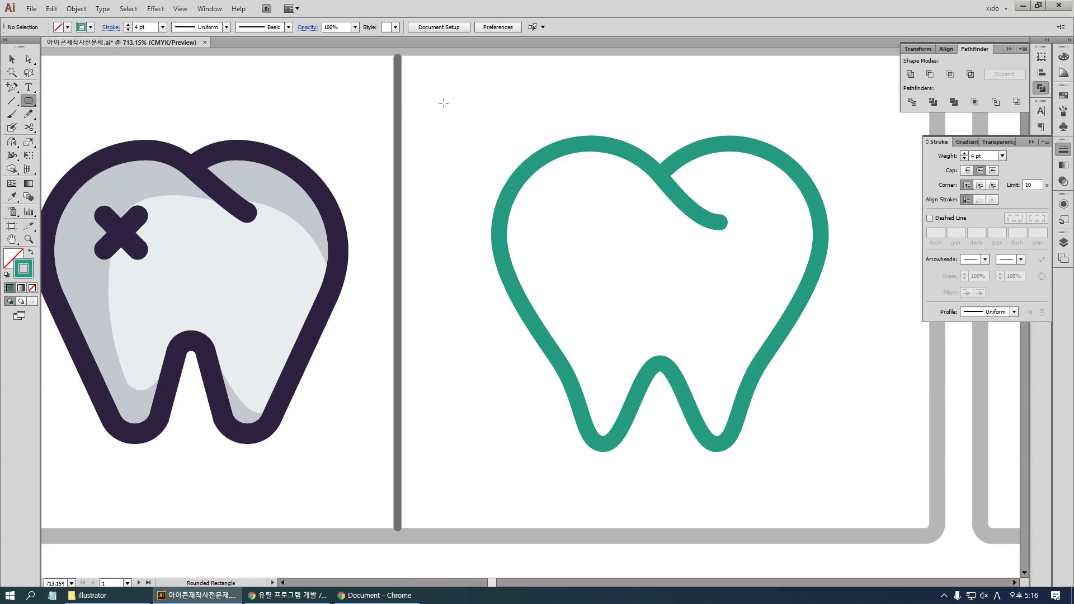
{"action": "left_click_drag", "start_coordinate": [438, 98], "coordinate": [515, 115]}
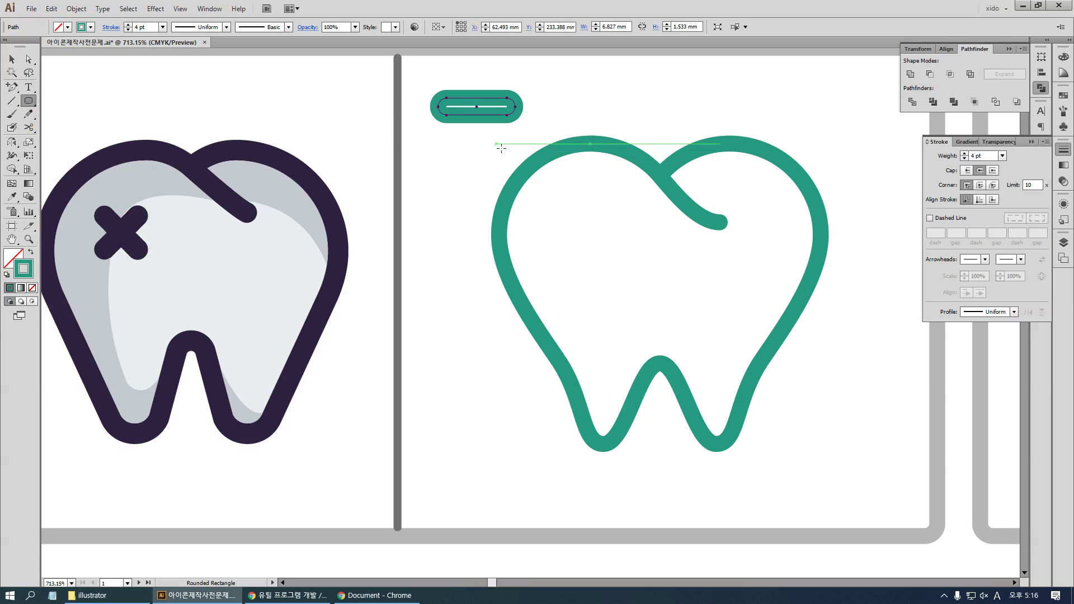
{"action": "key", "text": "shift+x"}
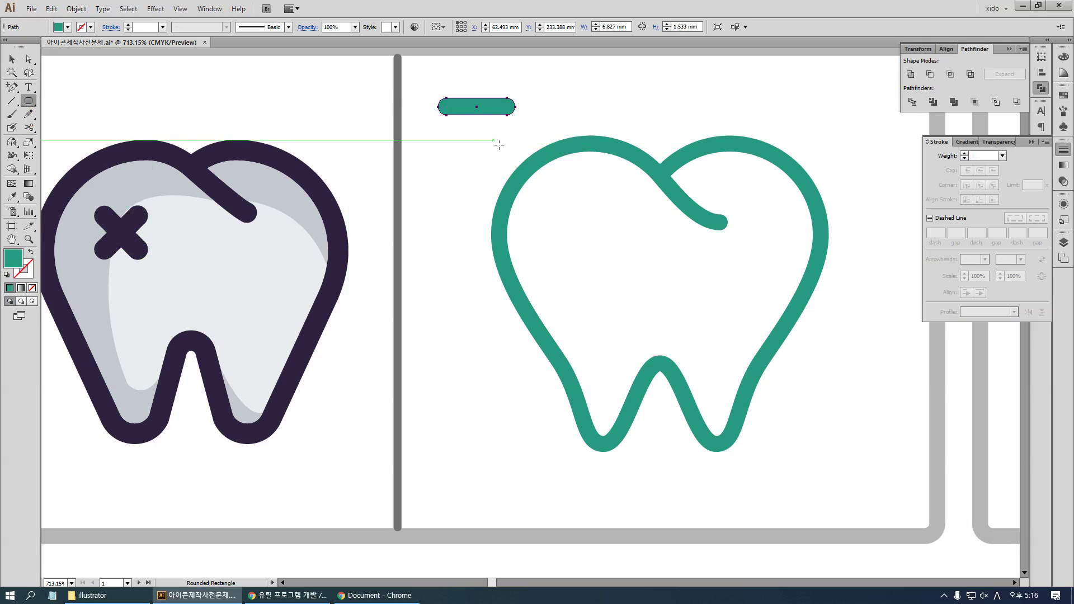
Rotate a copy of the rounded rectangle by 90° to form a plus sign
{"action": "key", "text": "r"}
{"action": "key", "text": "Return"}
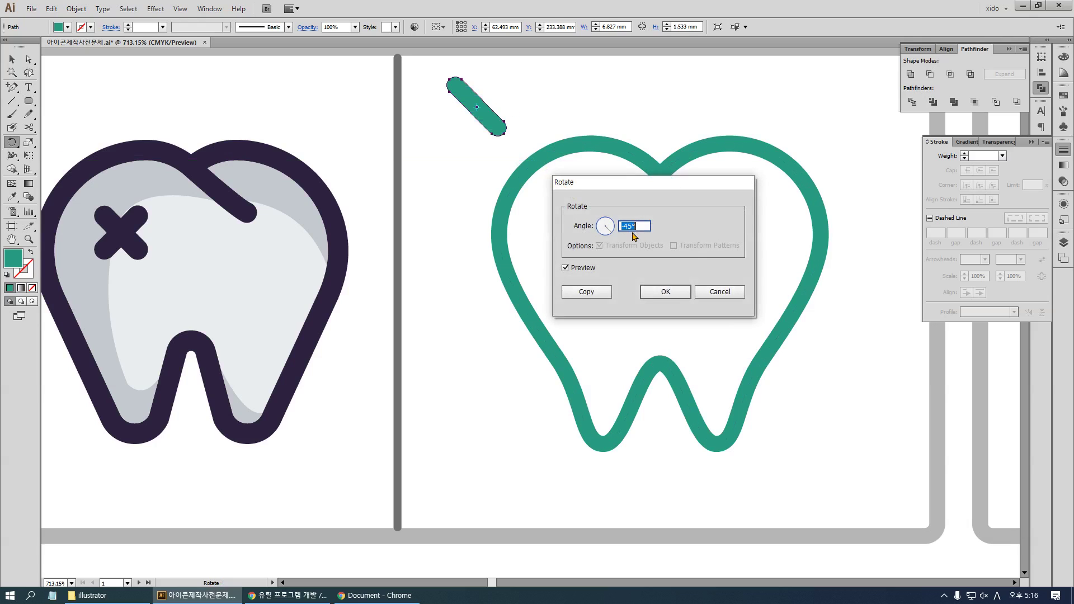
{"action": "type", "text": "90"}
{"action": "left_click", "coordinate": [596, 293]}
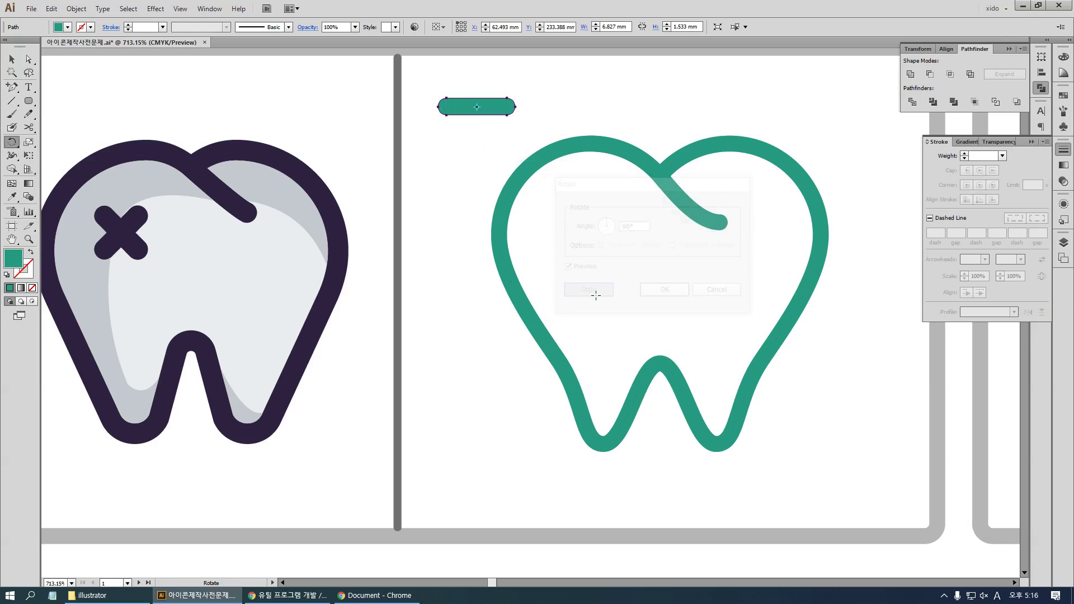
{"action": "key", "text": "v"}
{"action": "left_click", "coordinate": [401, 125]}
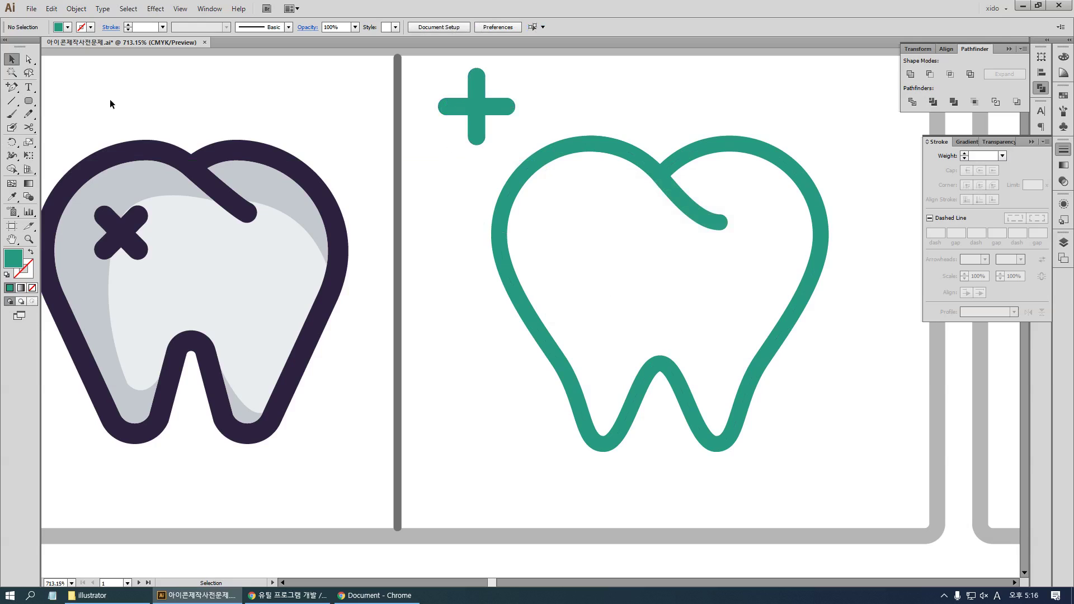
Draw a horizontal line about 7.6 mm long above the tooth and give it a 5 pt stroke with round caps
{"action": "left_click", "coordinate": [12, 101]}
{"action": "mouse_move", "coordinate": [592, 95]}
{"action": "left_mouse_down"}
{"action": "mouse_move", "coordinate": [696, 96]}
{"action": "mouse_move", "coordinate": [679, 95]}
{"action": "left_mouse_up"}
{"action": "left_click", "coordinate": [965, 154]}
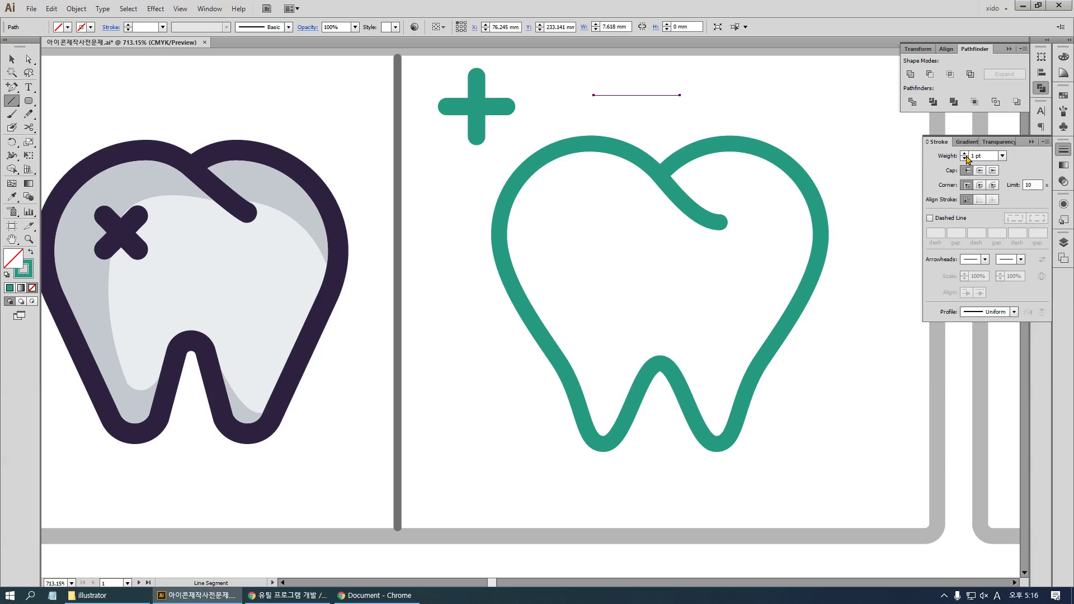
{"action": "left_click", "coordinate": [964, 154]}
{"action": "left_click", "coordinate": [965, 153]}
{"action": "left_click", "coordinate": [965, 154]}
{"action": "left_click", "coordinate": [965, 154]}
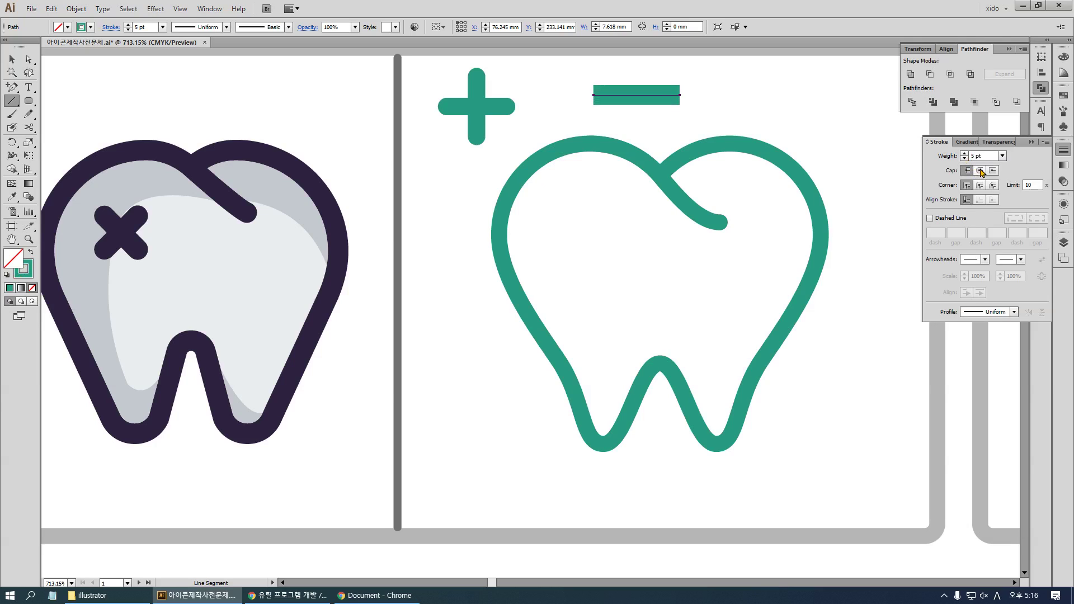
{"action": "left_click", "coordinate": [980, 170]}
{"action": "key", "text": "v"}
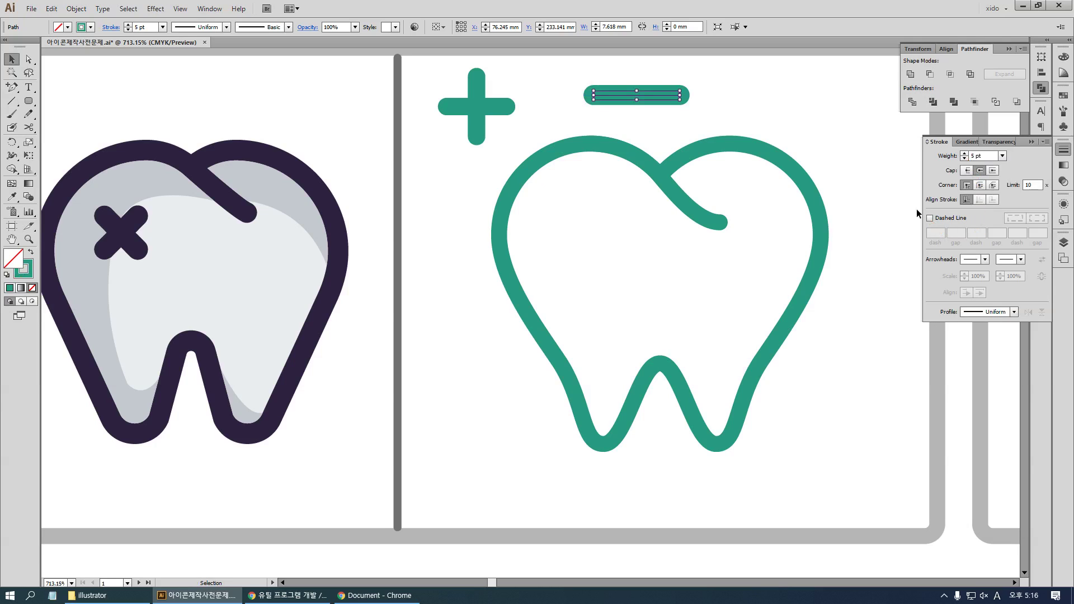
Shorten the line to about 4.8 mm and add a copy rotated 90° to form a second plus sign
{"action": "left_click", "coordinate": [756, 81]}
{"action": "left_click", "coordinate": [686, 103]}
{"action": "left_click_drag", "start_coordinate": [690, 106], "coordinate": [607, 82]}
{"action": "left_click_drag", "start_coordinate": [681, 137], "coordinate": [666, 128]}
{"action": "left_click", "coordinate": [817, 116]}
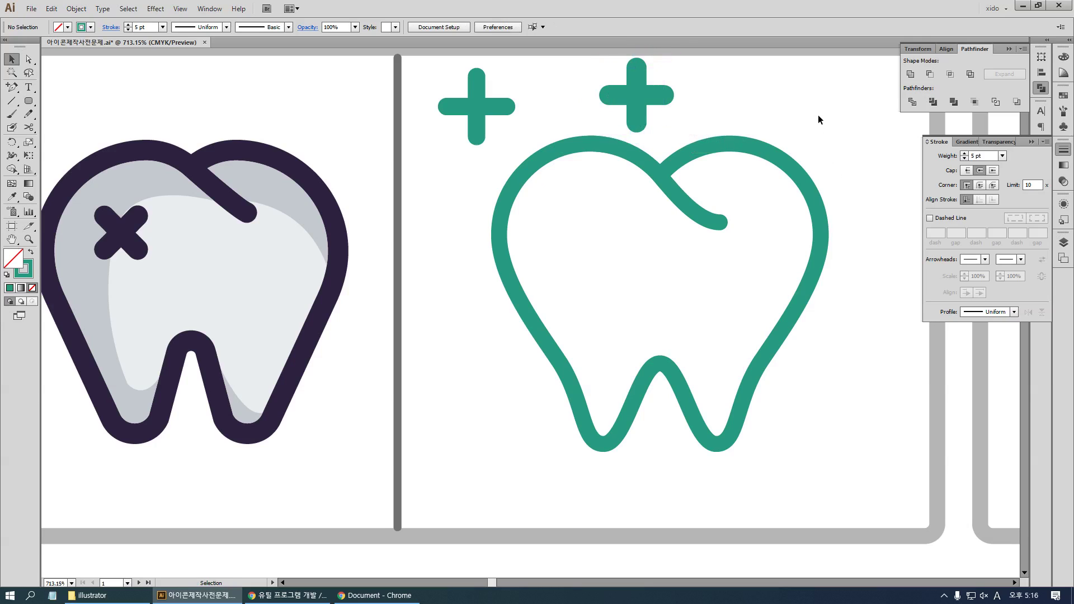
Move the line-built plus sign into the tooth's left crown and rotate it 45° into an X
{"action": "left_click", "coordinate": [622, 97]}
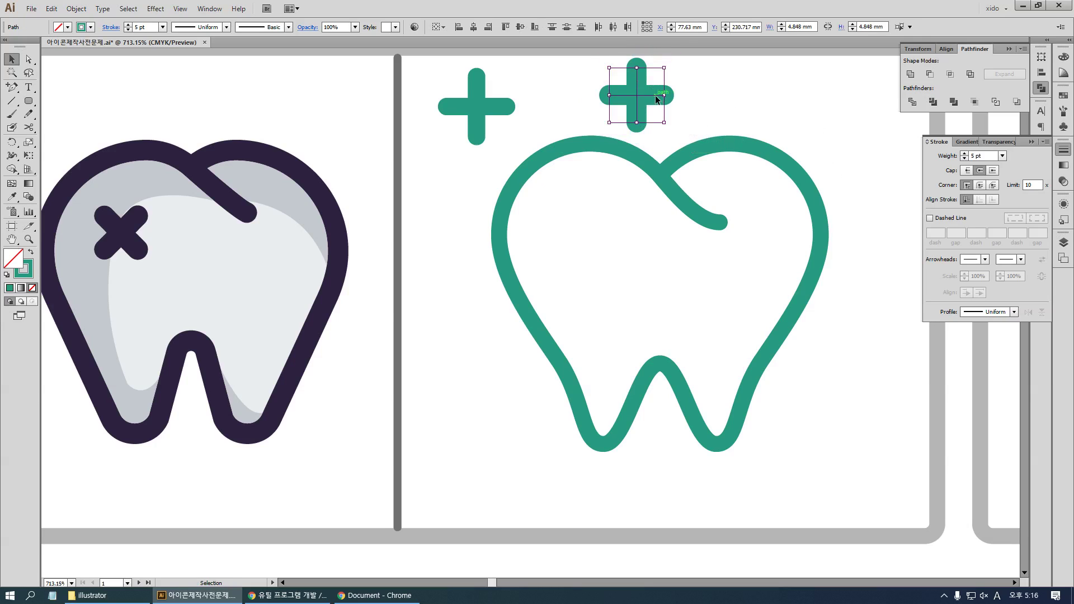
{"action": "left_click_drag", "start_coordinate": [657, 99], "coordinate": [643, 216]}
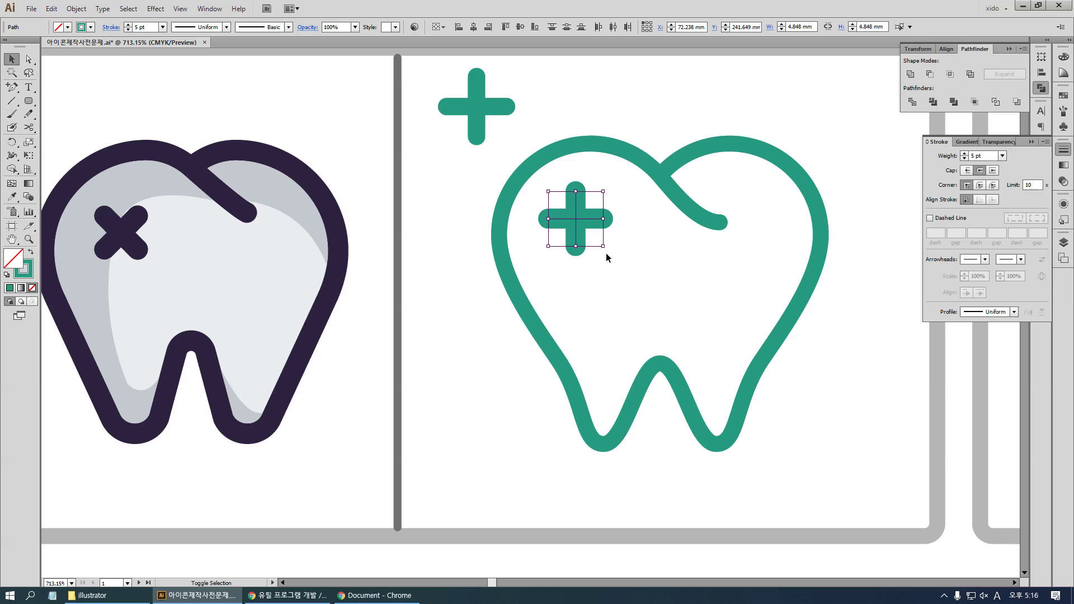
{"action": "left_click_drag", "start_coordinate": [610, 255], "coordinate": [629, 213]}
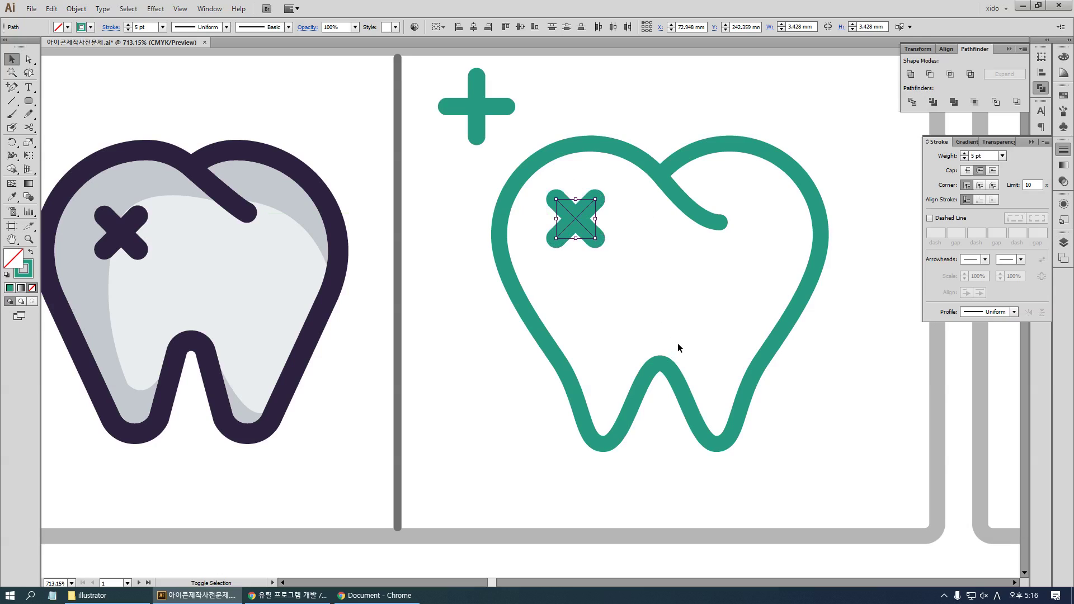
Match the X's stroke to the crease's 4 pt stroke with the Eyedropper
{"action": "key", "text": "i"}
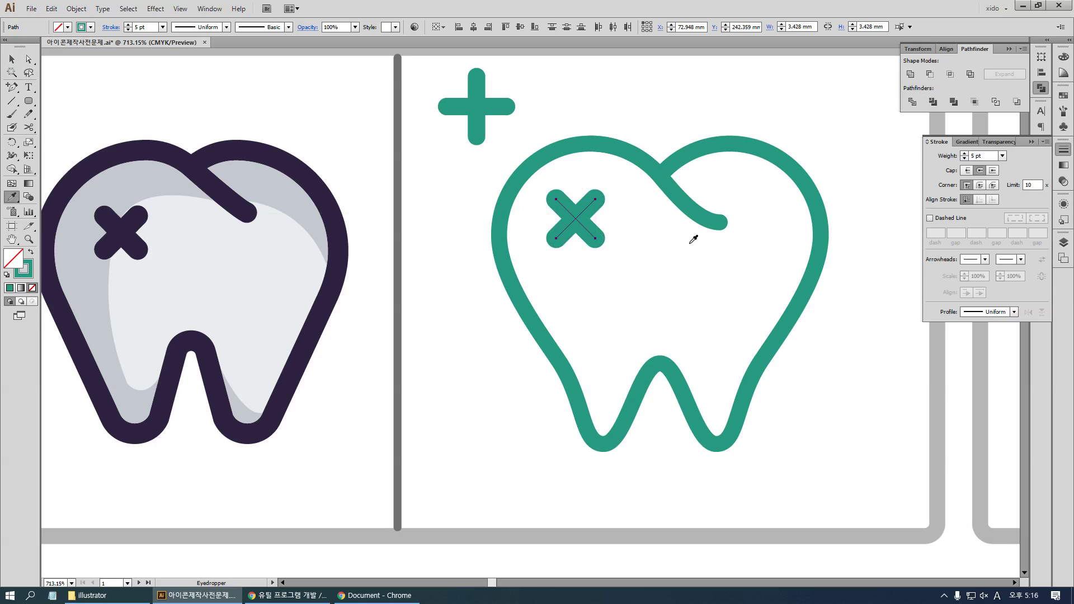
{"action": "left_click", "coordinate": [685, 201]}
{"action": "key", "text": "v"}
{"action": "left_click", "coordinate": [689, 120]}
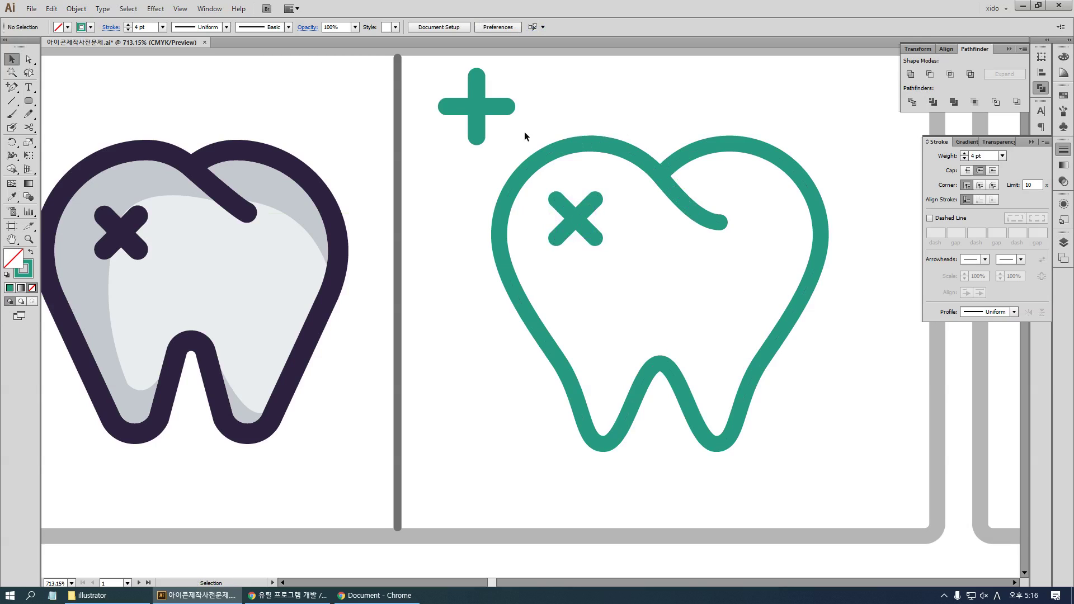
Delete the rounded-rectangle plus sign above the tooth, collapse the floating panels and bring both tooth icons into view
{"action": "key", "text": "ctrl+z"}
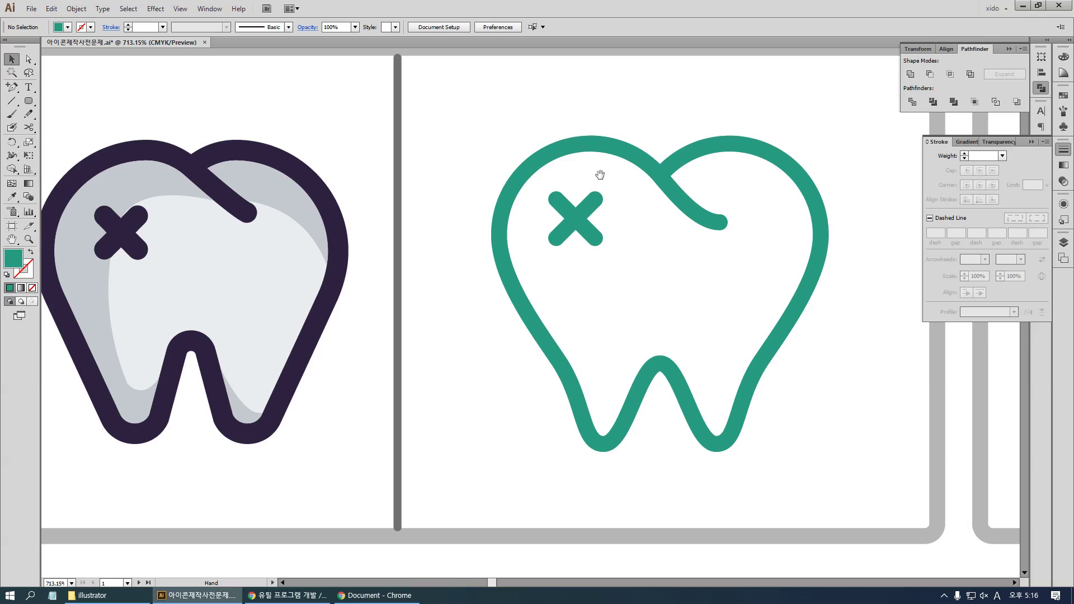
{"action": "scroll", "coordinate": [700, 185], "scroll_direction": "up", "scroll_amount": 1}
{"action": "left_click", "coordinate": [1042, 93]}
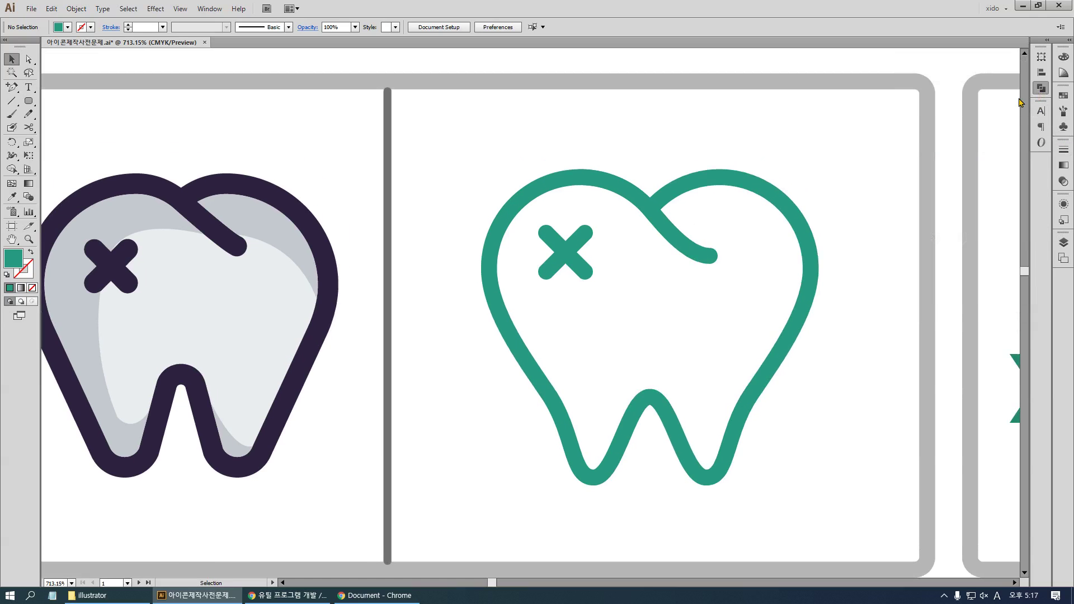
{"action": "key", "text": "ctrl+minus"}
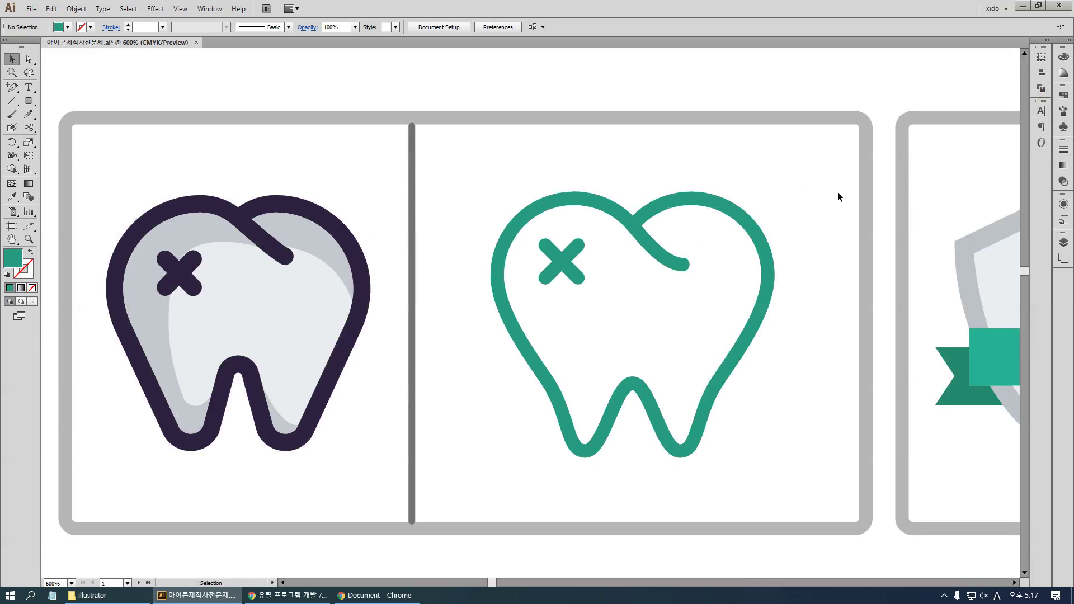
Draw a square about 12 mm wide in the blank area beside the sample shield and rotate it 45° into a diamond
{"action": "key", "text": "space"}
{"action": "left_click_drag", "start_coordinate": [926, 359], "coordinate": [184, 343]}
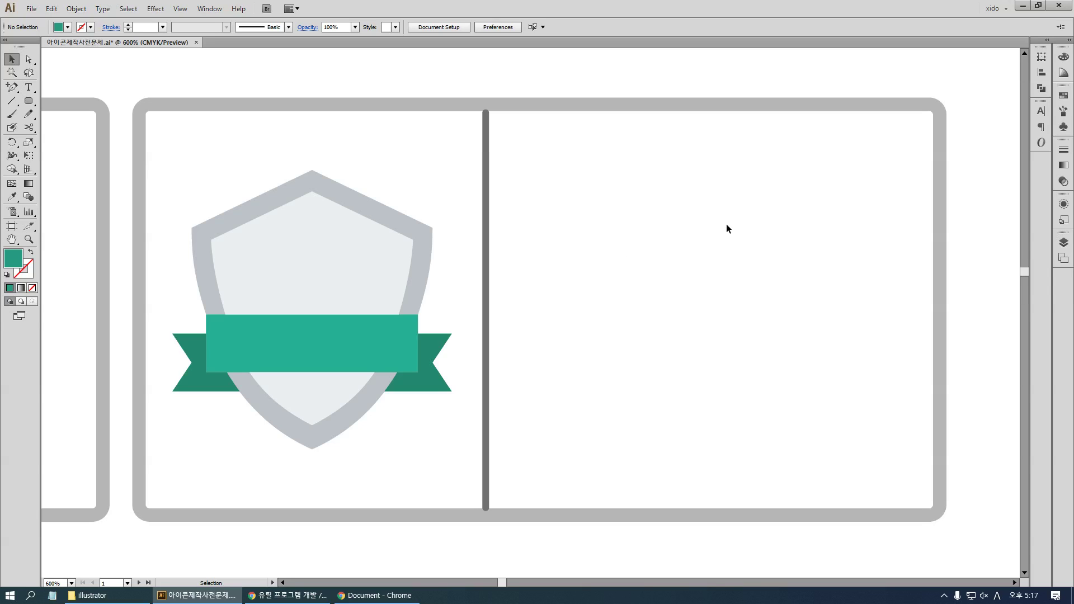
{"action": "left_click", "coordinate": [28, 102]}
{"action": "left_click_drag", "start_coordinate": [29, 106], "coordinate": [78, 98]}
{"action": "left_click_drag", "start_coordinate": [578, 236], "coordinate": [693, 351]}
{"action": "key", "text": "v"}
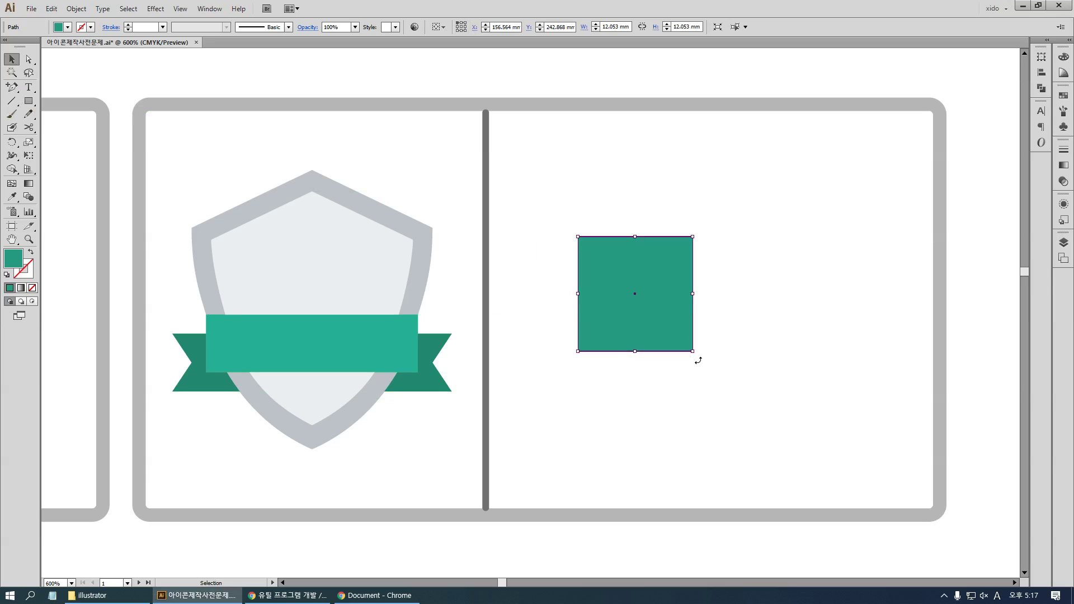
{"action": "left_click_drag", "start_coordinate": [731, 228], "coordinate": [730, 353]}
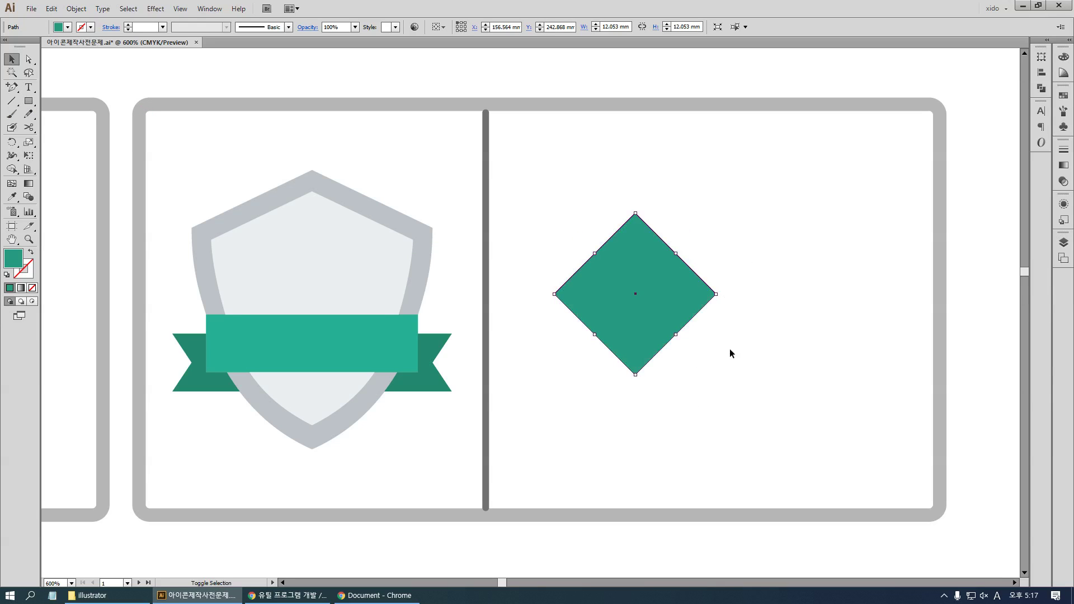
Extend the diamond's bottom point downward and lower its top point to form a shallow-topped kite
{"action": "key", "text": "a"}
{"action": "left_click_drag", "start_coordinate": [723, 420], "coordinate": [635, 441]}
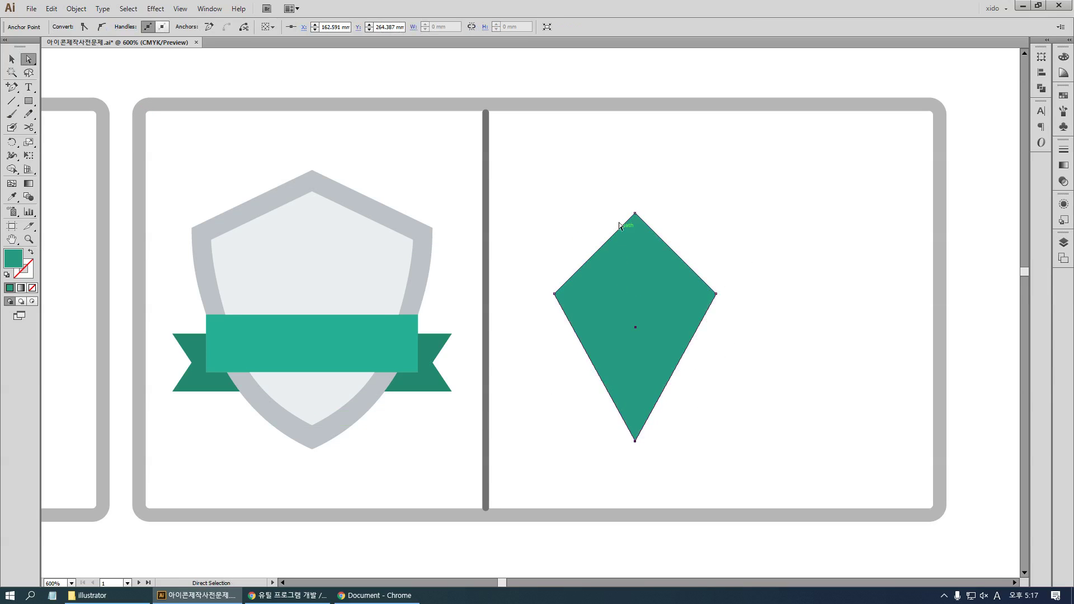
{"action": "left_click_drag", "start_coordinate": [635, 214], "coordinate": [635, 269]}
{"action": "left_click", "coordinate": [798, 341]}
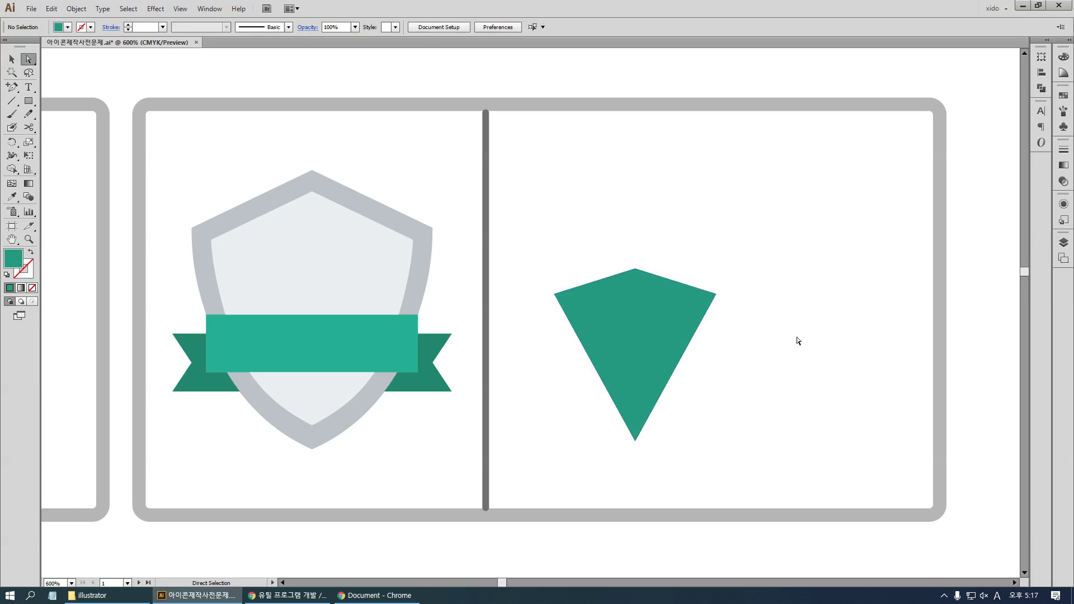
Sample the reference shield's light grey fill onto the kite with the Eyedropper, and delete the kite
{"action": "left_click_drag", "start_coordinate": [706, 292], "coordinate": [772, 185]}
{"action": "key", "text": "i"}
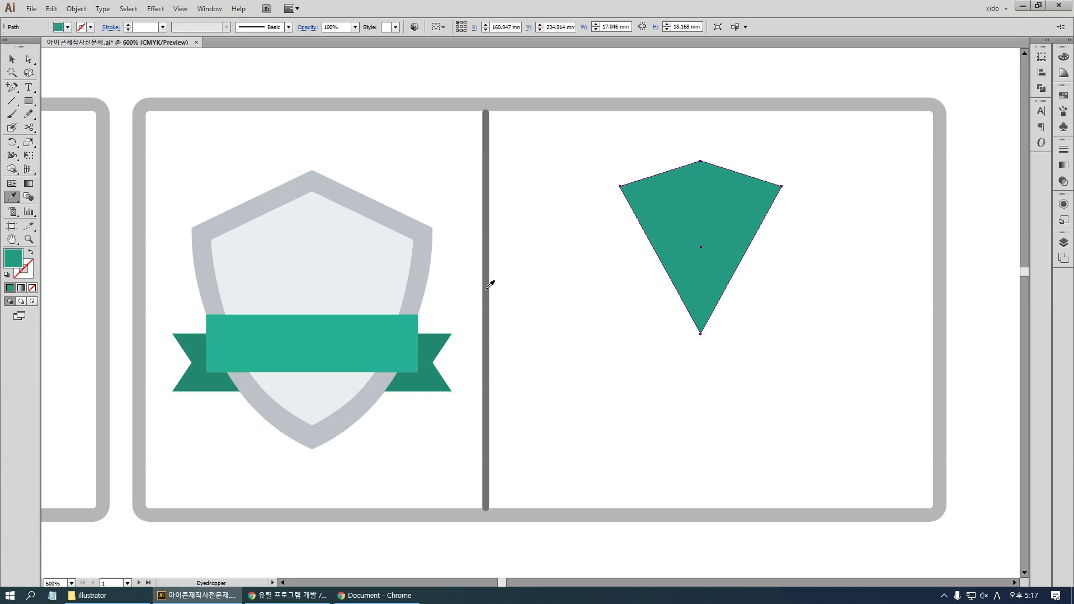
{"action": "left_click", "coordinate": [367, 262]}
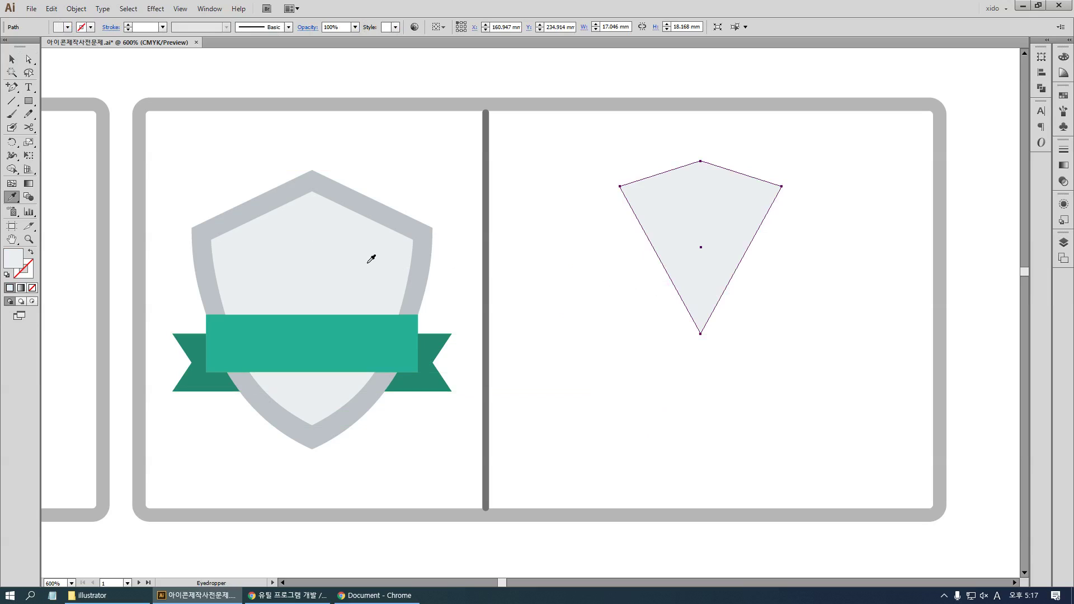
{"action": "key", "text": "v"}
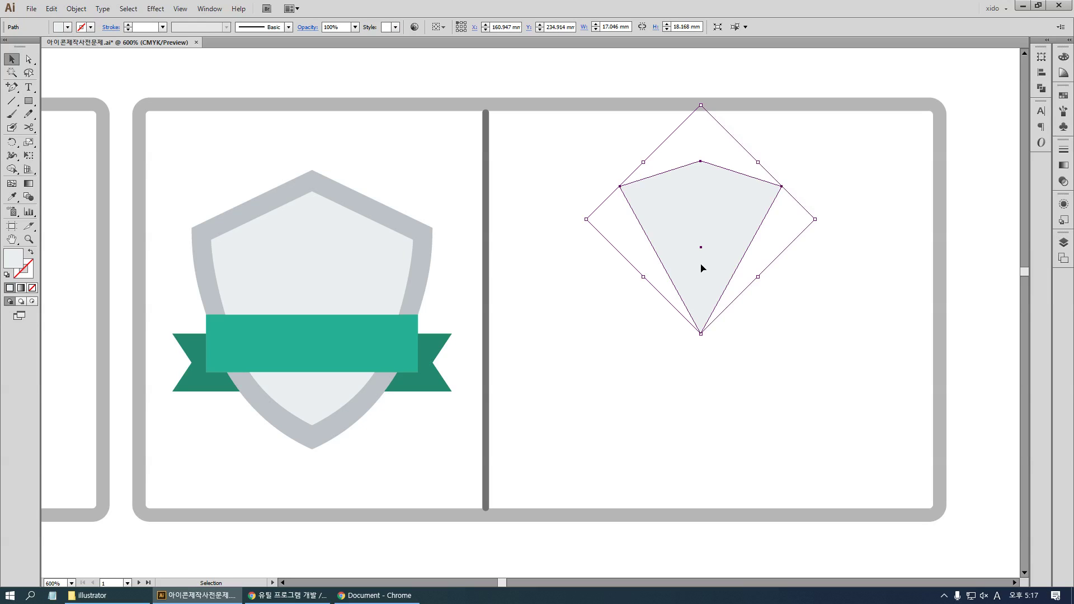
{"action": "key", "text": "Delete"}
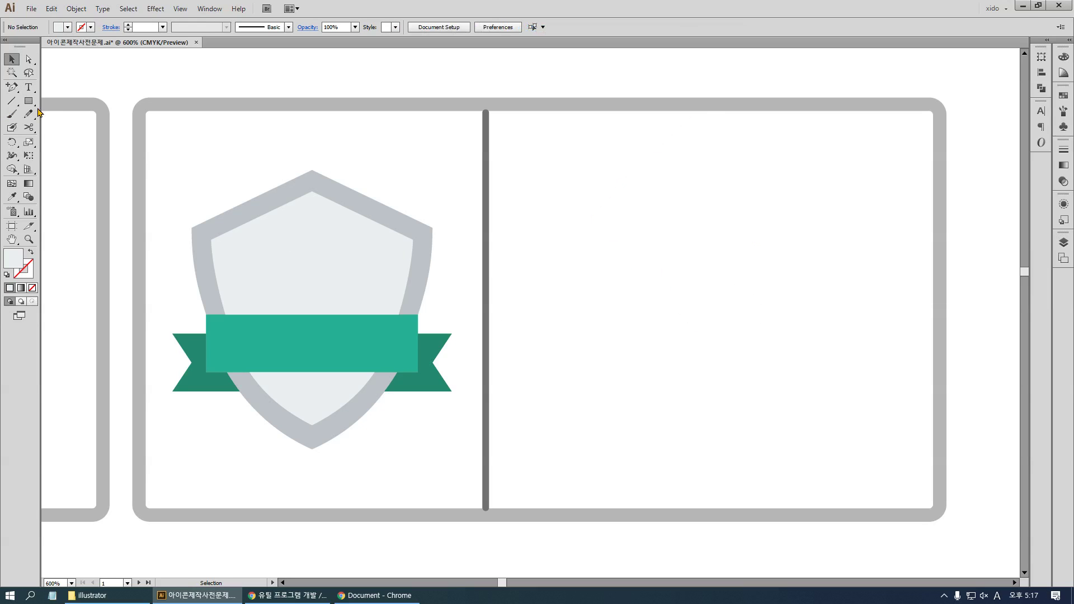
Draw a light grey circle about 20.7 mm in diameter in the blank area beside the sample shield
{"action": "left_click_drag", "start_coordinate": [29, 101], "coordinate": [56, 127]}
{"action": "left_click_drag", "start_coordinate": [725, 276], "coordinate": [820, 384]}
{"action": "key", "text": "v"}
{"action": "left_click_drag", "start_coordinate": [770, 319], "coordinate": [762, 339]}
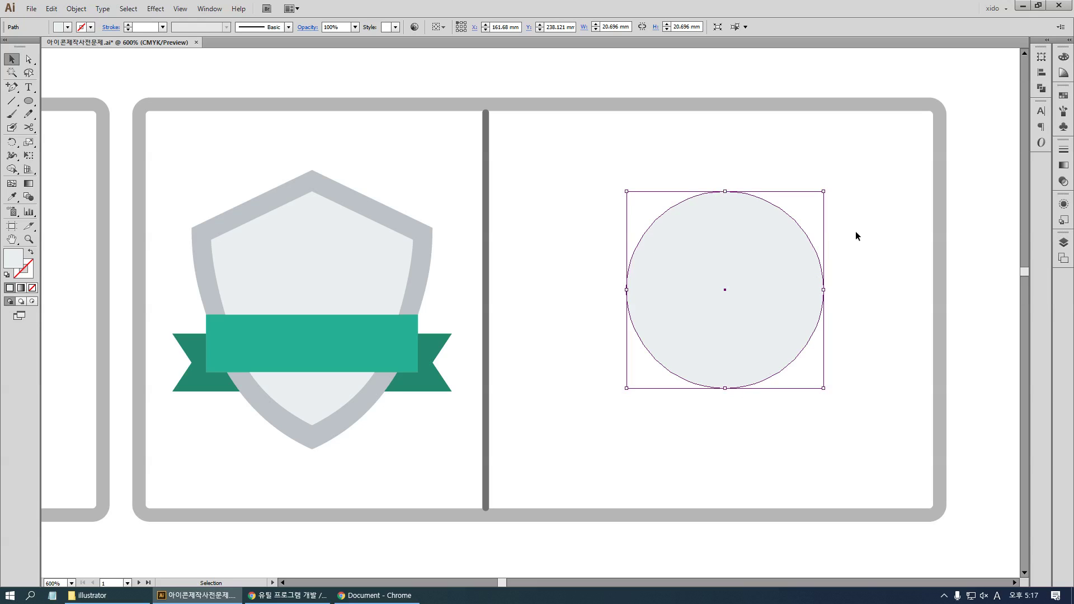
Convert the circle's top, left and right anchor points to corners, keeping the bottom one smooth
{"action": "key", "text": "a"}
{"action": "left_click_drag", "start_coordinate": [689, 160], "coordinate": [759, 204]}
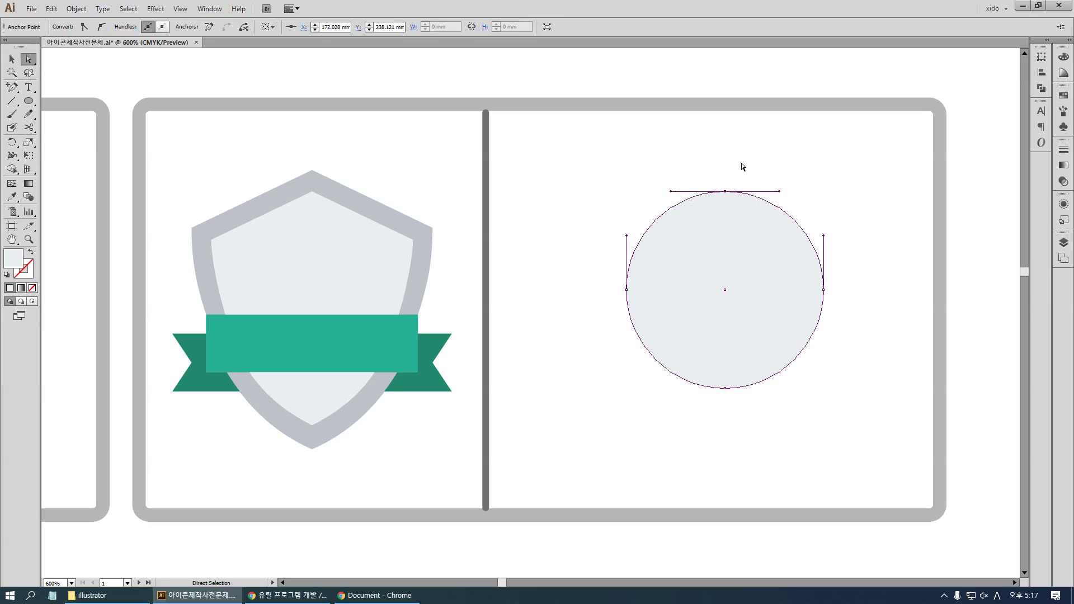
{"action": "left_click", "coordinate": [84, 27]}
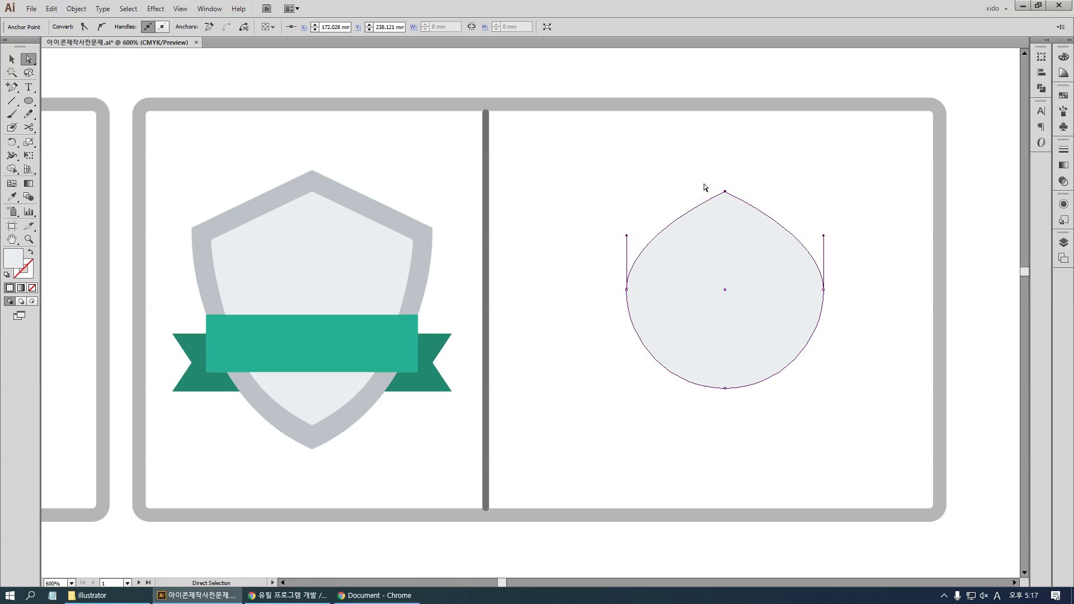
{"action": "left_click_drag", "start_coordinate": [586, 270], "coordinate": [650, 311]}
{"action": "left_click", "coordinate": [84, 27]}
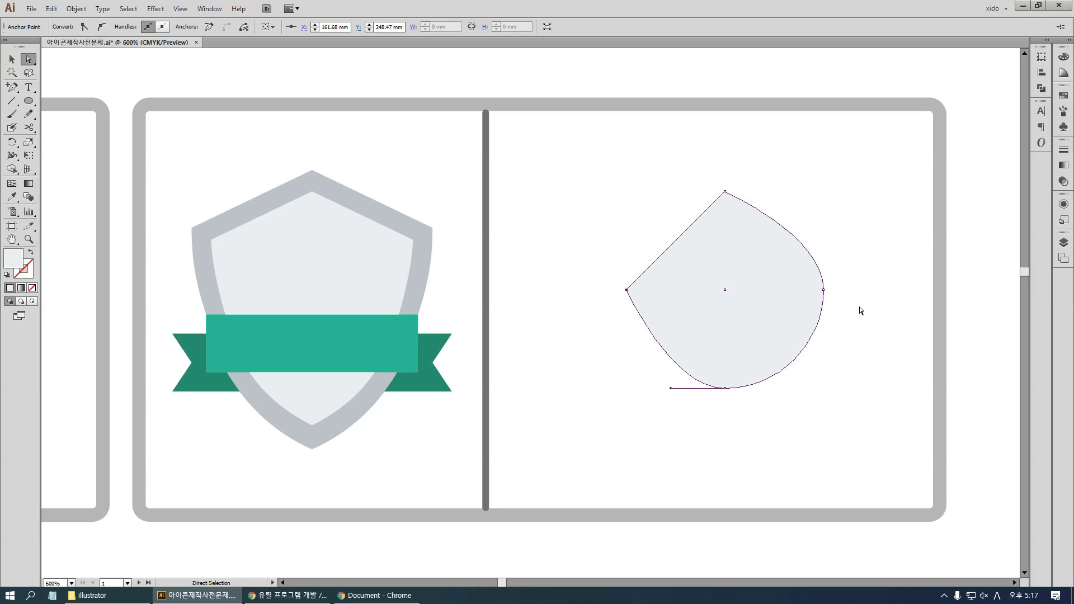
{"action": "left_click_drag", "start_coordinate": [860, 310], "coordinate": [813, 278]}
{"action": "left_click", "coordinate": [84, 26]}
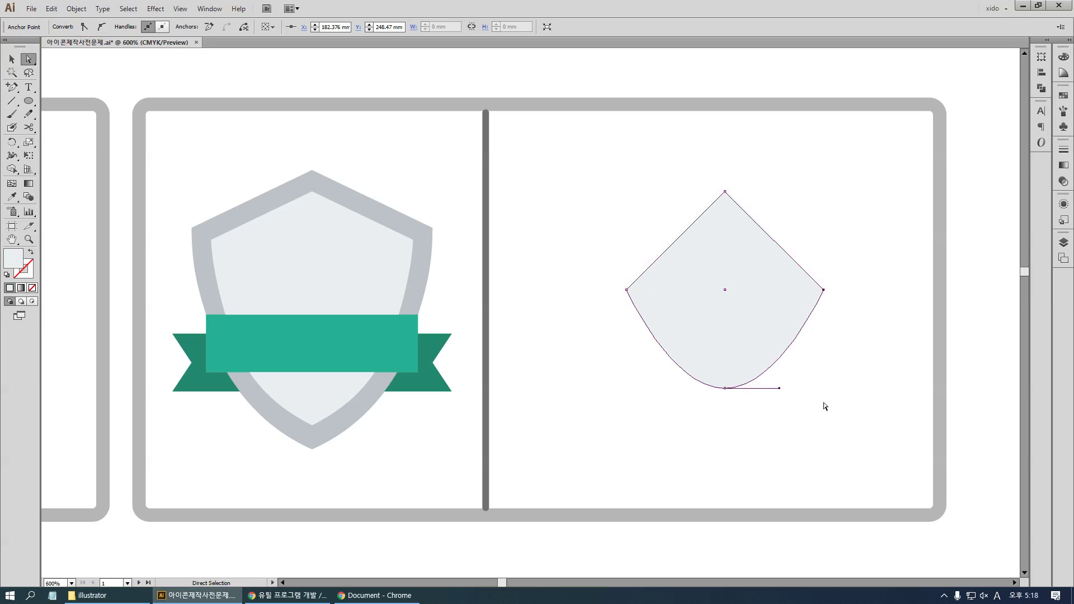
Raise the shape's two side corners together and delete the right corner point so only the left half remains
{"action": "left_click_drag", "start_coordinate": [597, 255], "coordinate": [824, 235]}
{"action": "left_click", "coordinate": [841, 223]}
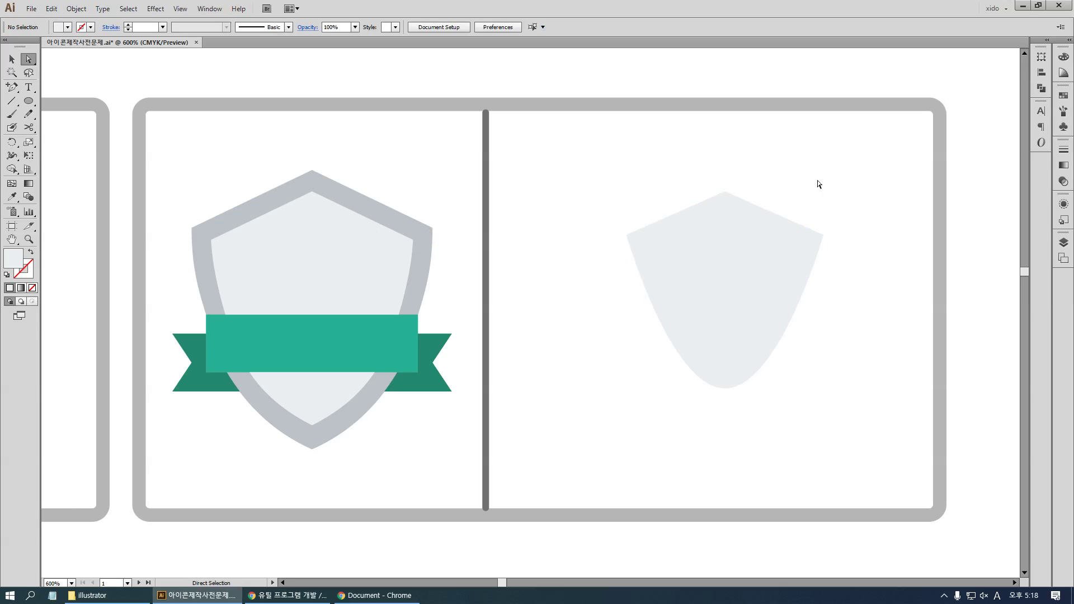
{"action": "left_click_drag", "start_coordinate": [769, 201], "coordinate": [877, 326]}
{"action": "key", "text": "Delete"}
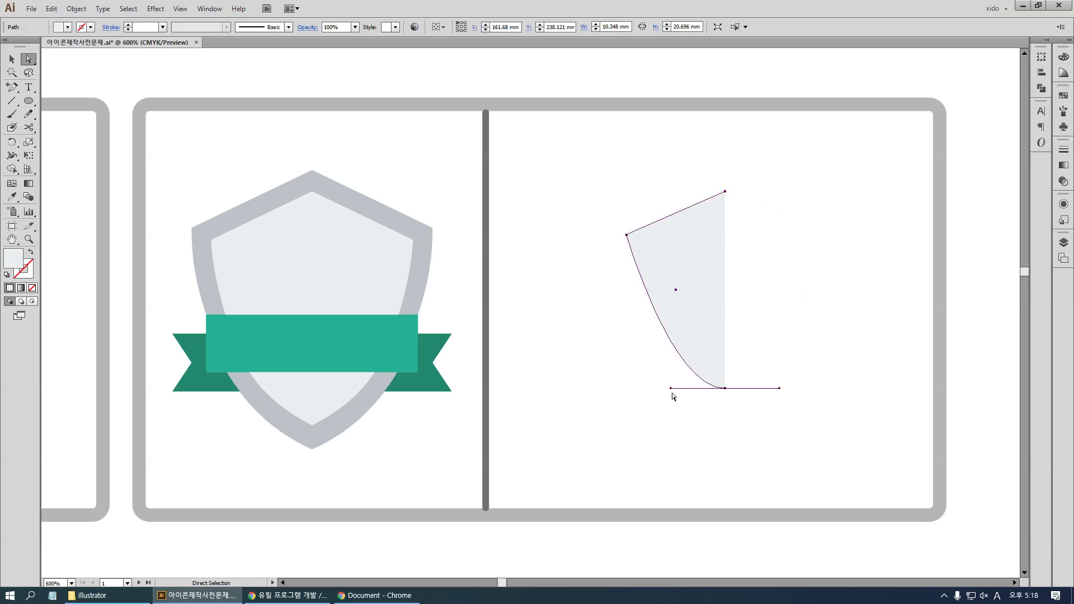
Bow the half shield's side outward, lower its bottom point to about 24 mm total height, and raise its left corner slightly
{"action": "left_click_drag", "start_coordinate": [671, 390], "coordinate": [623, 352]}
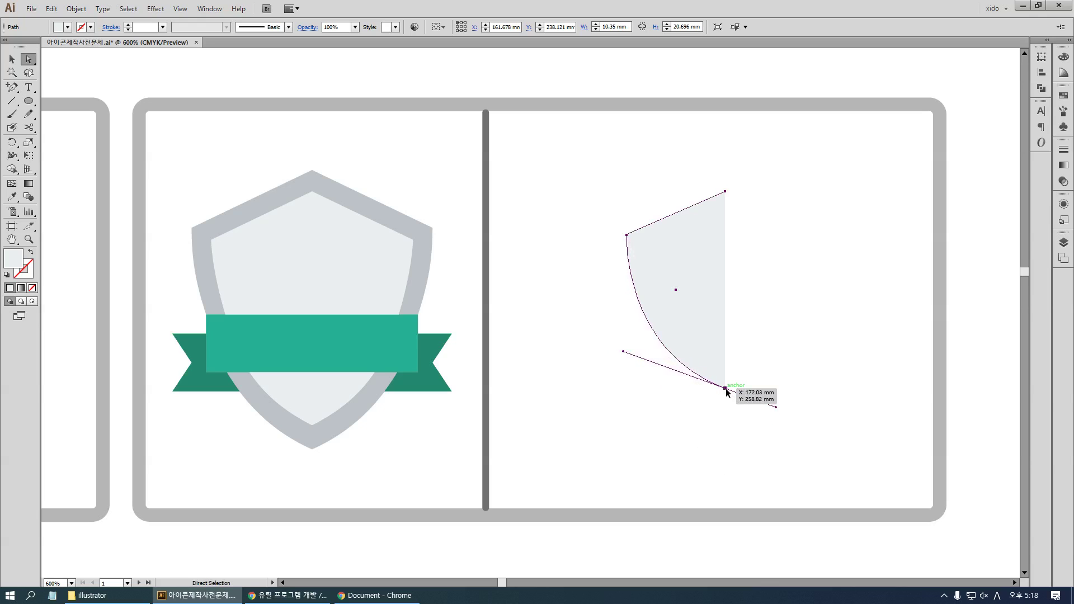
{"action": "left_click_drag", "start_coordinate": [725, 389], "coordinate": [727, 450]}
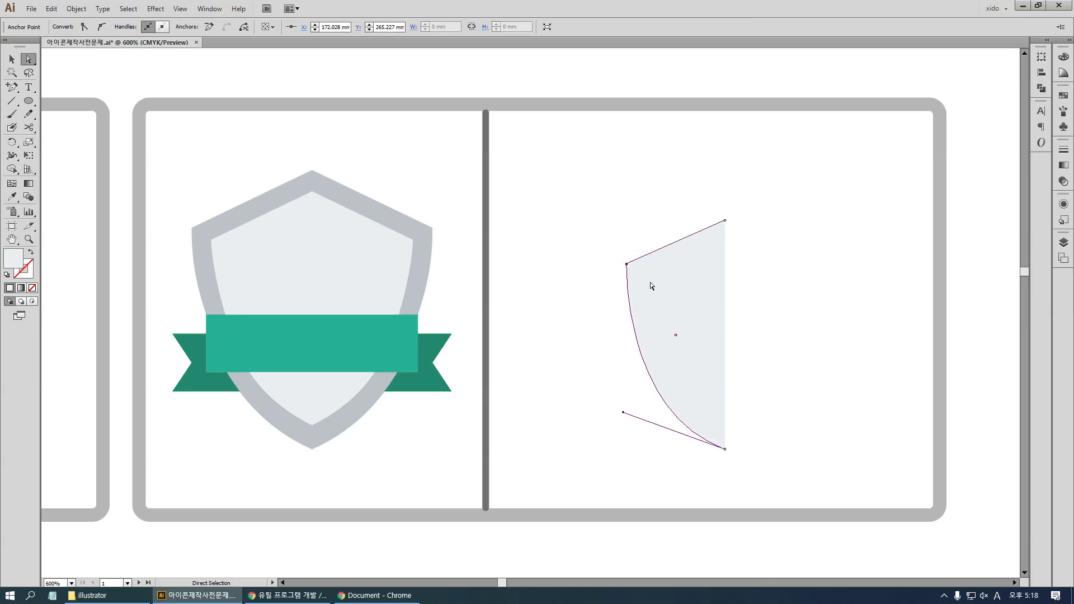
{"action": "left_click_drag", "start_coordinate": [626, 263], "coordinate": [627, 254]}
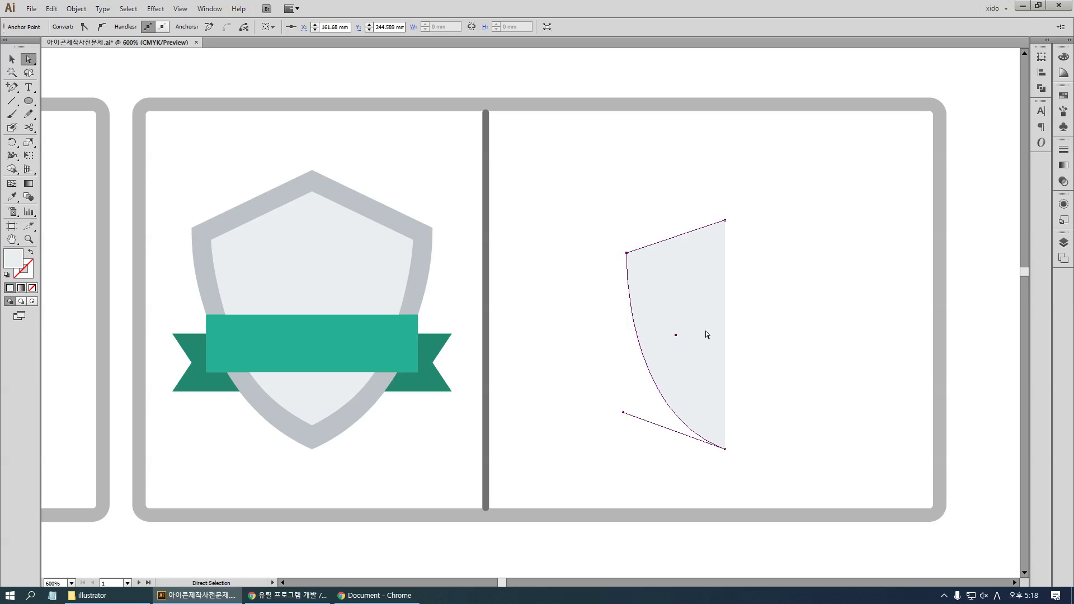
{"action": "left_click_drag", "start_coordinate": [706, 331], "coordinate": [699, 299]}
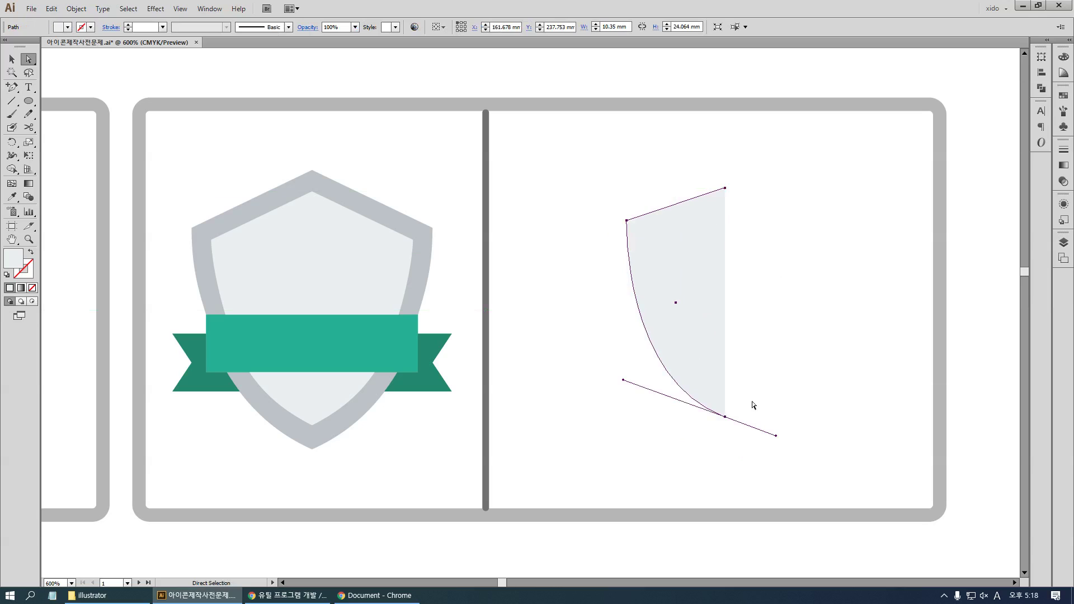
Reflect a copy of the half shield across the vertical axis through its top centre point
{"action": "left_click", "coordinate": [12, 59]}
{"action": "left_click_drag", "start_coordinate": [599, 151], "coordinate": [679, 243]}
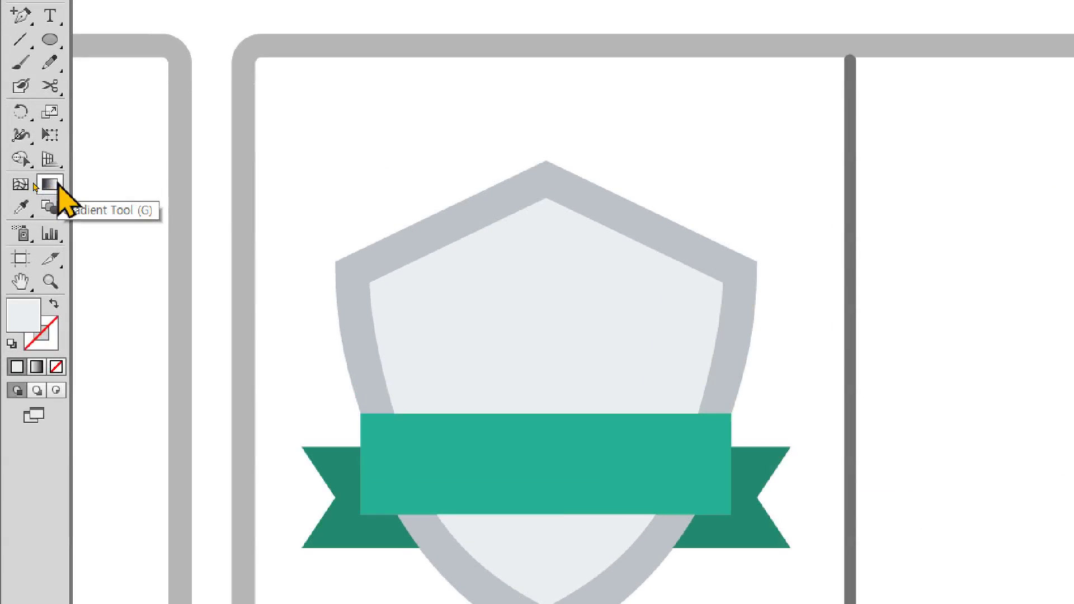
{"action": "left_click_drag", "start_coordinate": [22, 114], "coordinate": [132, 137]}
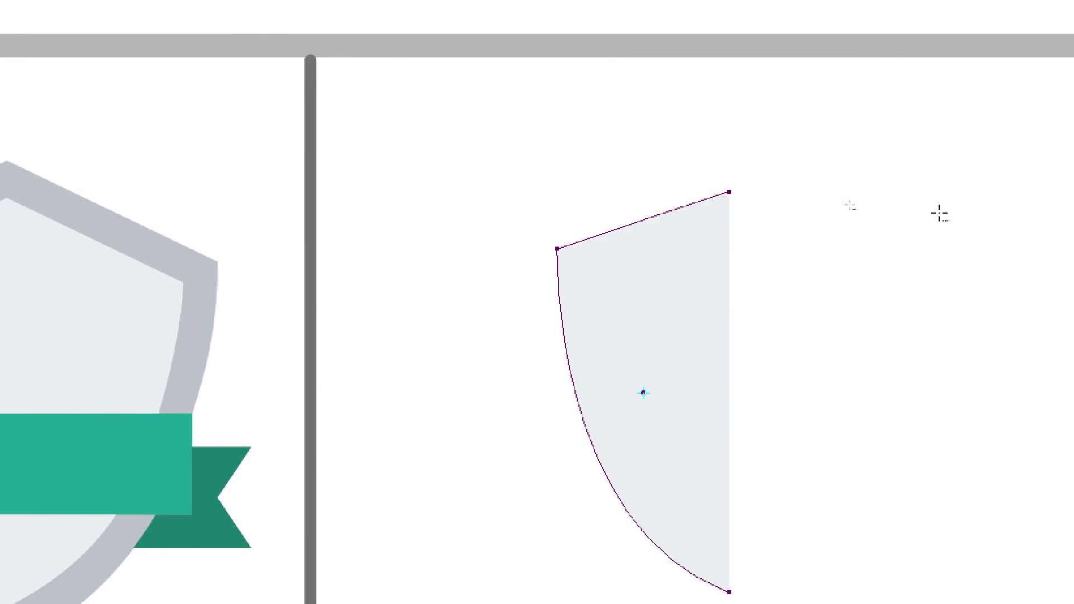
{"action": "left_click", "coordinate": [729, 192]}
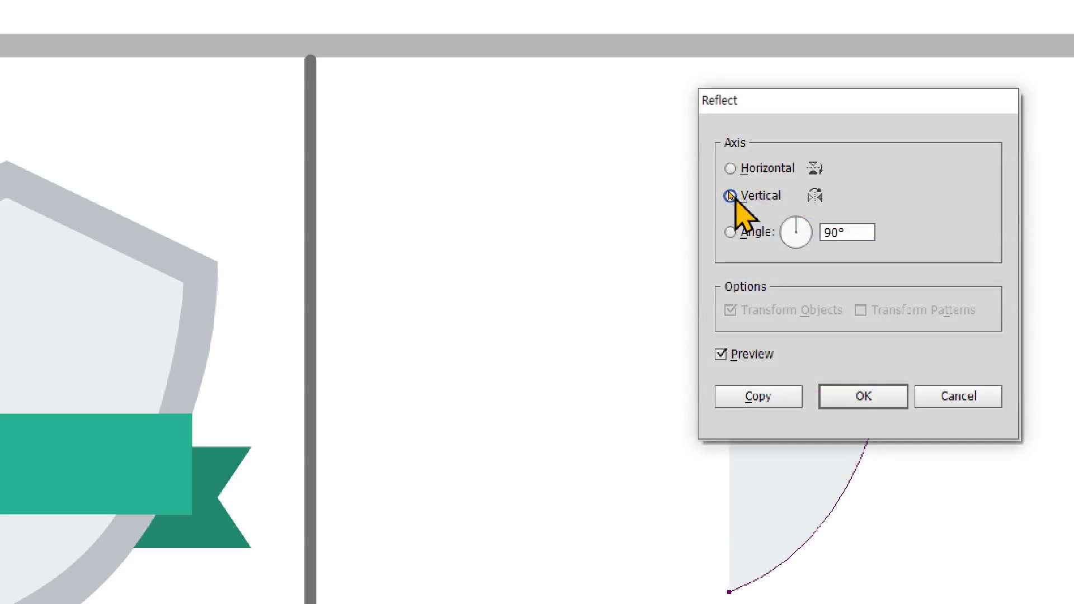
{"action": "left_click", "coordinate": [789, 395]}
{"action": "key", "text": "v"}
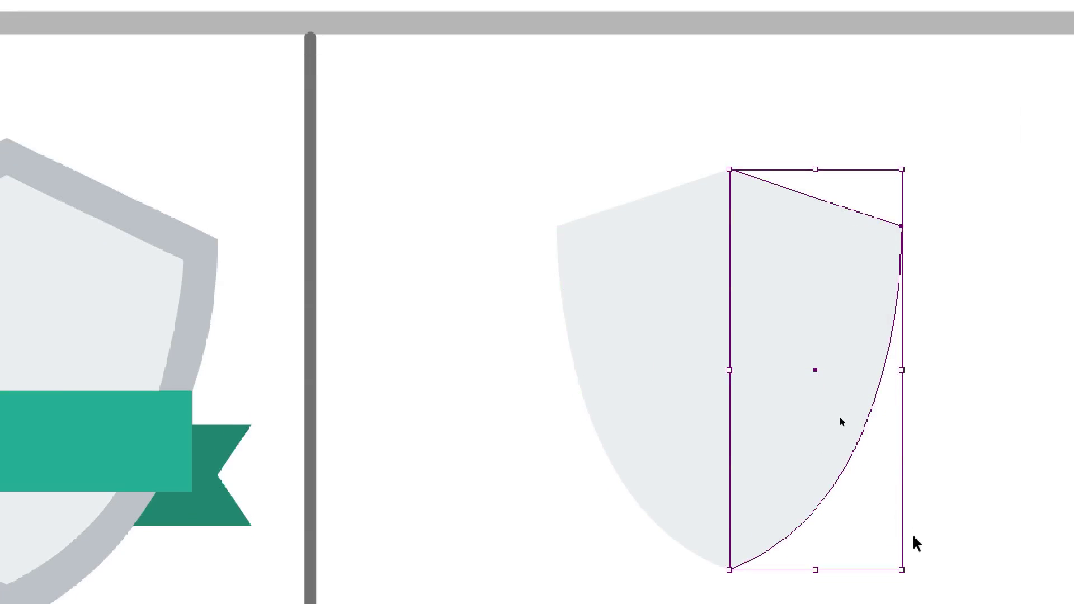
Select both shield halves and unite them into one shape with Pathfinder
{"action": "left_click", "coordinate": [919, 566]}
{"action": "left_click", "coordinate": [762, 228]}
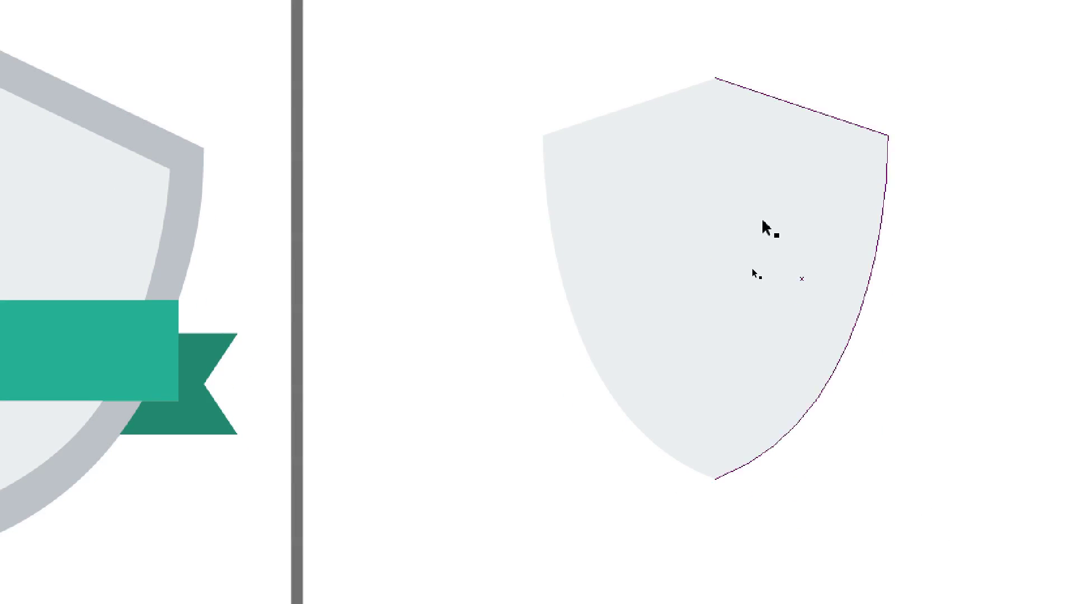
{"action": "left_click", "coordinate": [692, 202], "text": "shift"}
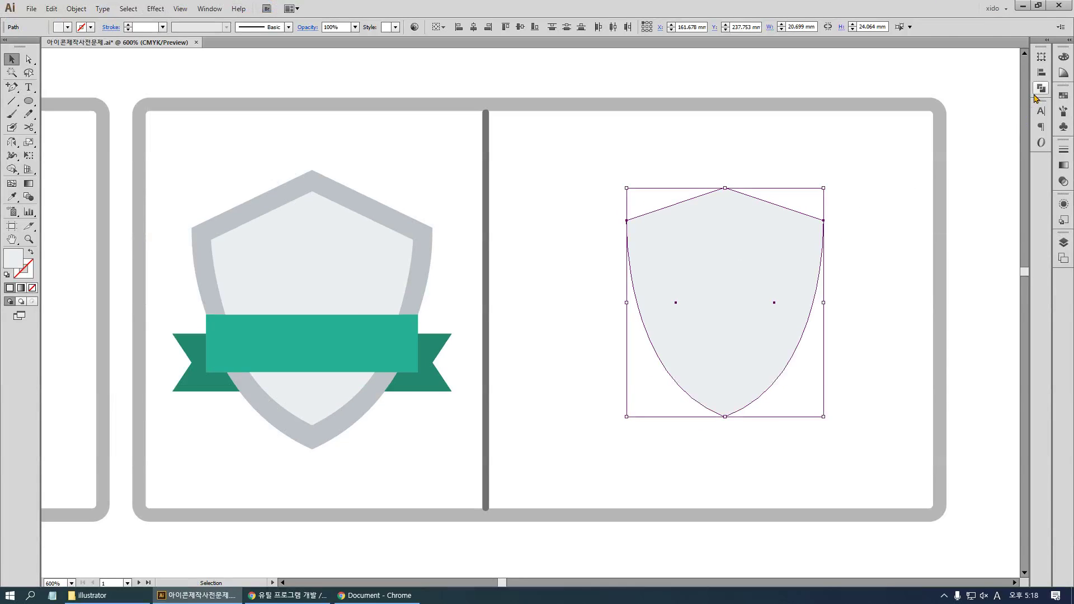
{"action": "left_click", "coordinate": [1039, 90]}
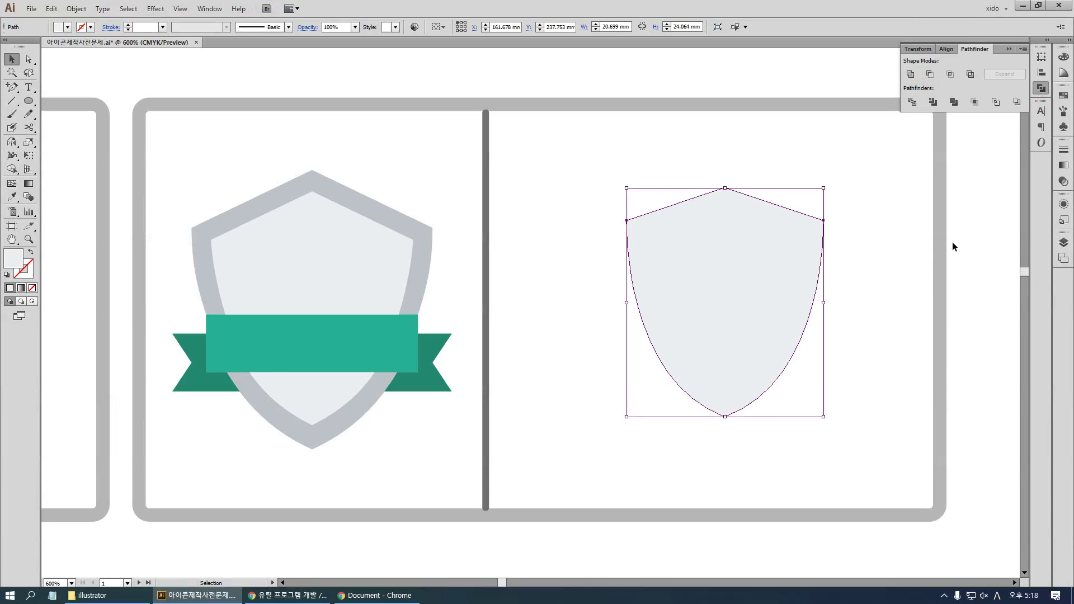
Give the united shield a 7 pt stroke
{"action": "left_click", "coordinate": [1063, 150]}
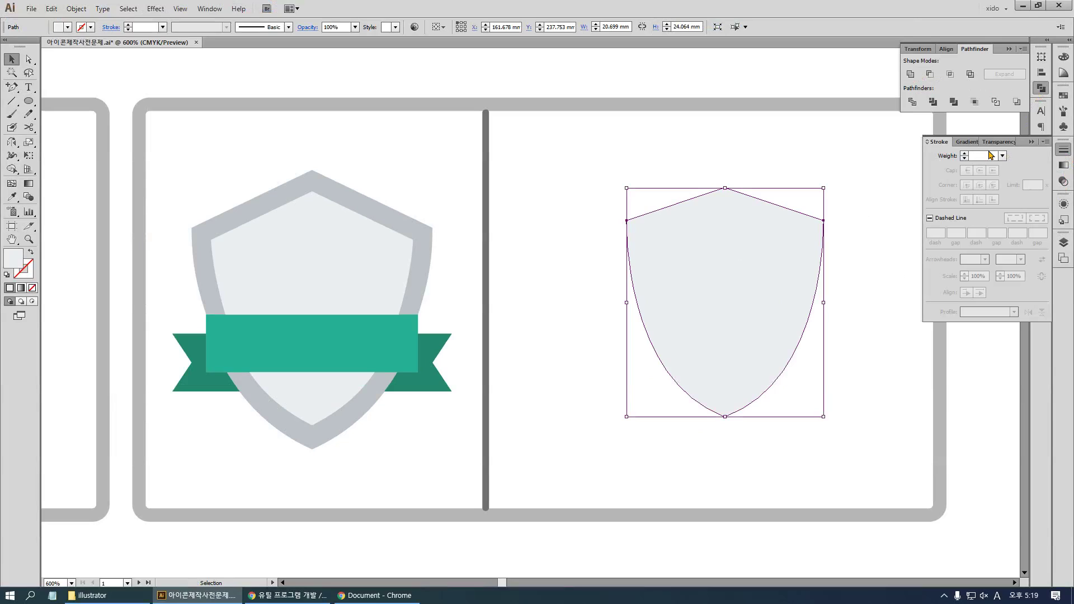
{"action": "left_click", "coordinate": [963, 154]}
{"action": "left_click", "coordinate": [963, 154]}
{"action": "left_click", "coordinate": [963, 155]}
{"action": "left_click", "coordinate": [964, 154]}
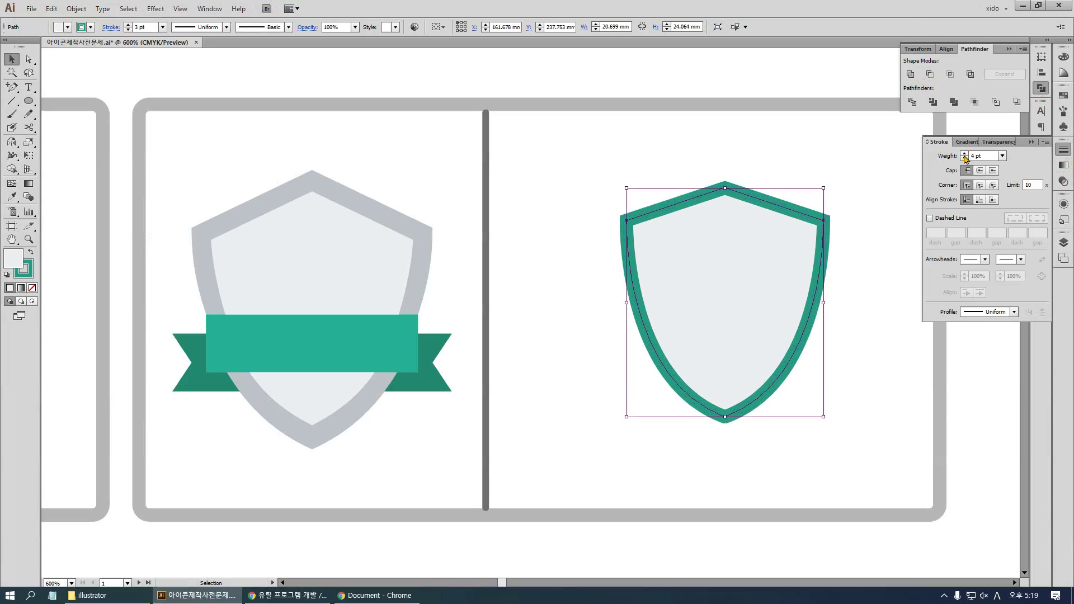
{"action": "left_click", "coordinate": [964, 154]}
{"action": "left_click", "coordinate": [963, 155]}
{"action": "left_click", "coordinate": [964, 155]}
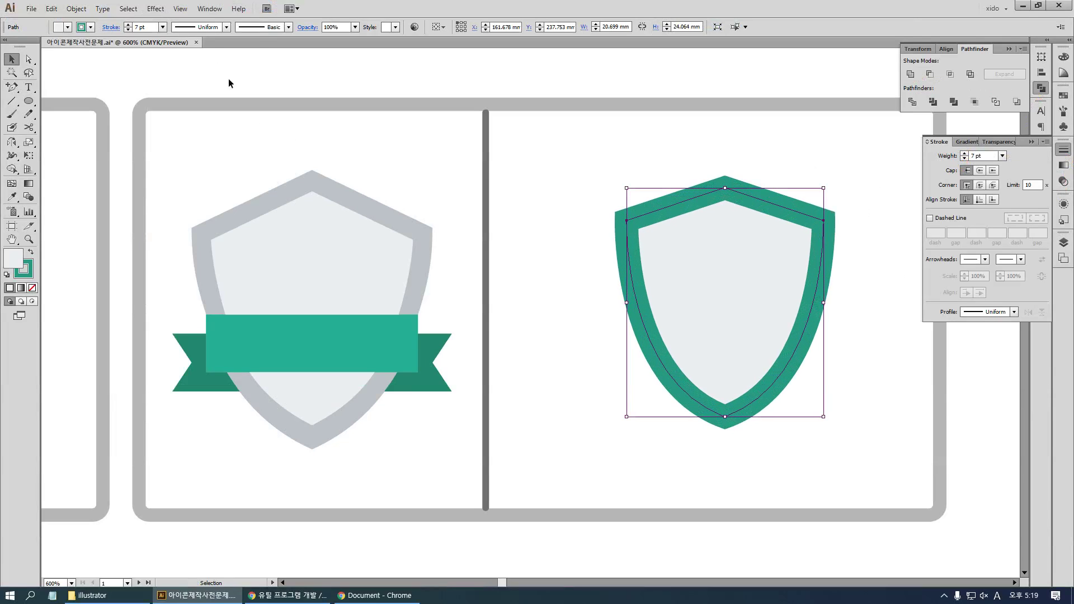
Expand the shield's fill and stroke into separate shapes and deselect them
{"action": "left_click", "coordinate": [76, 9]}
{"action": "left_click", "coordinate": [86, 128]}
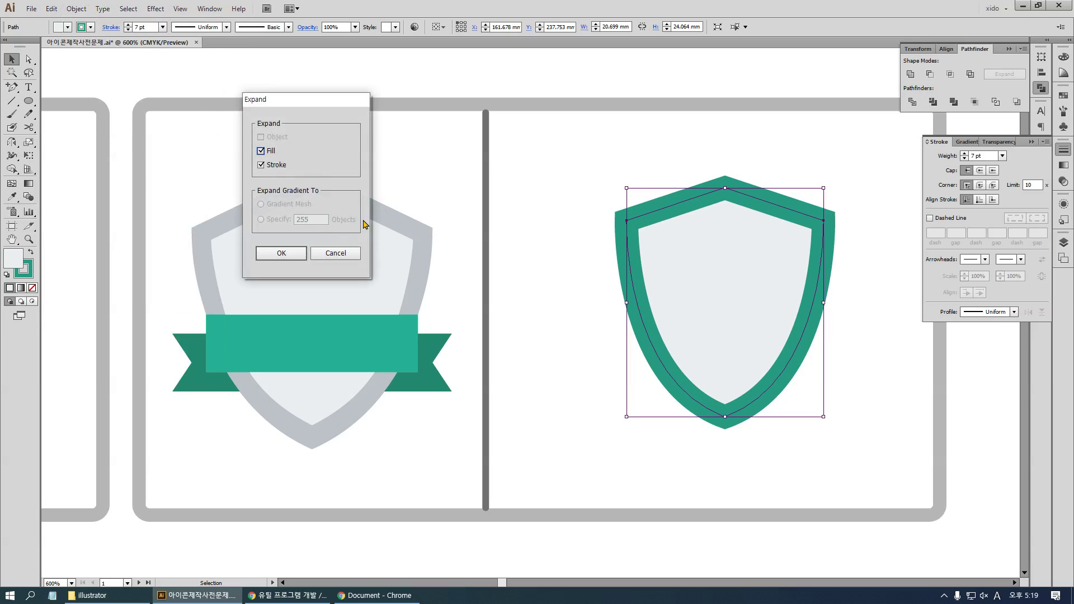
{"action": "left_click", "coordinate": [281, 253]}
{"action": "left_click", "coordinate": [561, 180]}
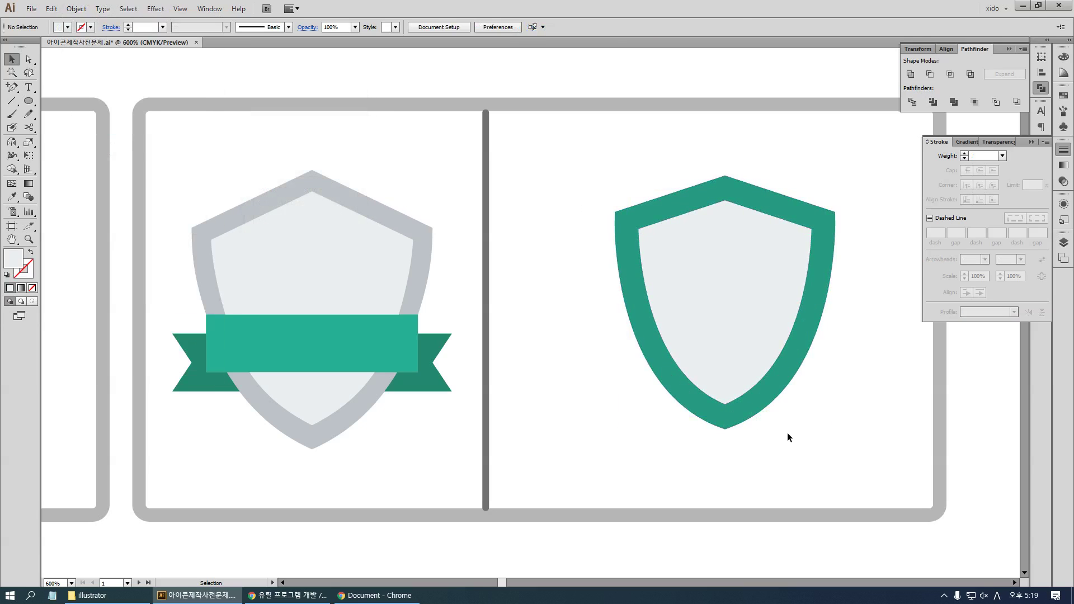